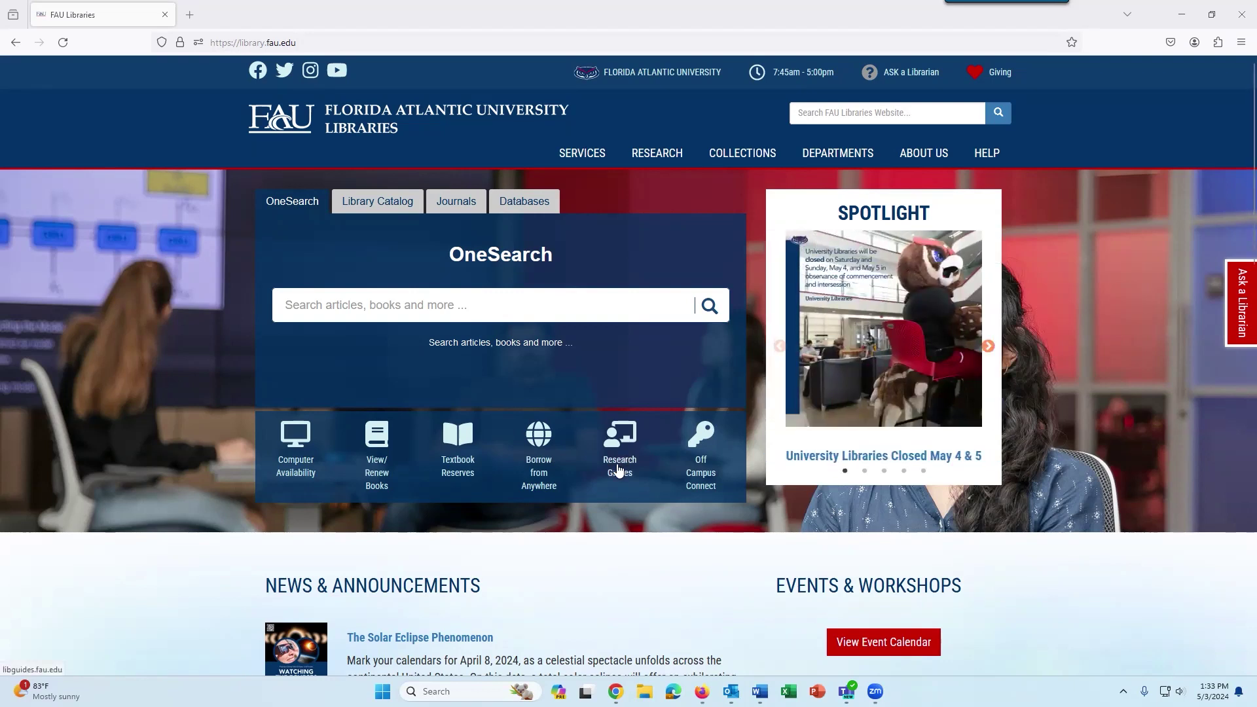
Search FAU's Research Guides for 'social work' by picking it from the 'soci' suggestions.
left_click(619, 469)
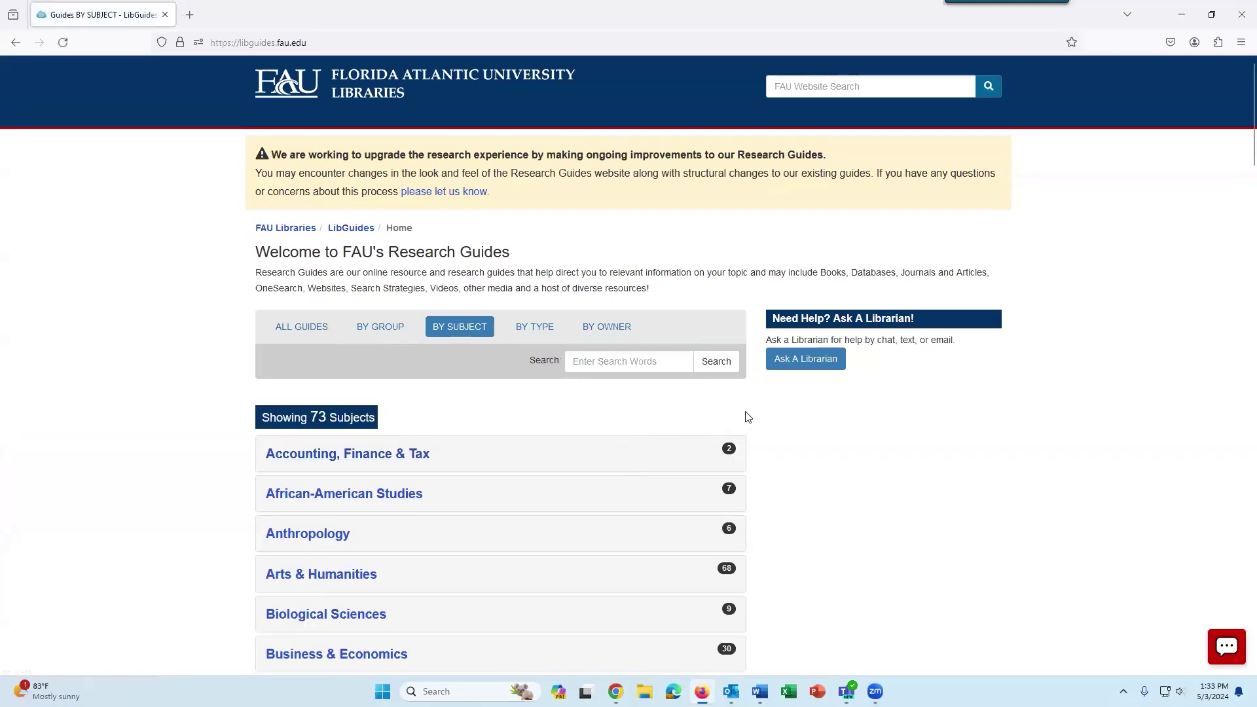
left_click(675, 361)
type("soci")
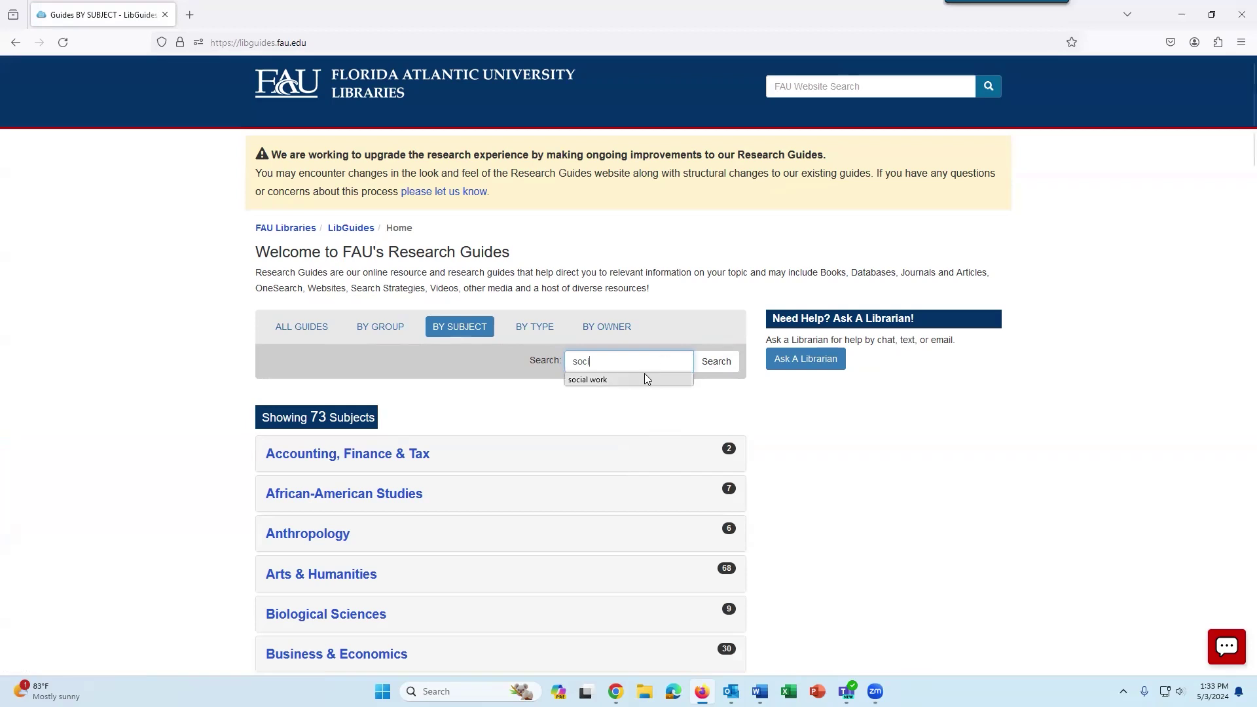
left_click(631, 380)
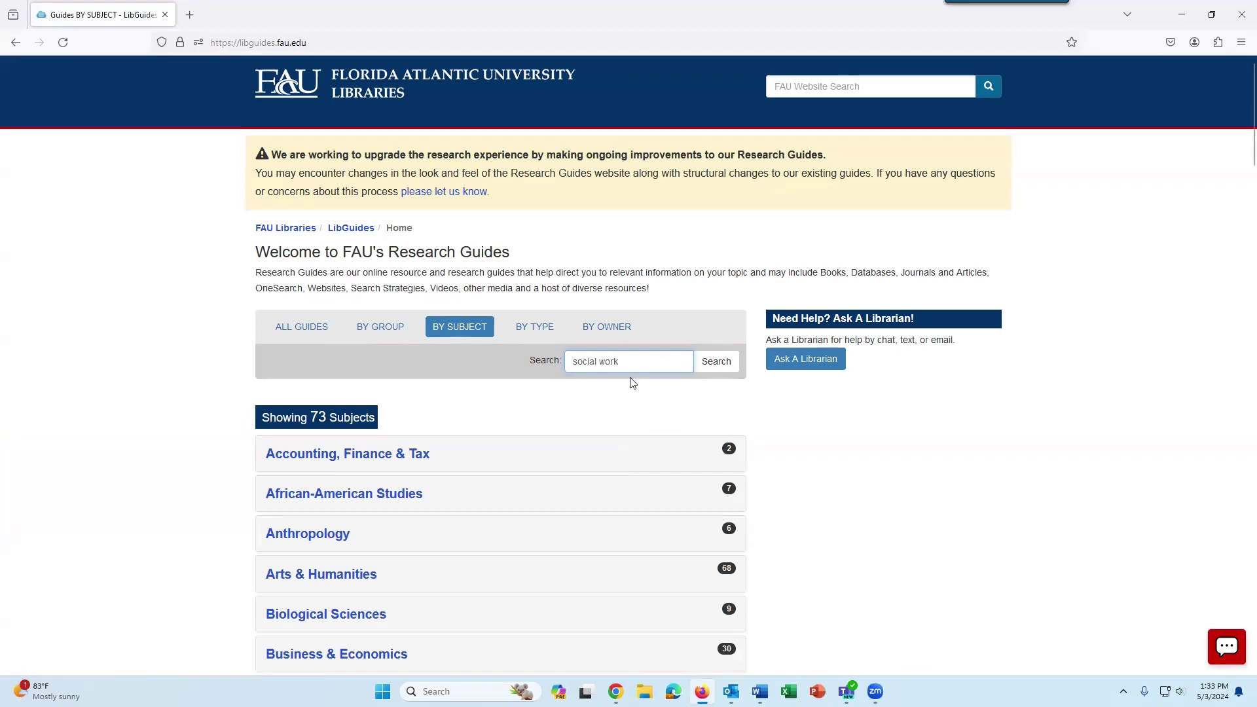
left_click(716, 362)
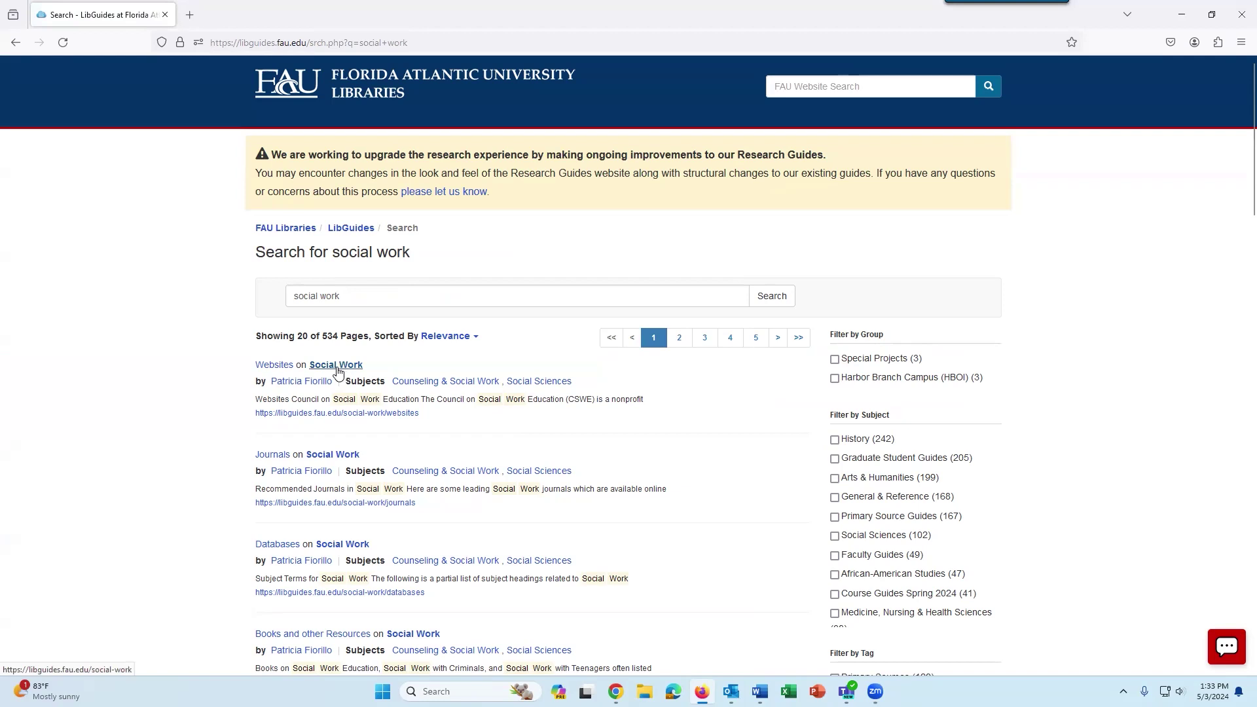
Open the Social Work guide and scroll through its About this guide home page.
left_click(337, 372)
scroll(822, 407, "down", 2)
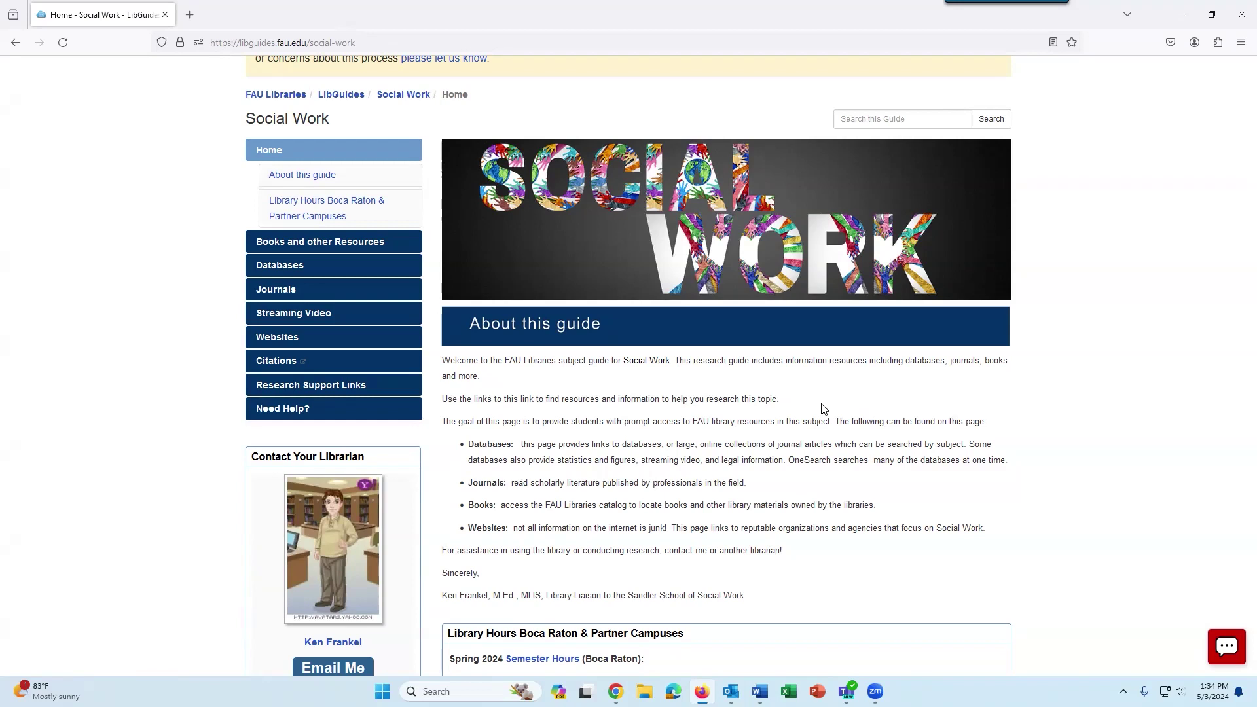
scroll(239, 324, "up", 2)
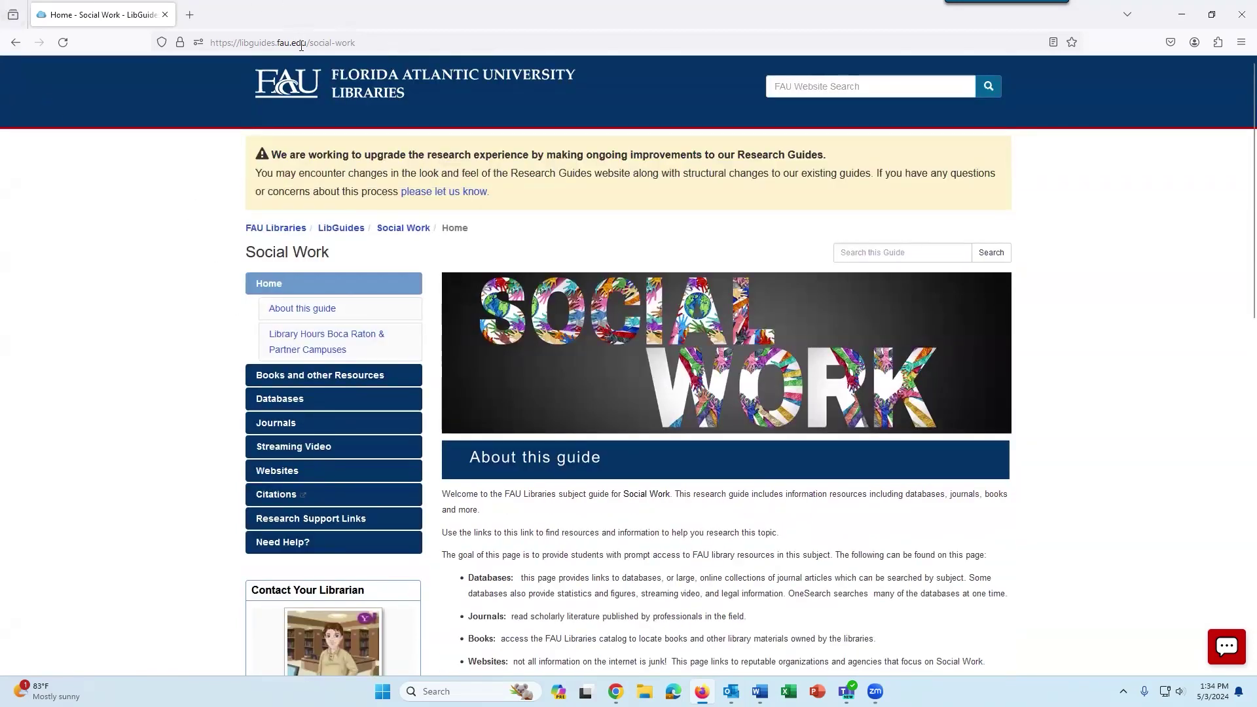
From the FAU Libraries homepage, search the Library Catalog for 'homeless families'.
left_click(313, 83)
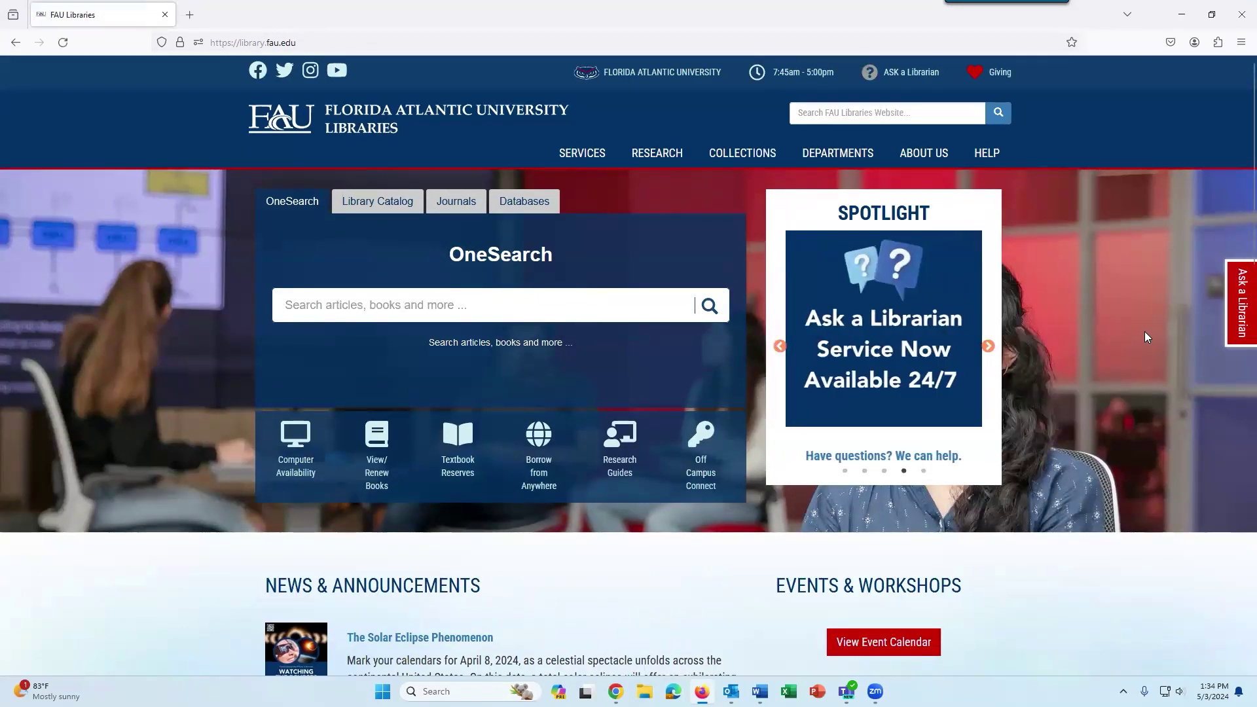
left_click(372, 205)
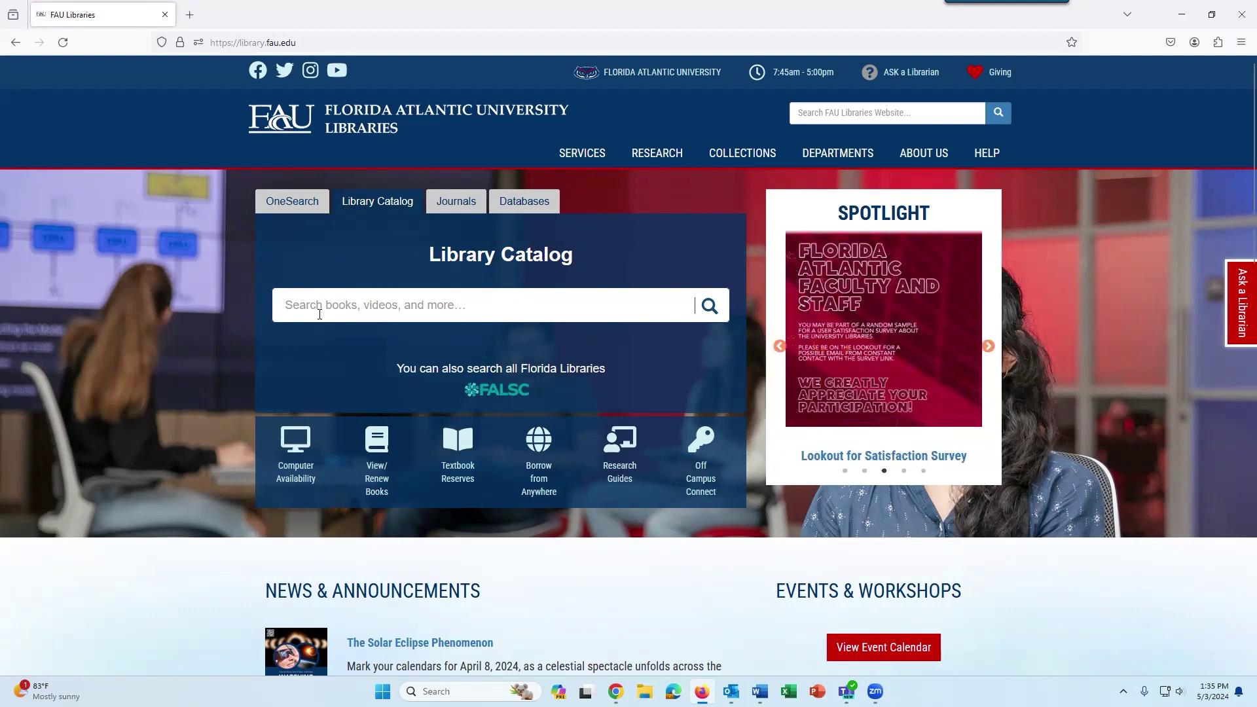
type("homeless families")
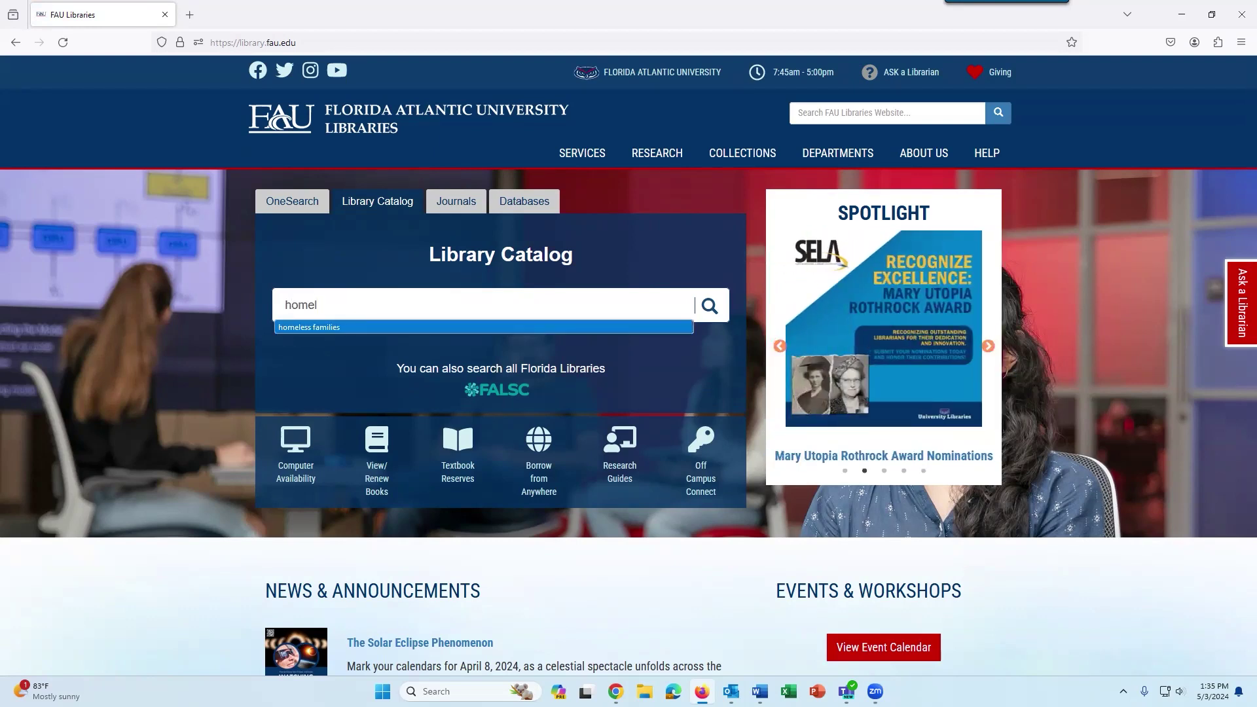
key("Return")
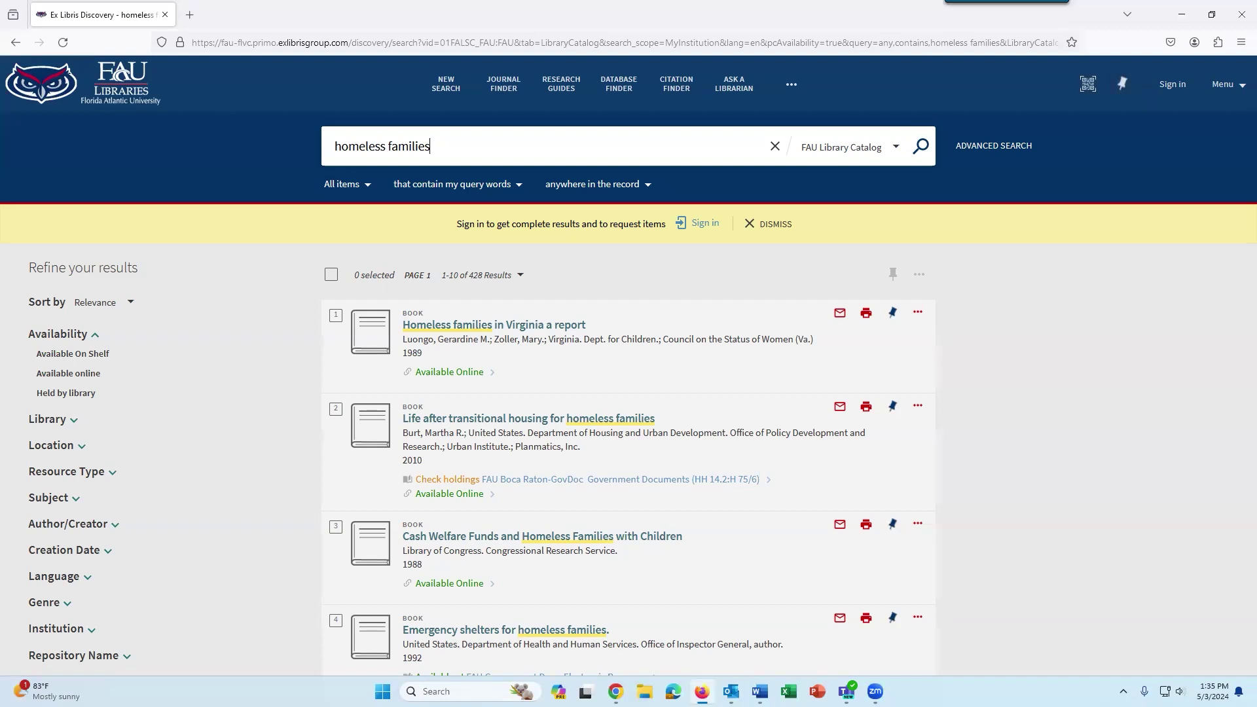
Scroll the 428 results down to 'The new poverty: homeless families in America'.
scroll(1147, 338, "down", 5)
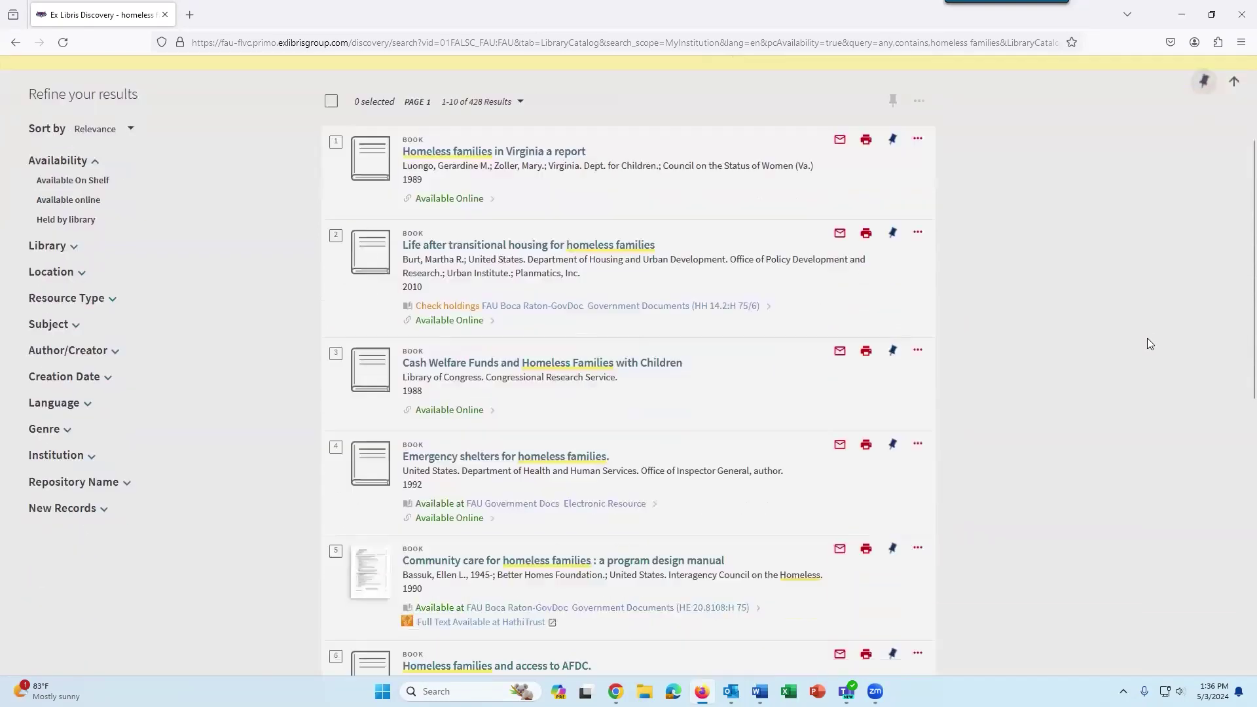
scroll(1147, 338, "down", 2)
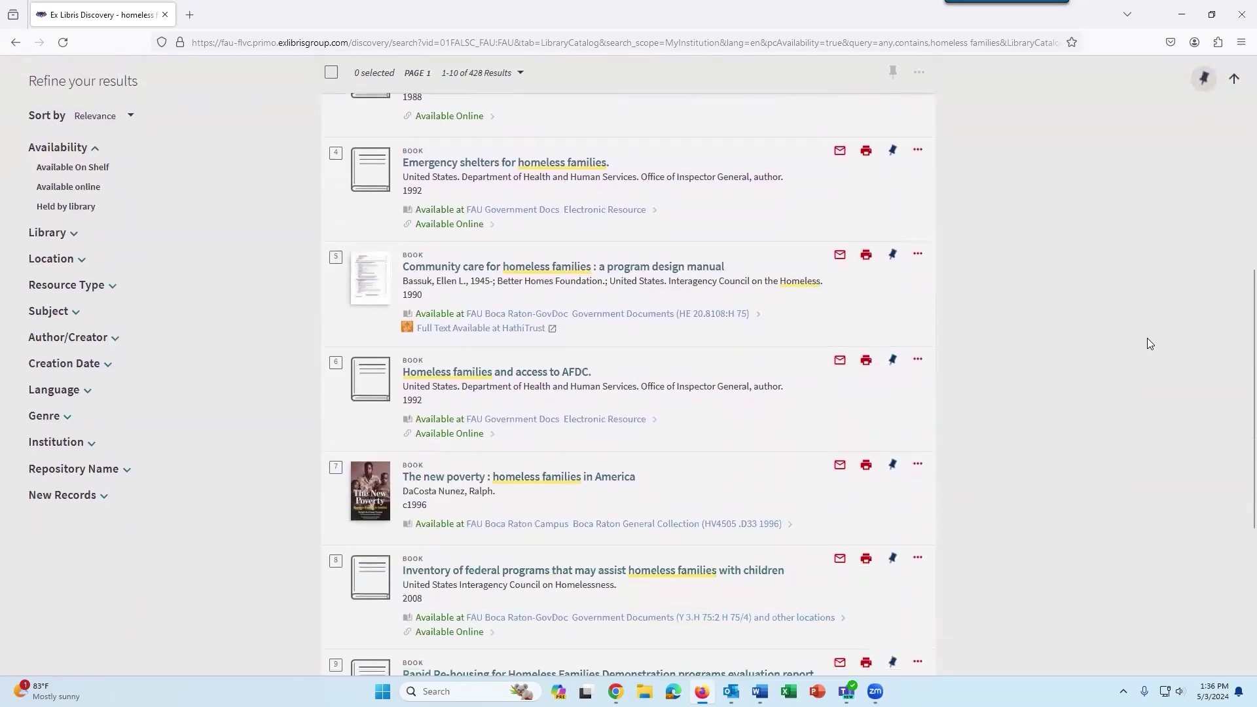
scroll(1147, 338, "down", 1)
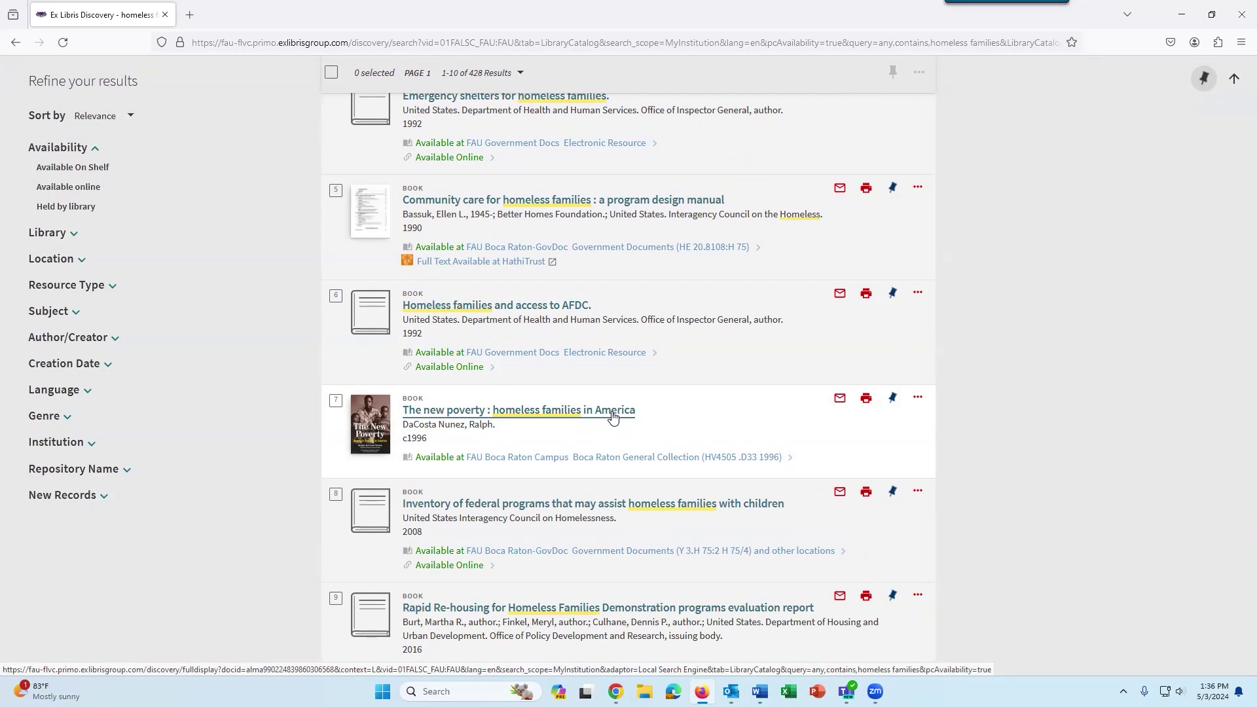
Open the full record for 'The new poverty', call number HV4505 .D33 1996.
left_click(613, 412)
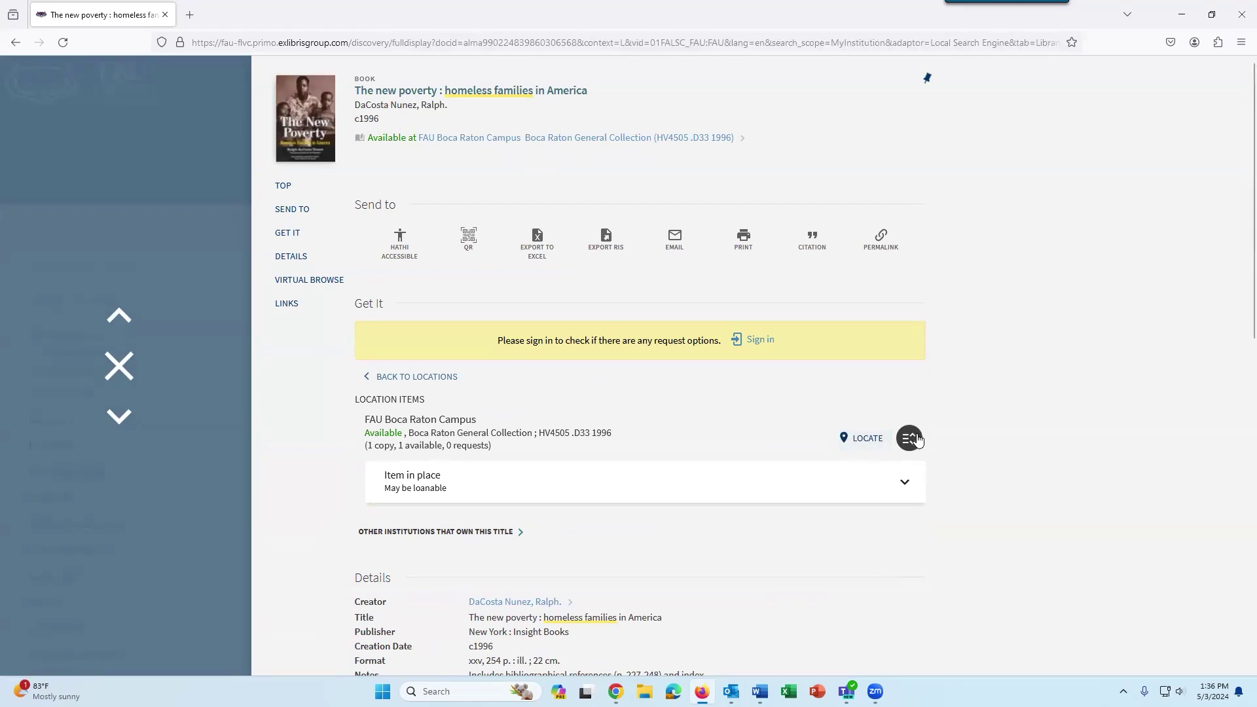
scroll(918, 438, "down", 3)
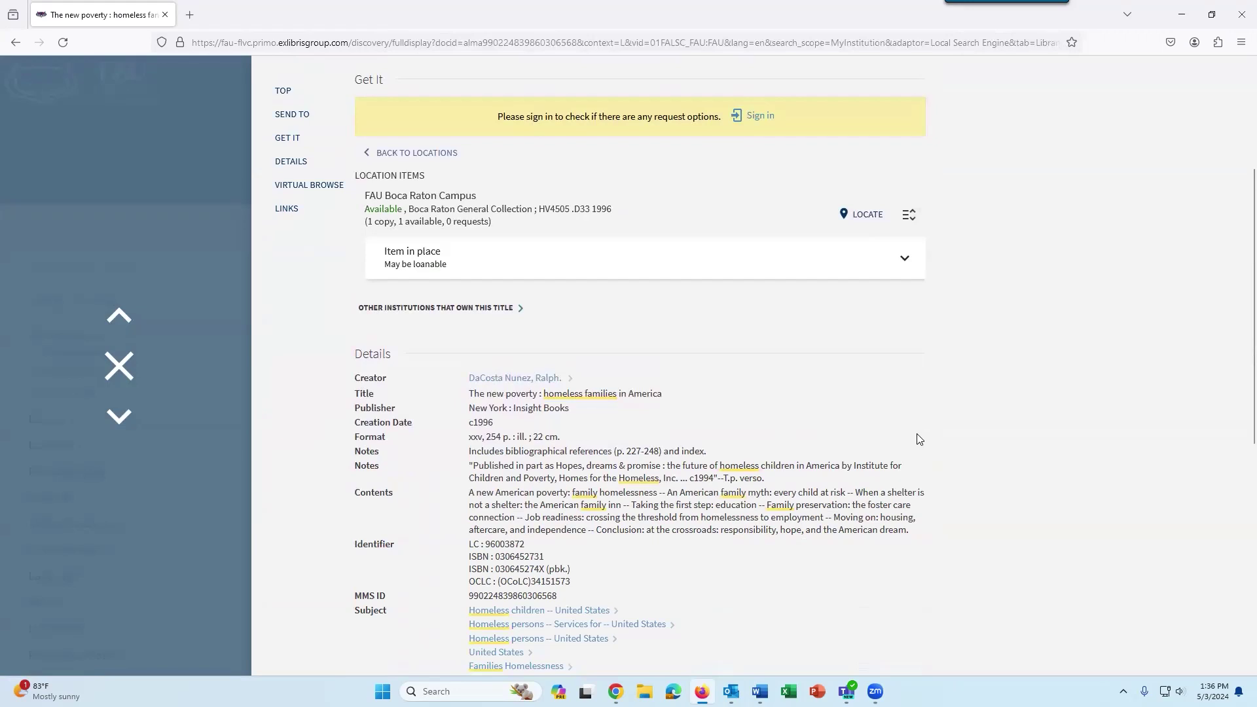
left_click(480, 310)
View the book's shelf location on the floor-plan map, then close the map window.
left_click(860, 226)
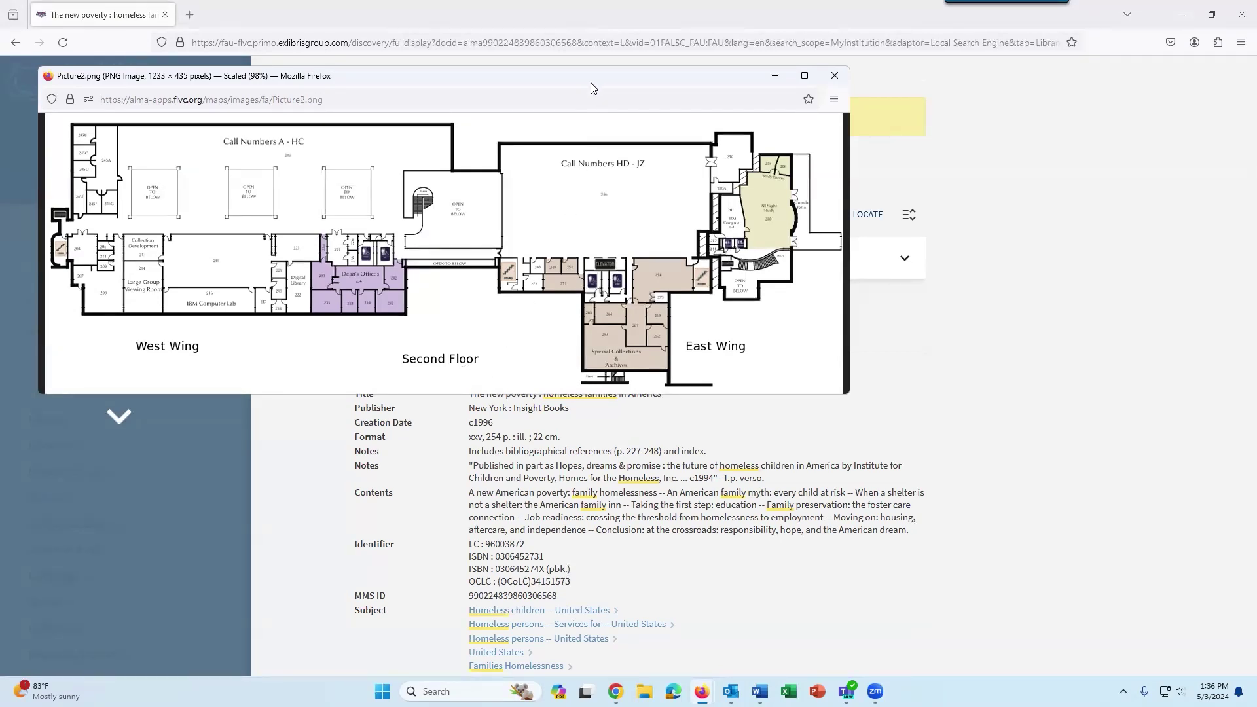
left_click_drag(592, 87, 774, 252)
left_click(553, 211)
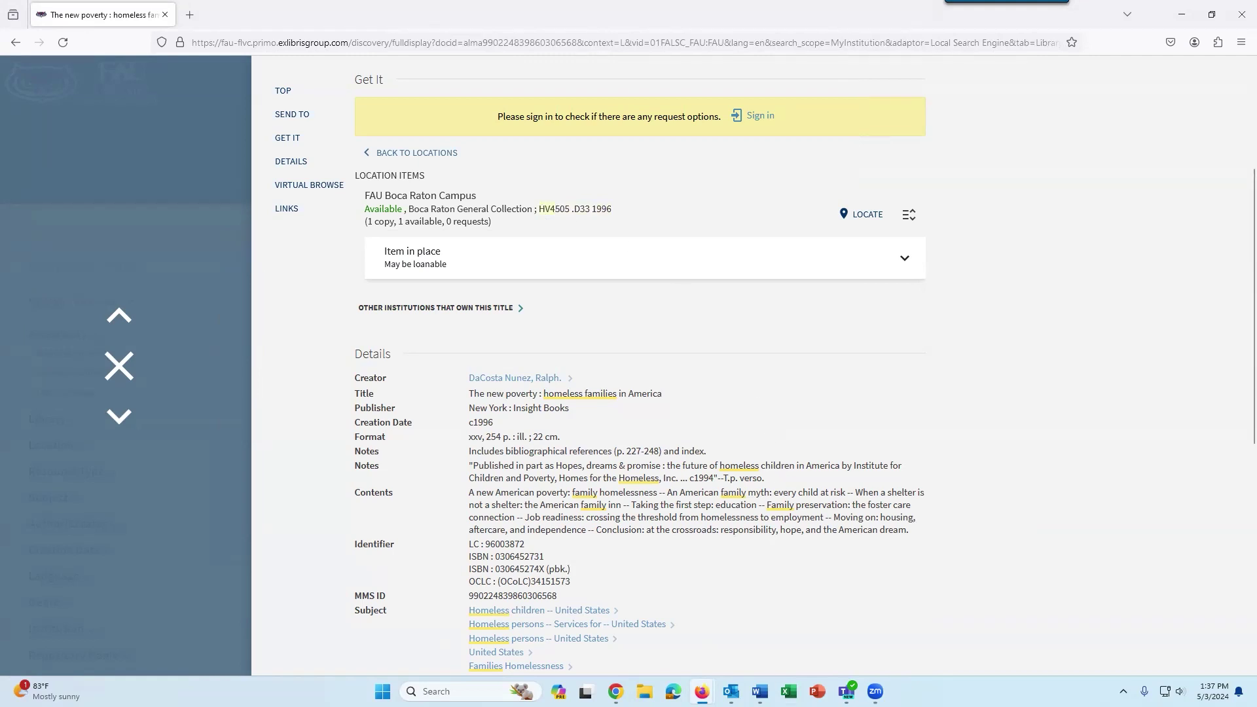
mouse_move(701, 691)
left_click(722, 654)
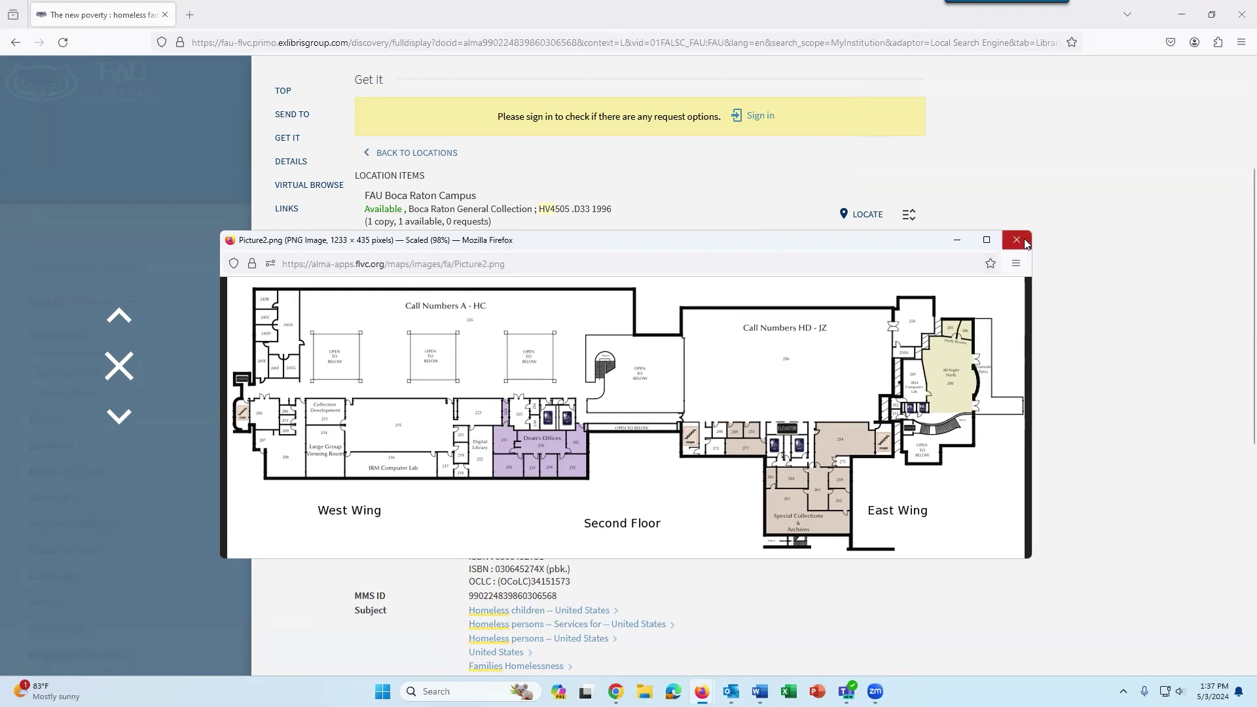
left_click(543, 211)
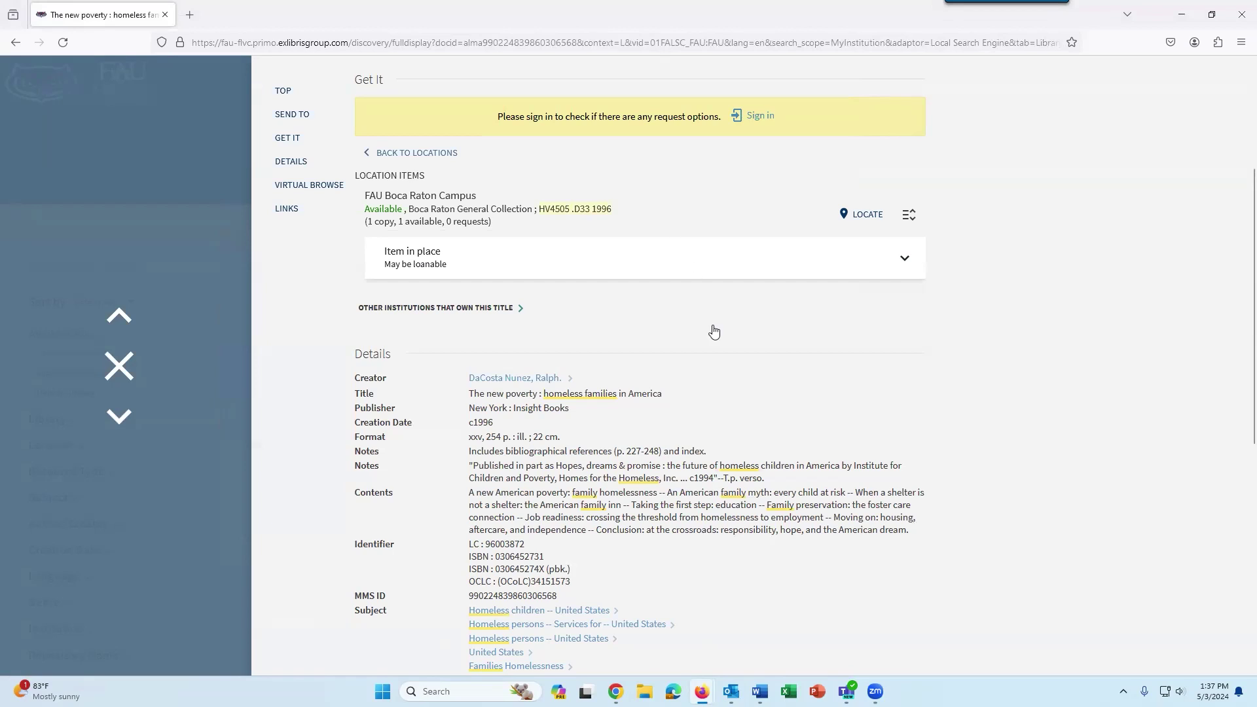
mouse_move(702, 692)
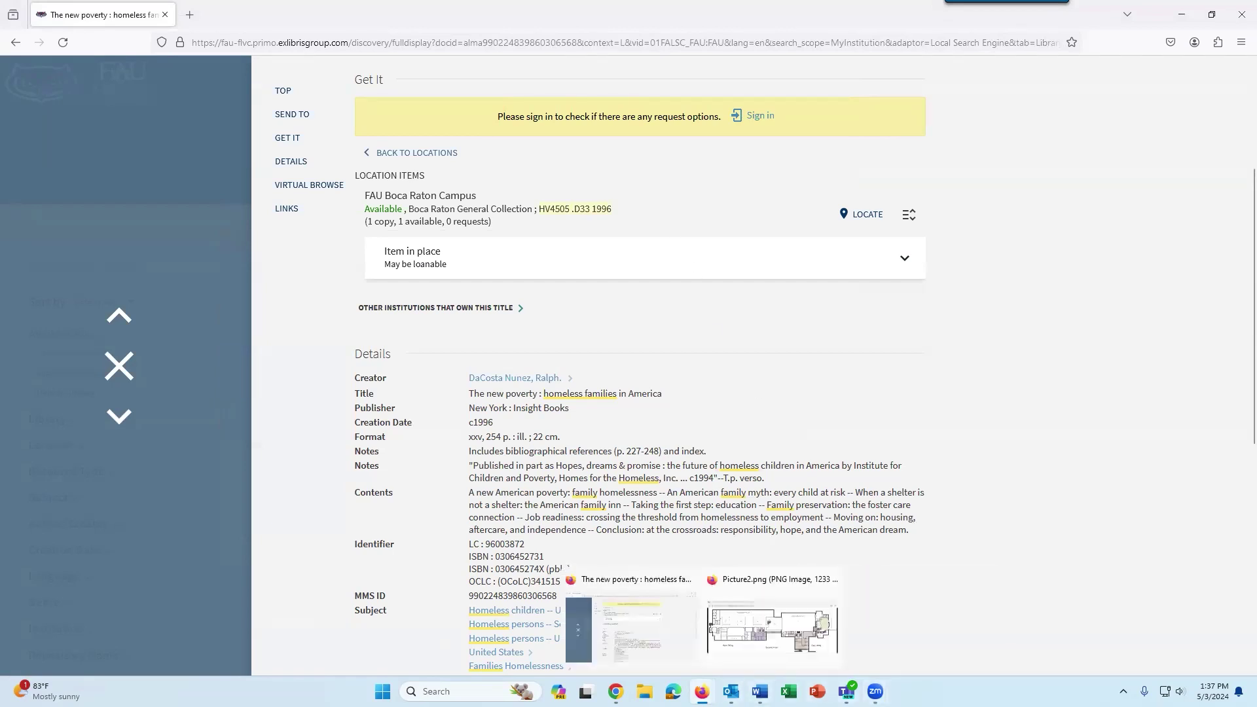
left_click(757, 630)
left_click(1017, 241)
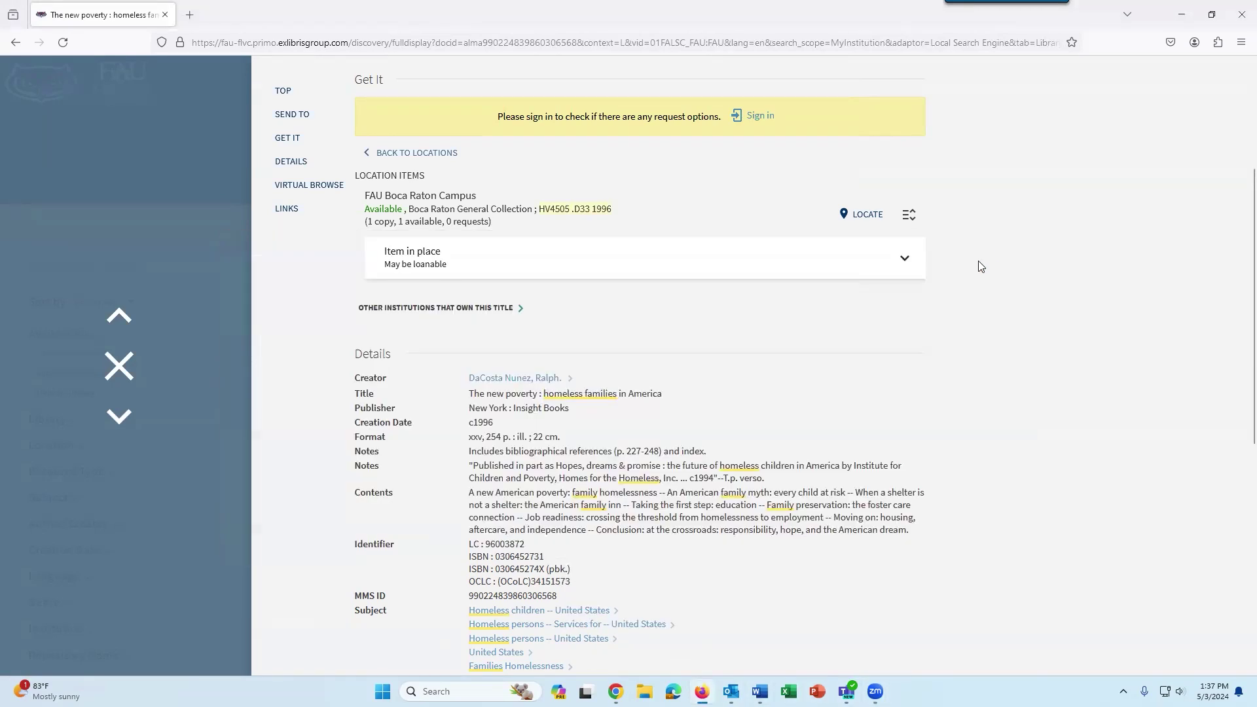
scroll(1022, 364, "up", 3)
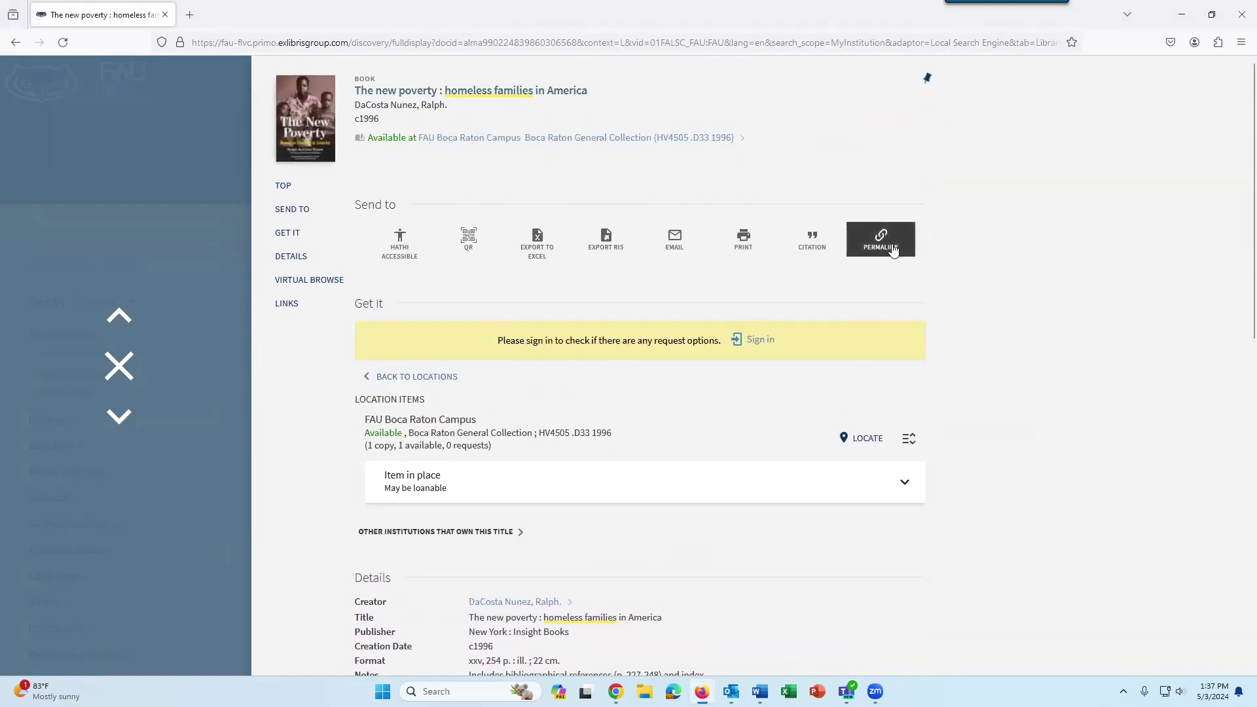
Copy the record's permalink to the clipboard and show its APA (7th edition) citation.
left_click(893, 251)
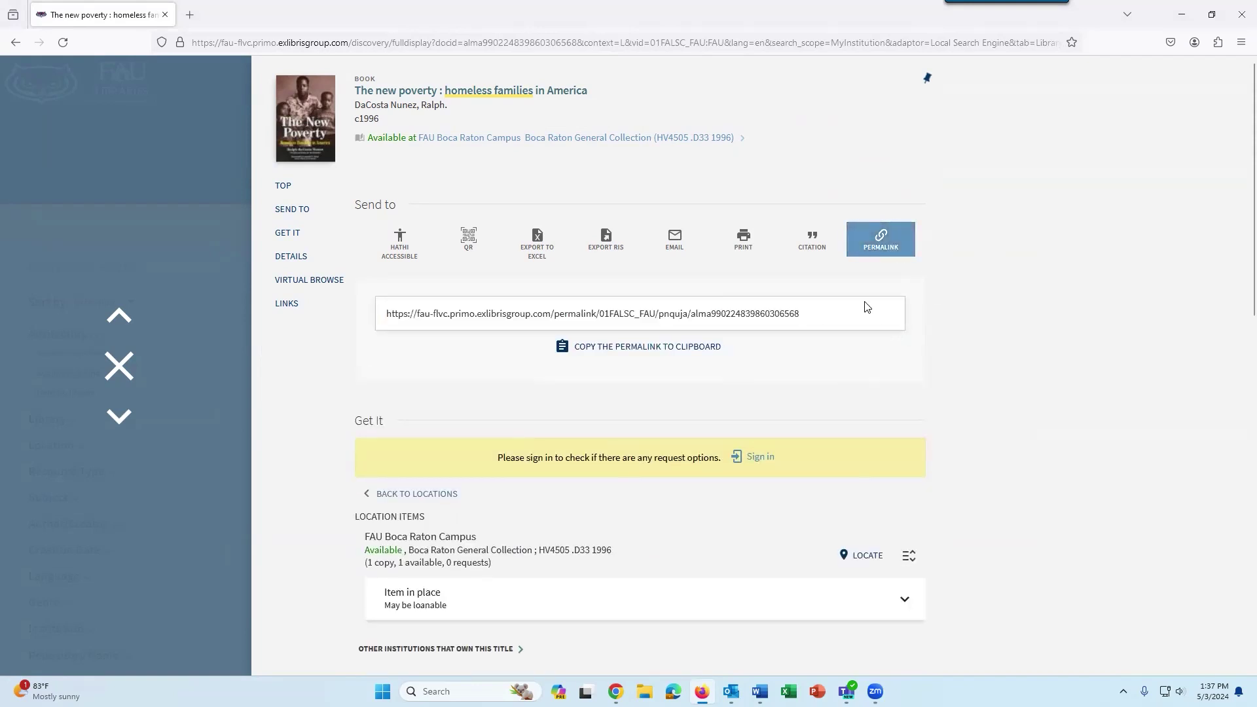
left_click(674, 42)
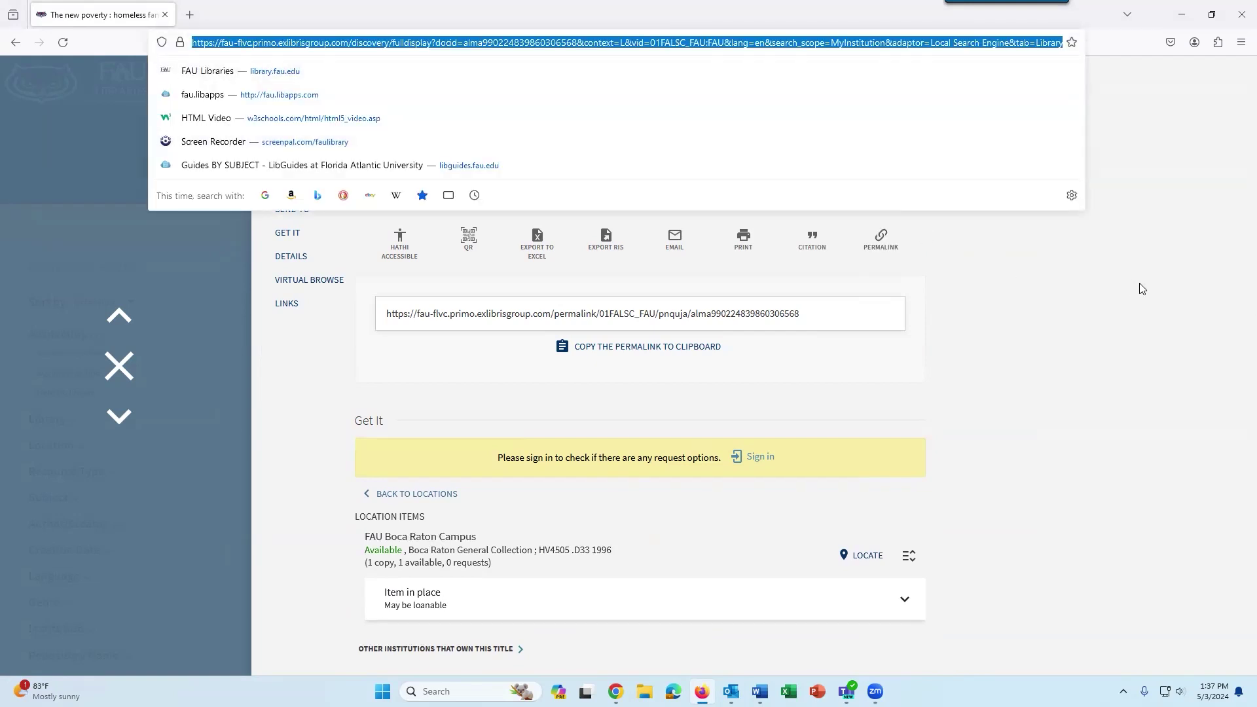
left_click(879, 314)
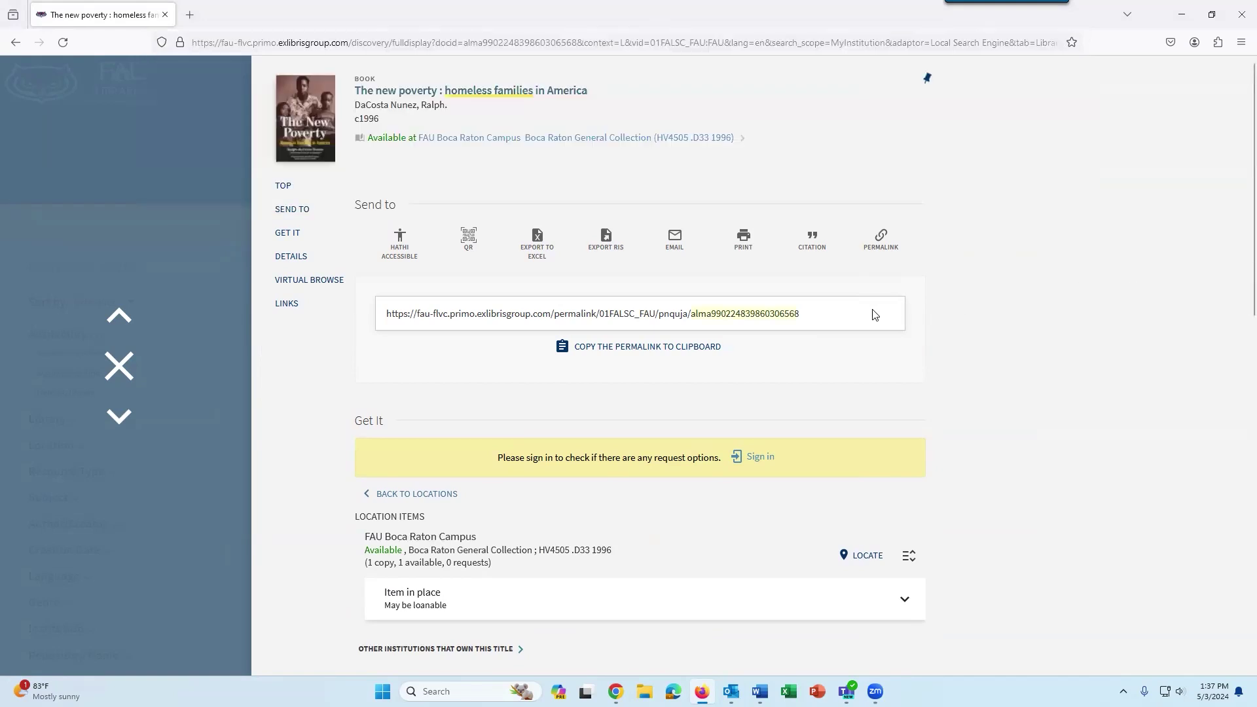
left_click(673, 355)
left_click(797, 254)
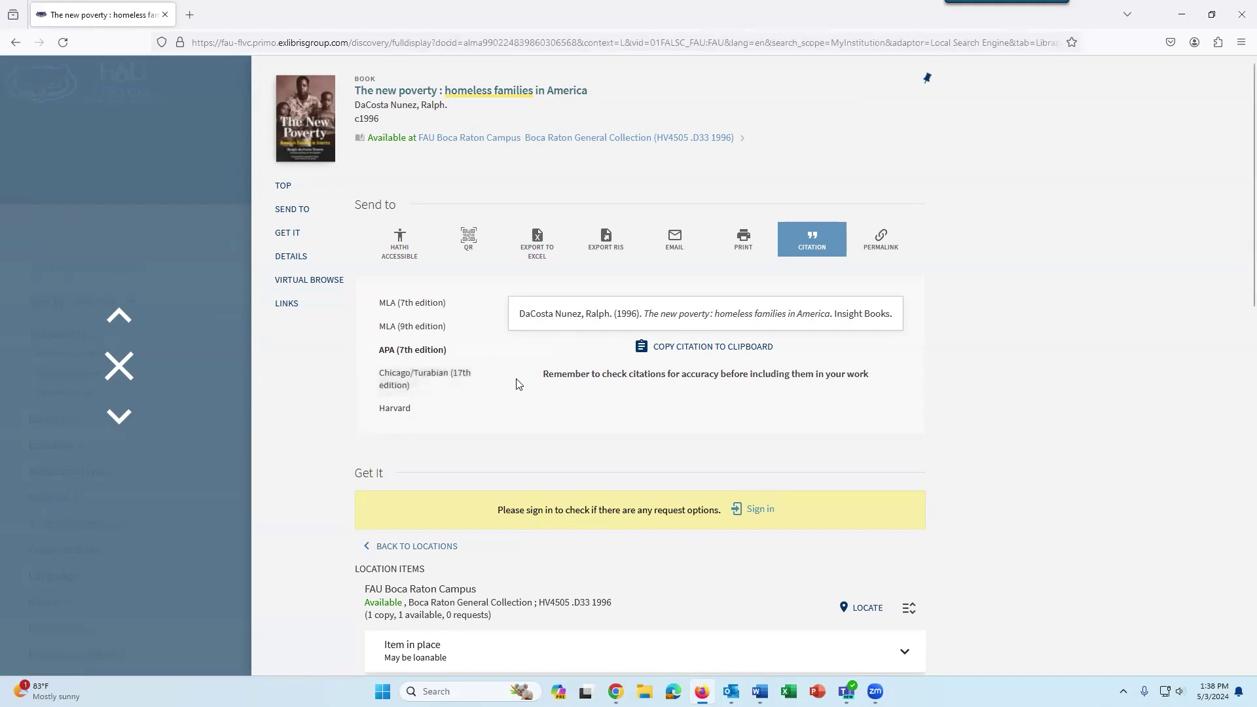
Back in the results, set the Resource Type filter to Videos, leaving 66 results.
left_click(118, 367)
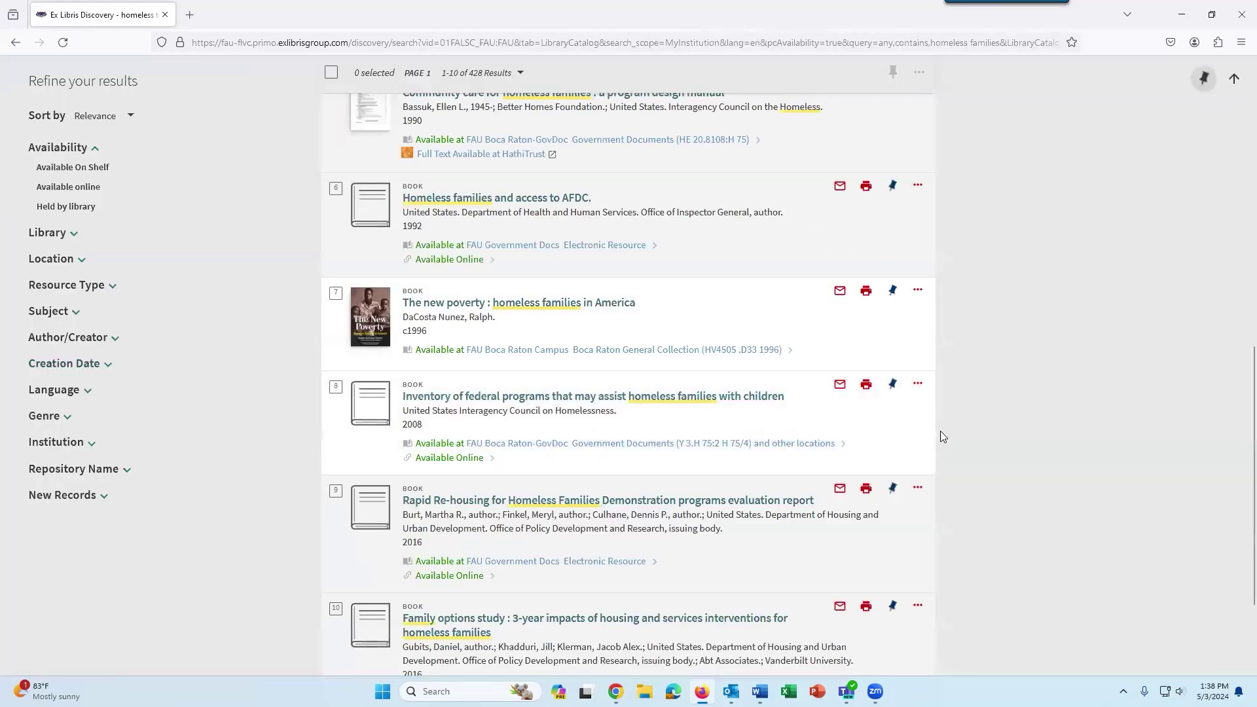
scroll(982, 432, "up", 7)
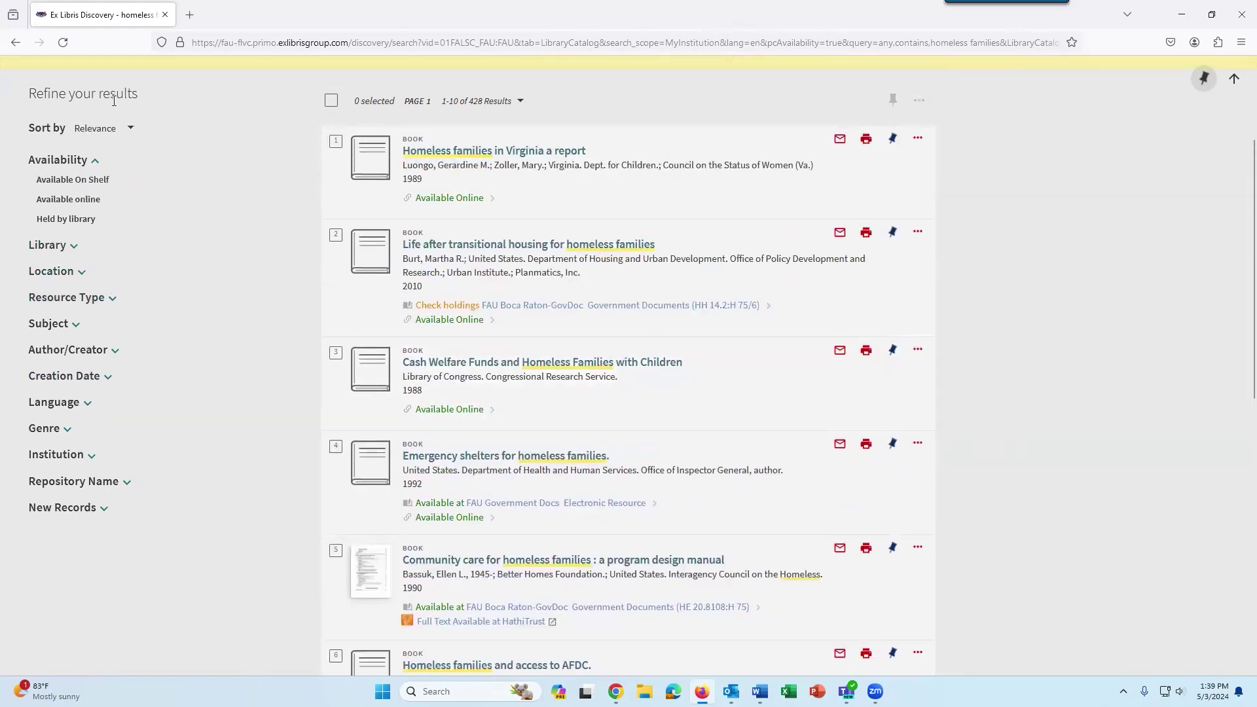
left_click(109, 305)
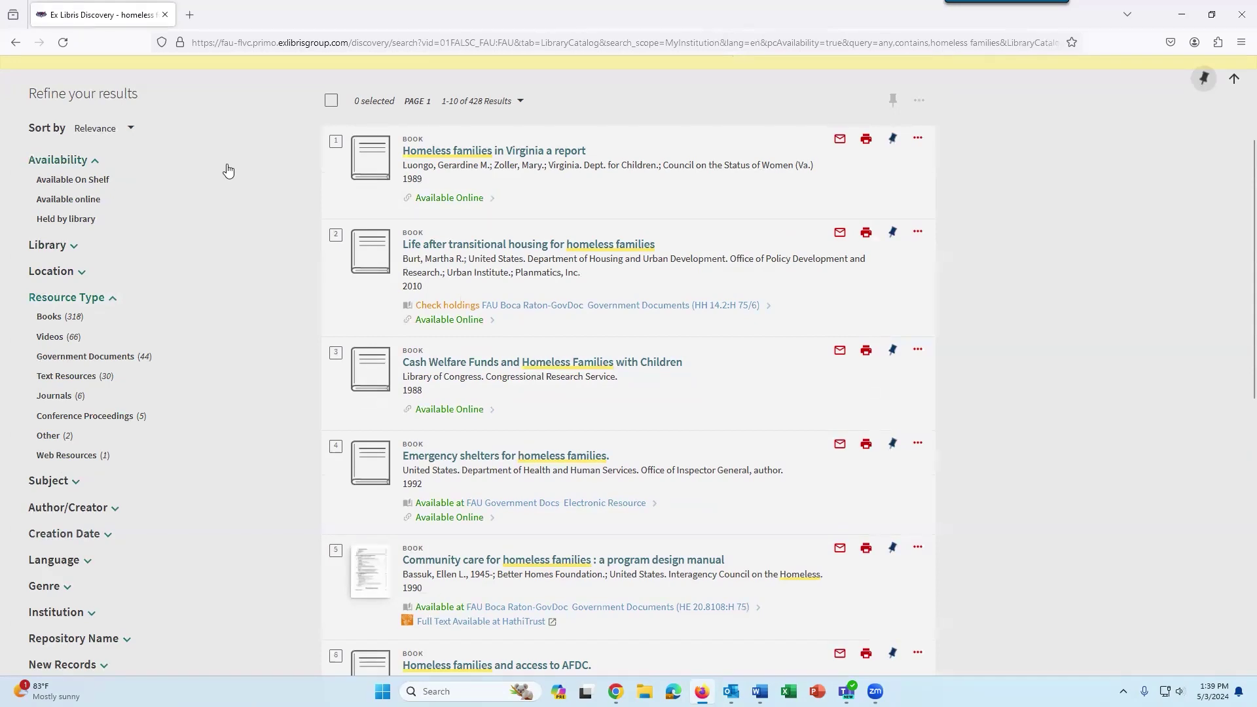
left_click(47, 338)
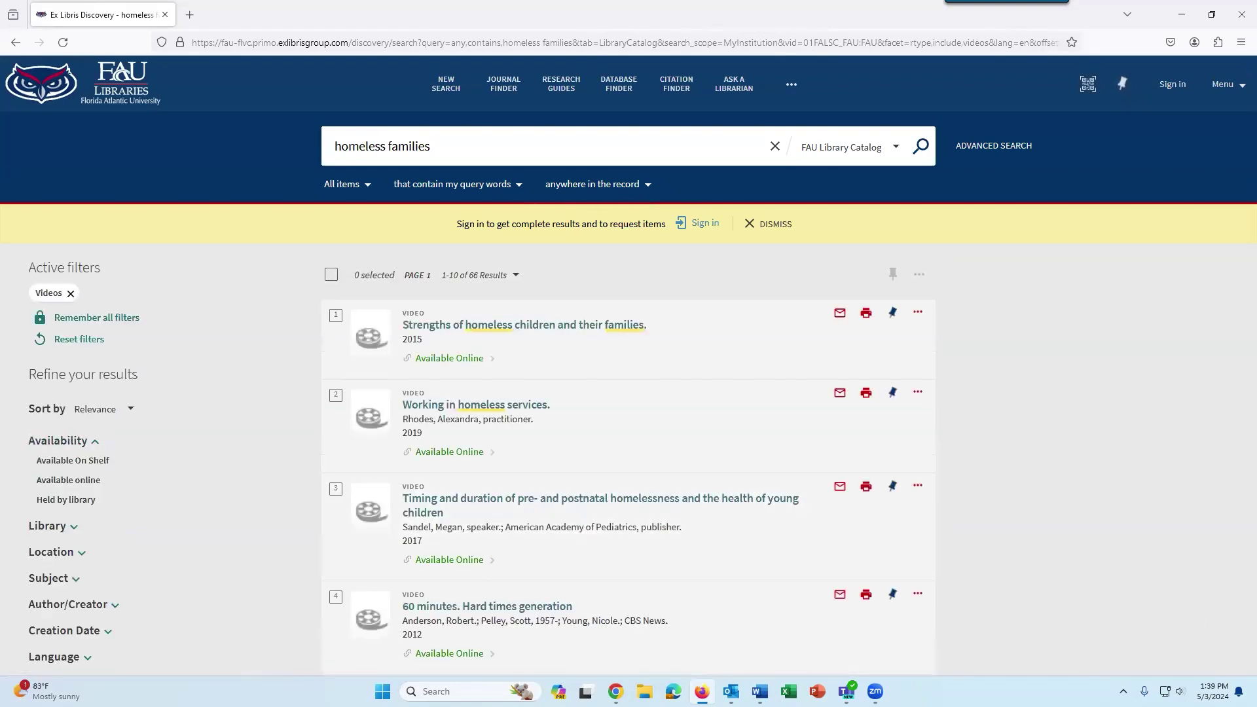
scroll(1105, 465, "down", 10)
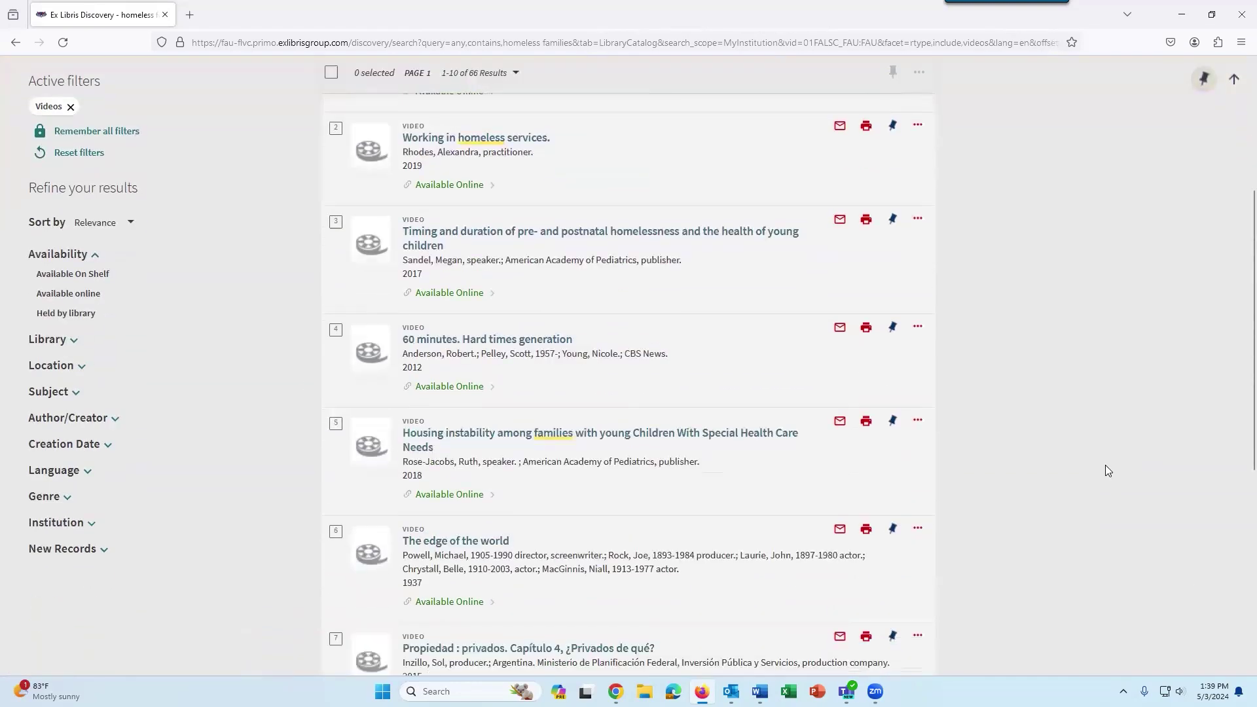
scroll(1106, 465, "down", 2)
scroll(1105, 465, "up", 10)
Open the record for the video 'Working in homeless services'.
scroll(1117, 440, "up", 1)
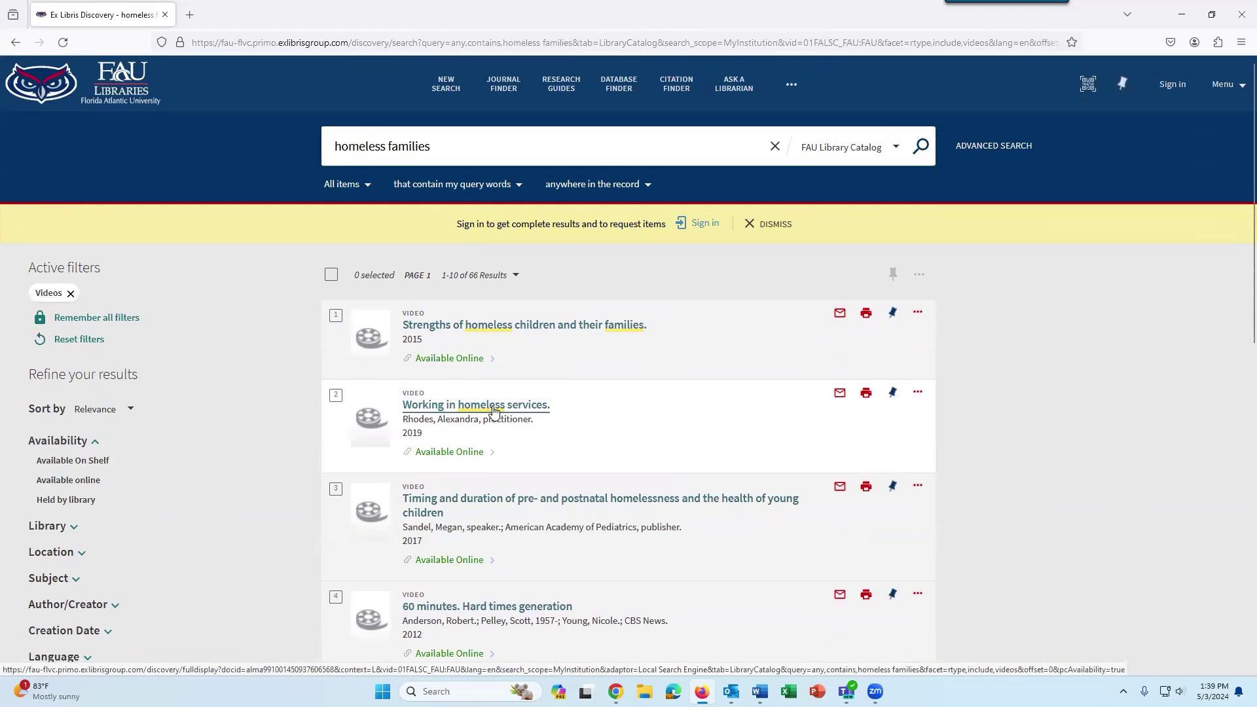
left_click(495, 412)
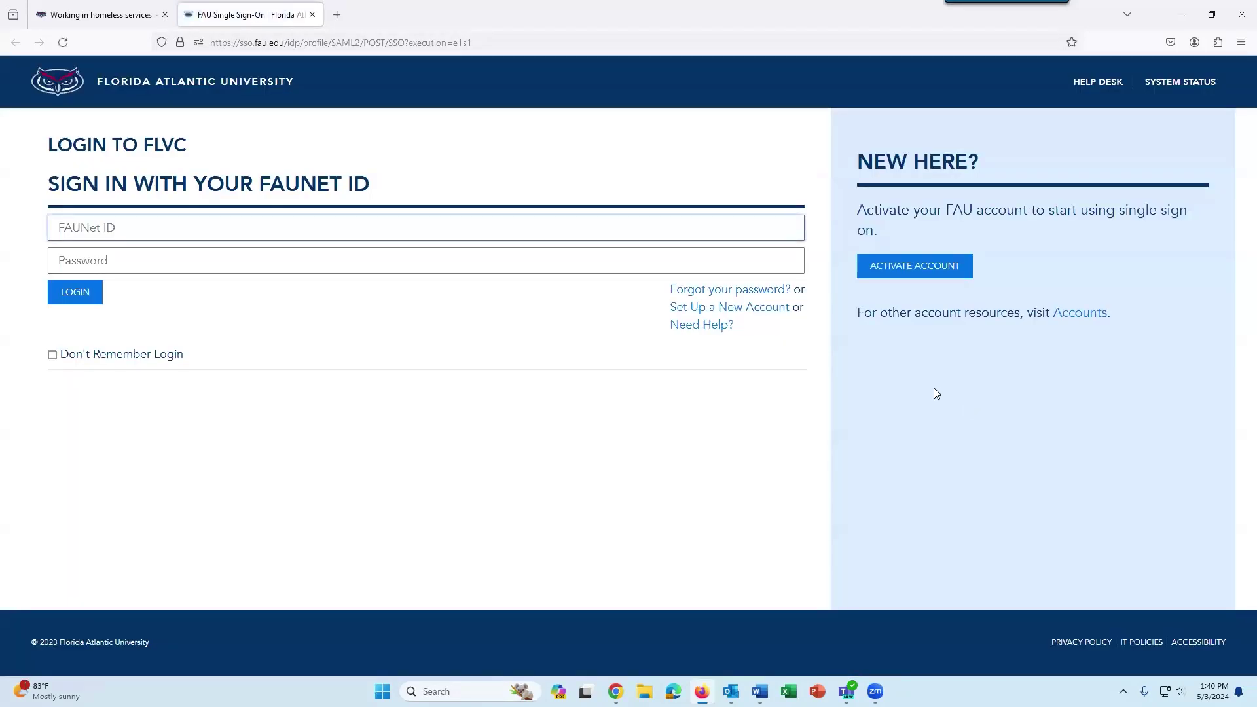
Log in with the FAUNet ID and password, declining password saving and retrying the password.
key("Tab")
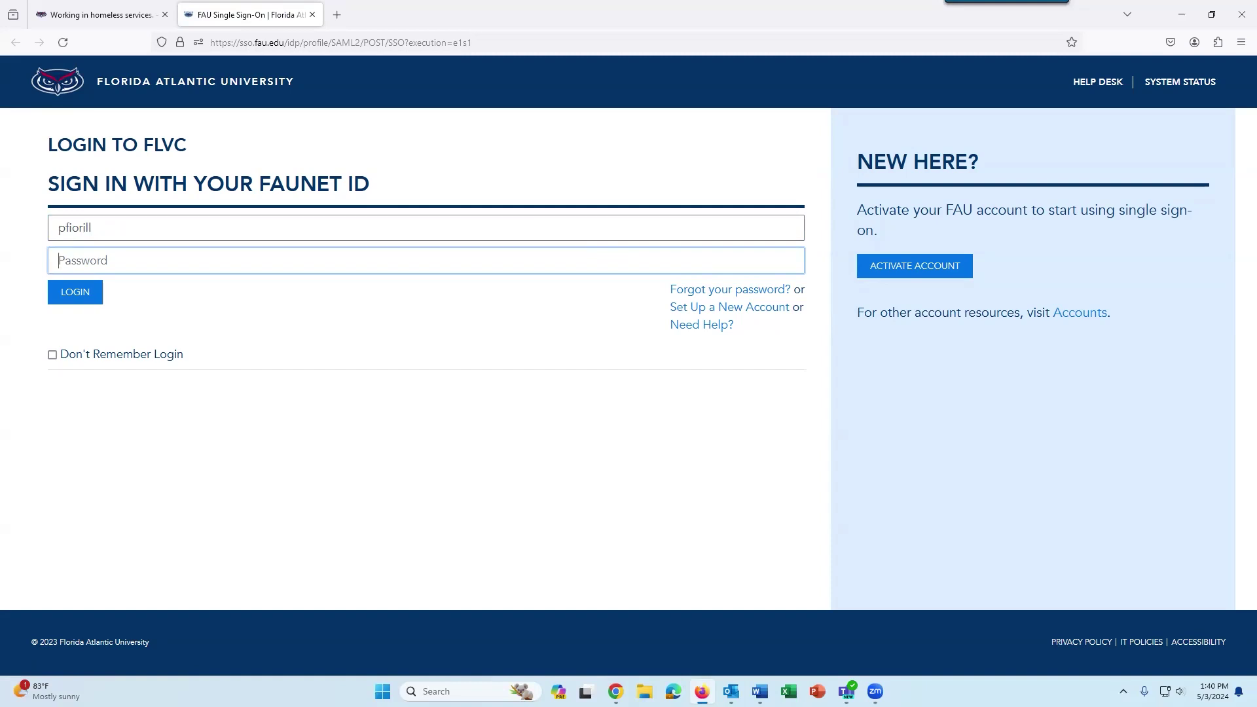
type("•••••••••")
key("Return")
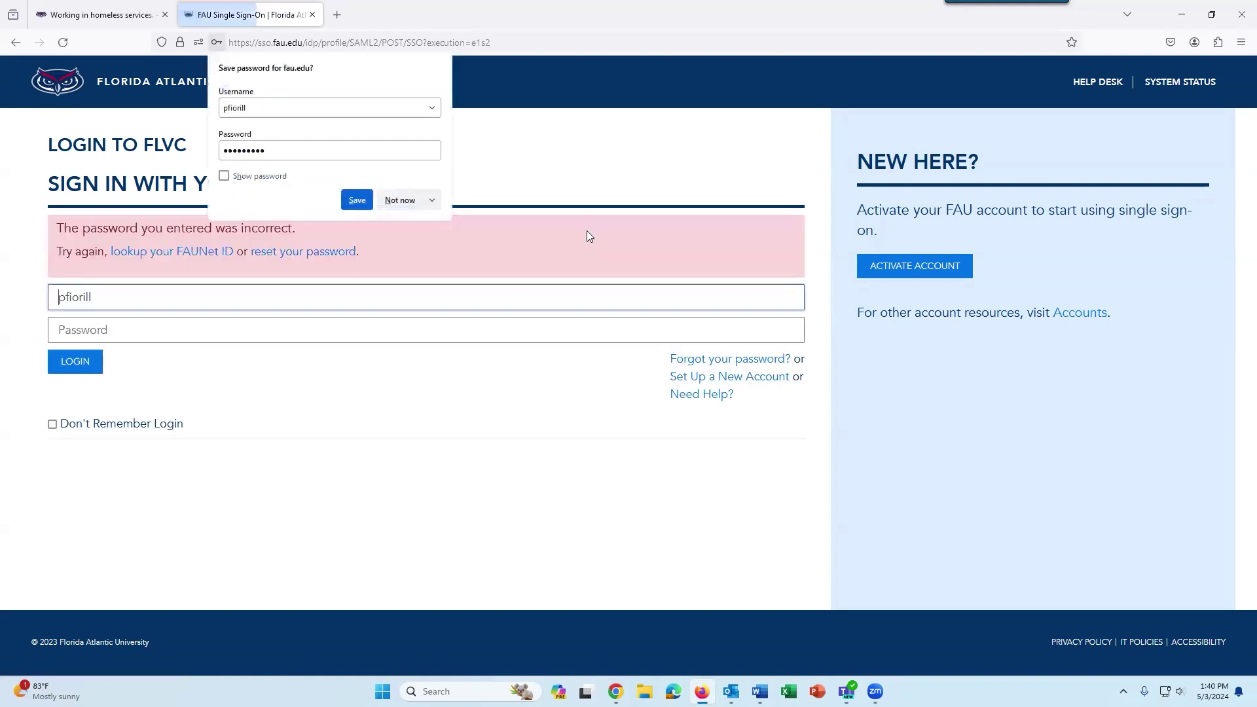
left_click(400, 199)
left_click(272, 320)
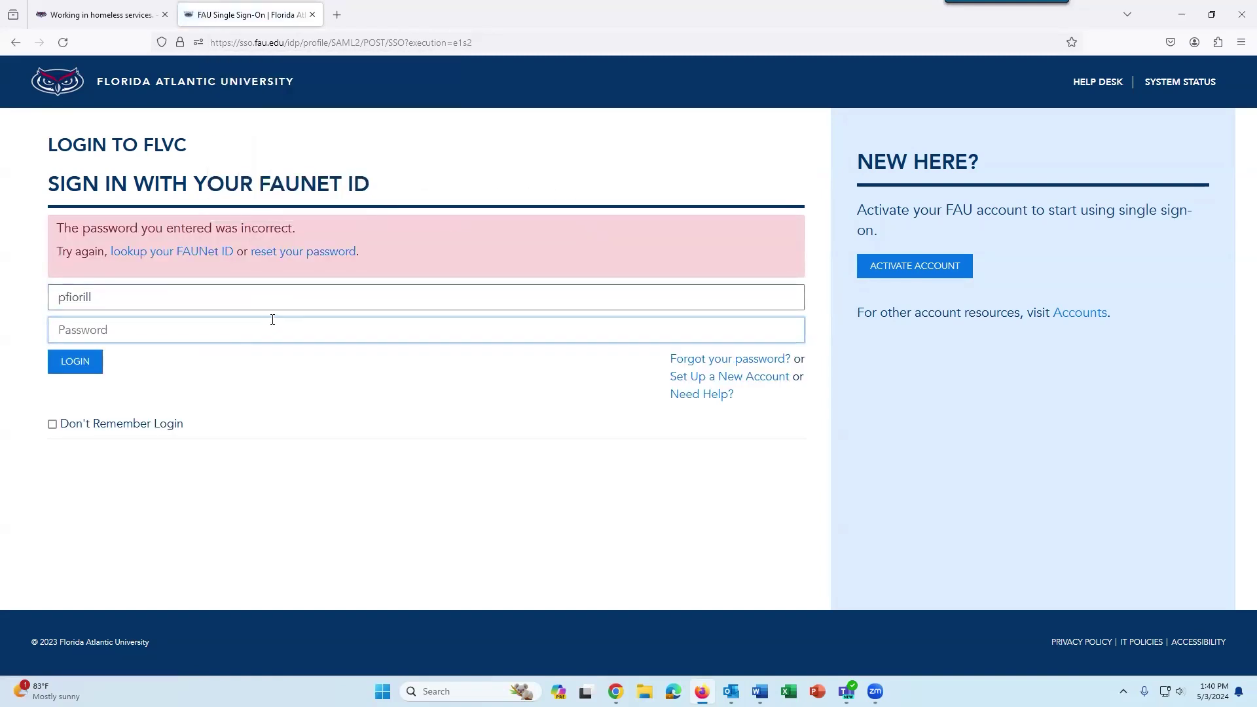
type("•••••••")
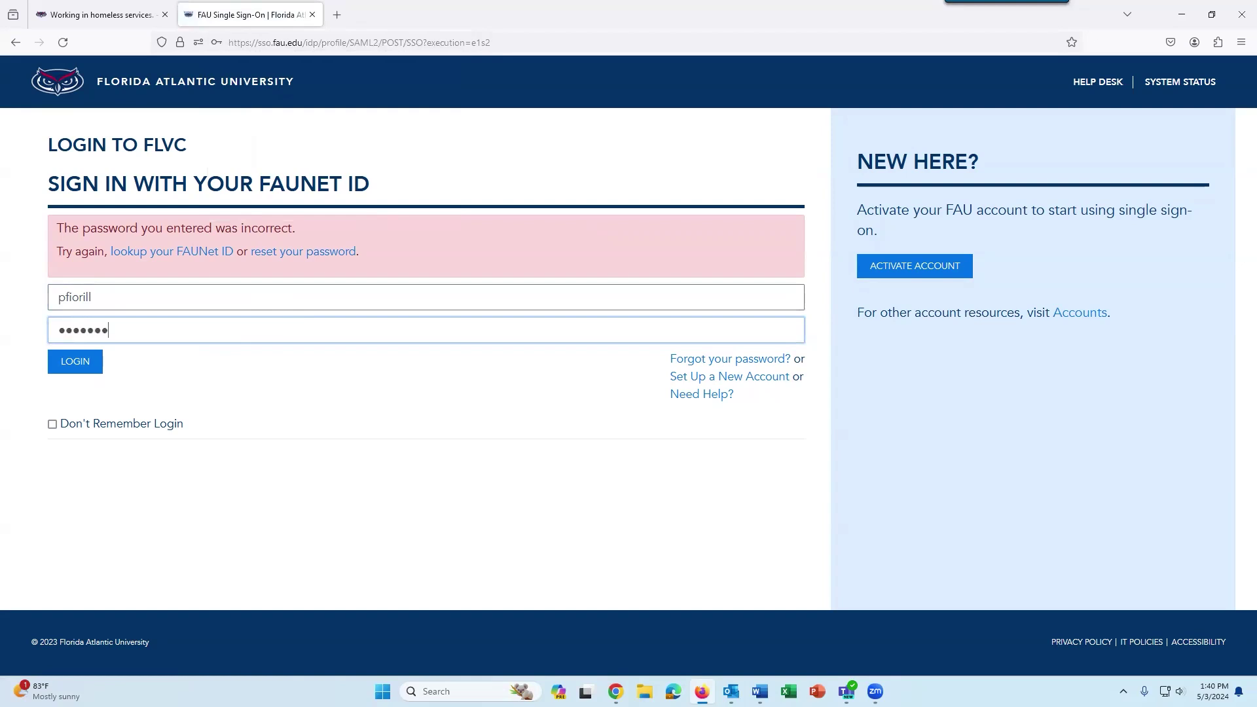
type("•")
key("Return")
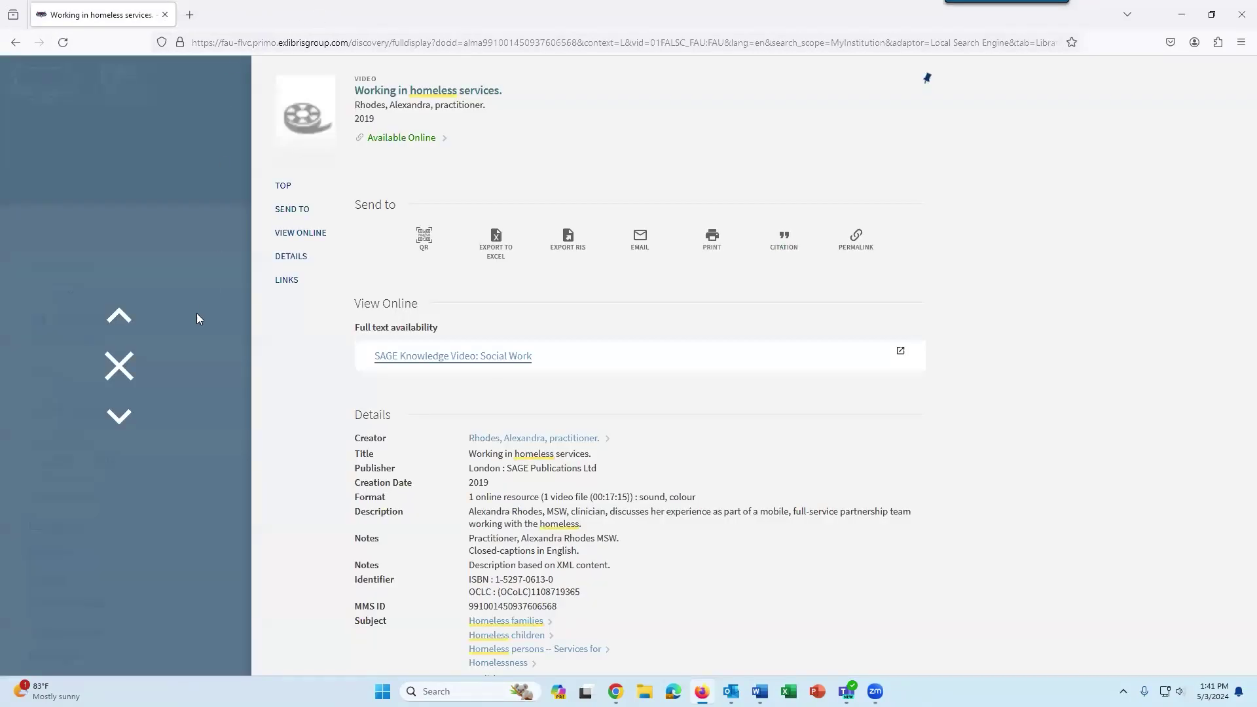
Open the third video result on pre- and postnatal homelessness in Academic Video Online.
left_click(119, 366)
scroll(510, 350, "down", 3)
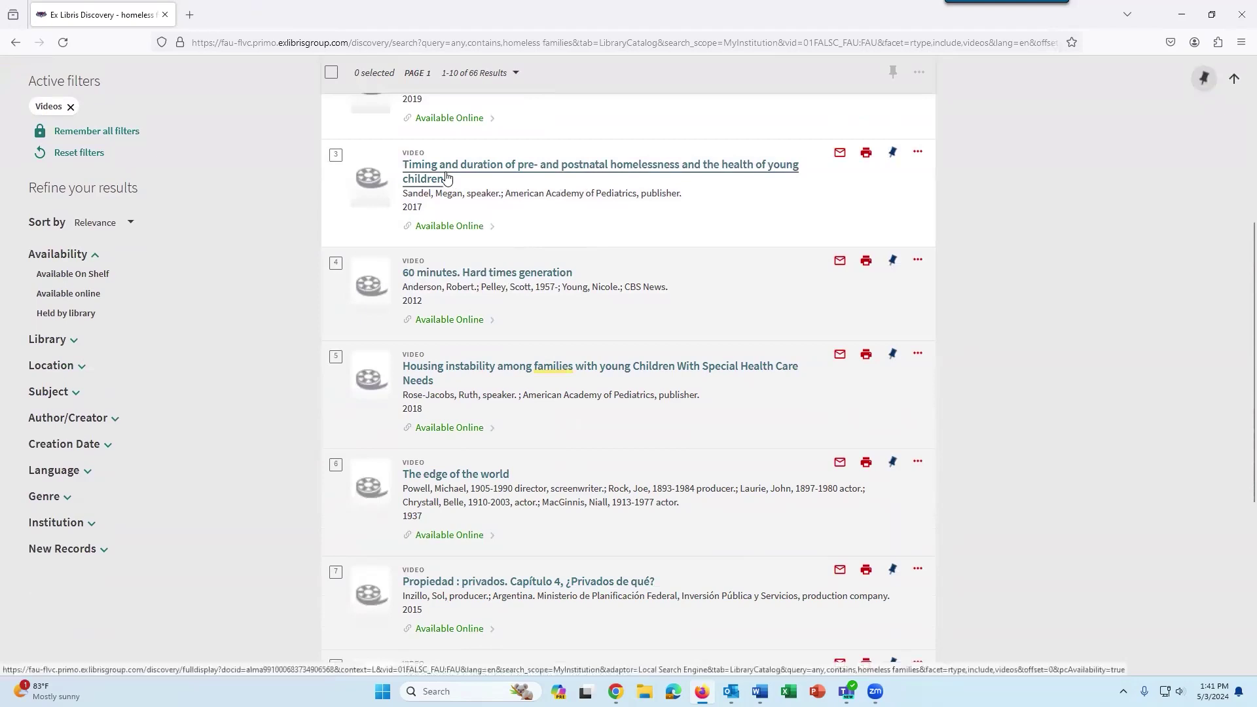
left_click(452, 175)
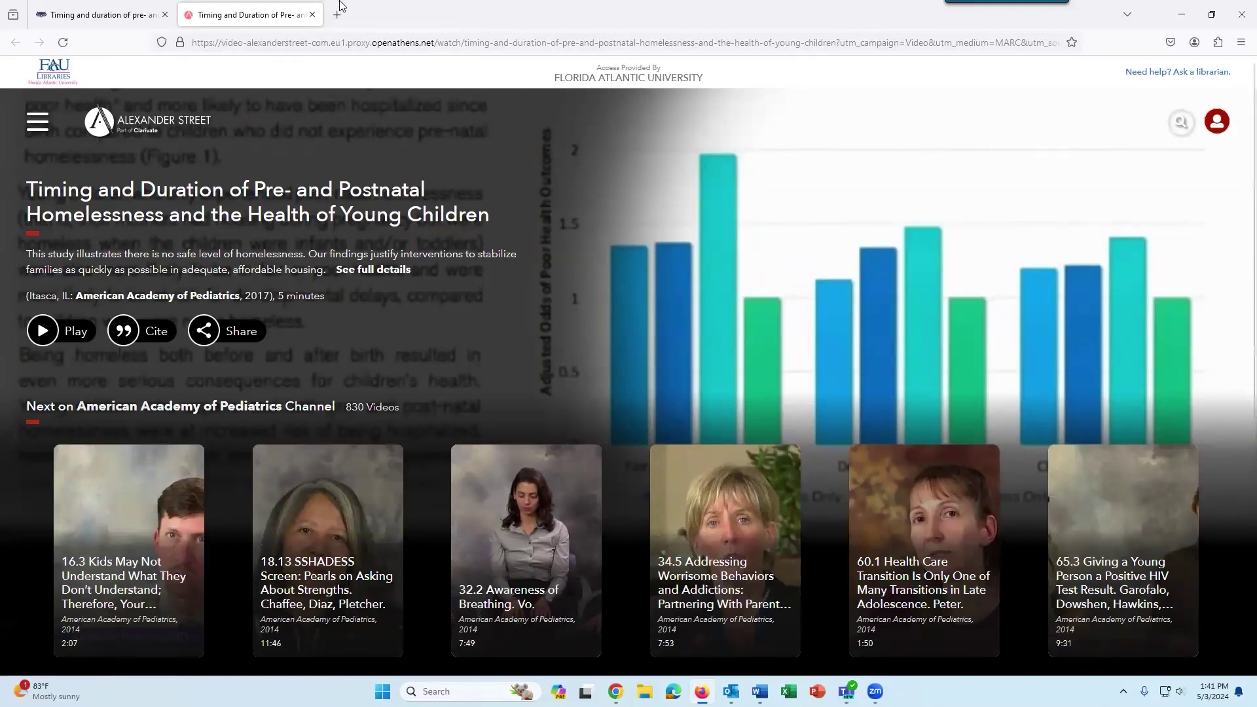
left_click(137, 10)
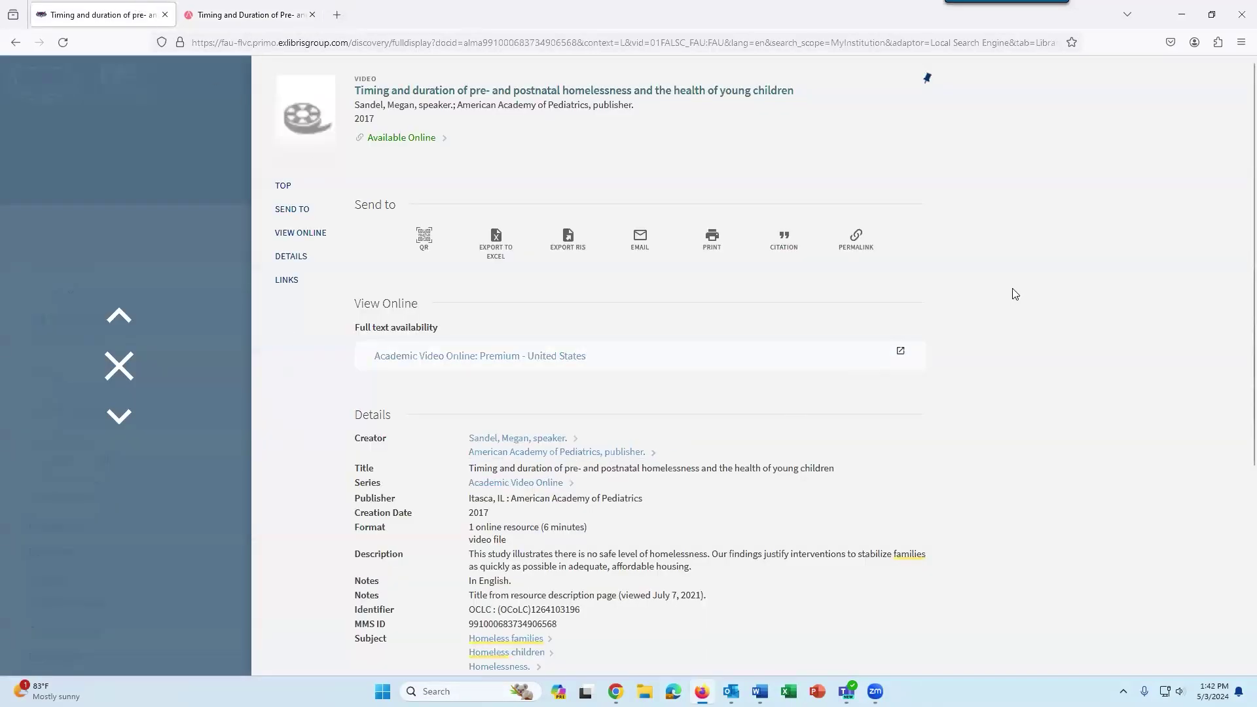
scroll(1012, 288, "down", 4)
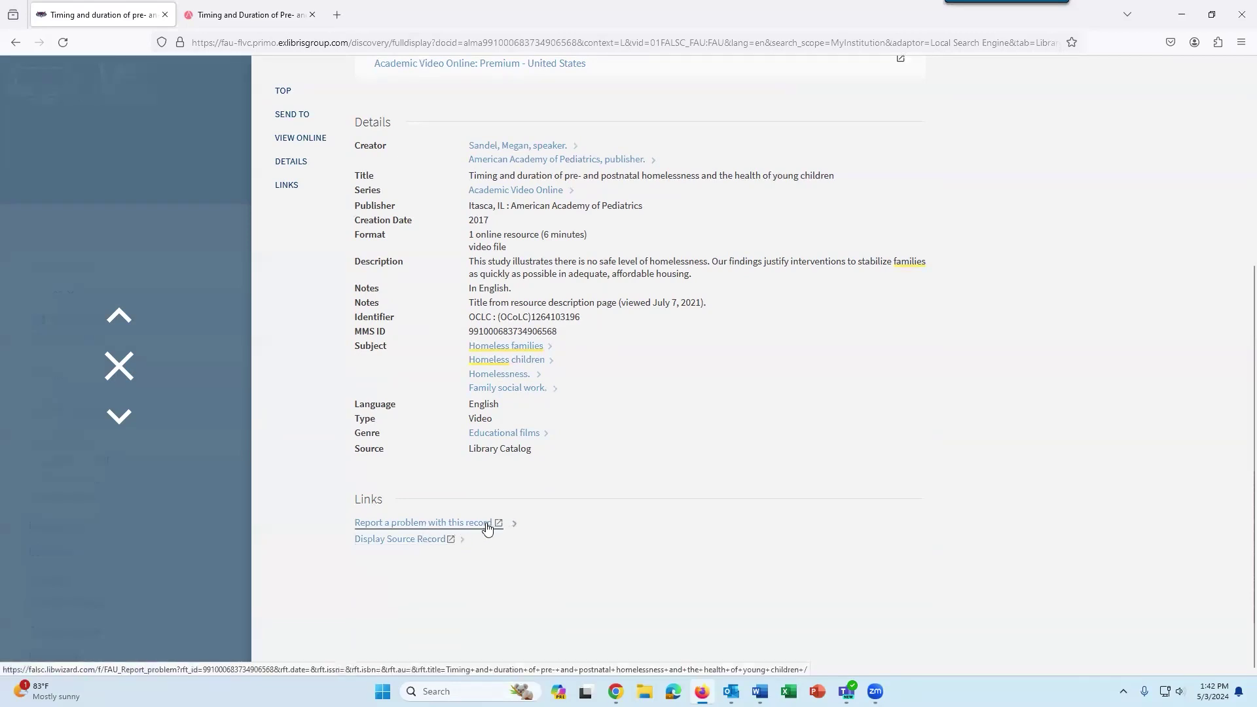
left_click(249, 15)
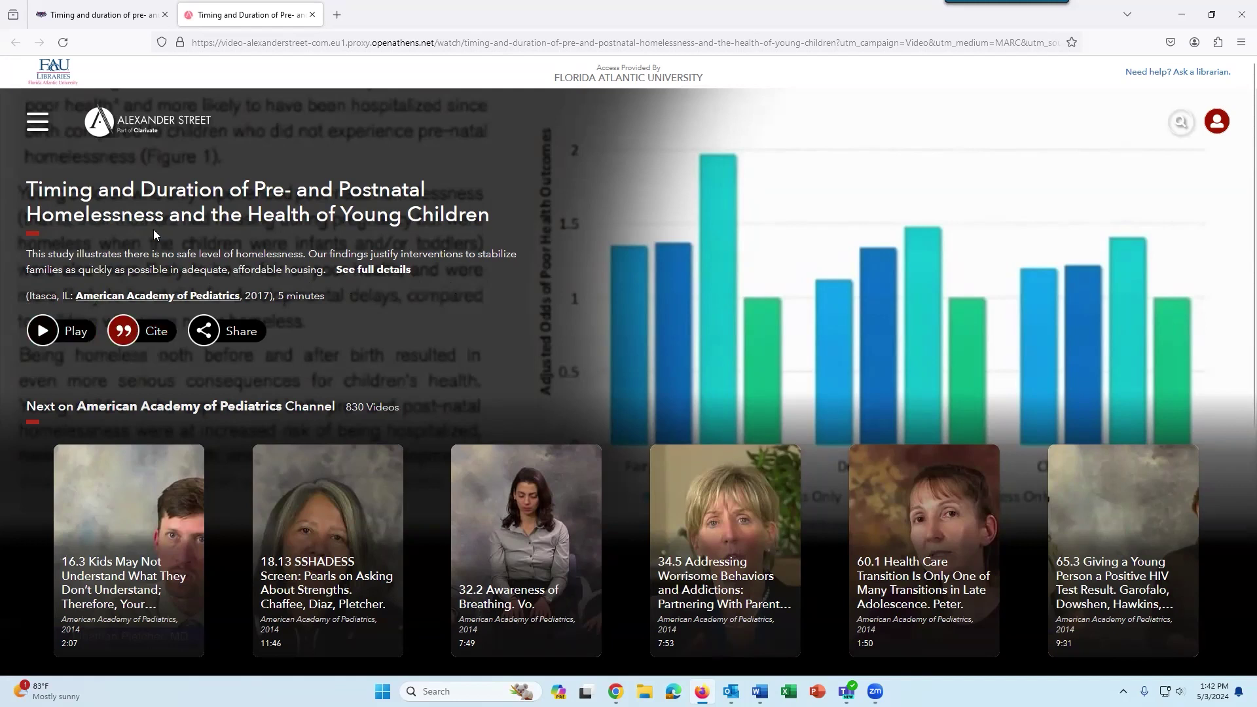
Check the video's permalink under Share, then close the Academic Video Online tab.
left_click(209, 332)
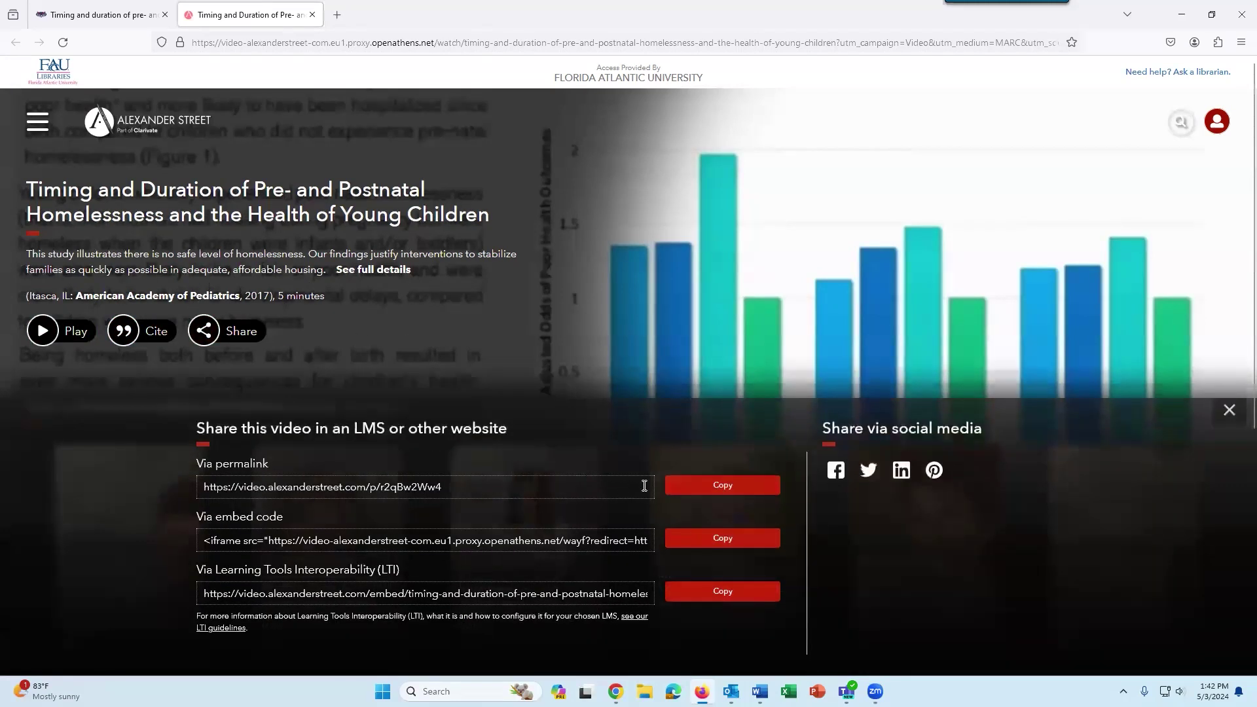
left_click_drag(270, 464, 196, 464)
left_click(520, 269)
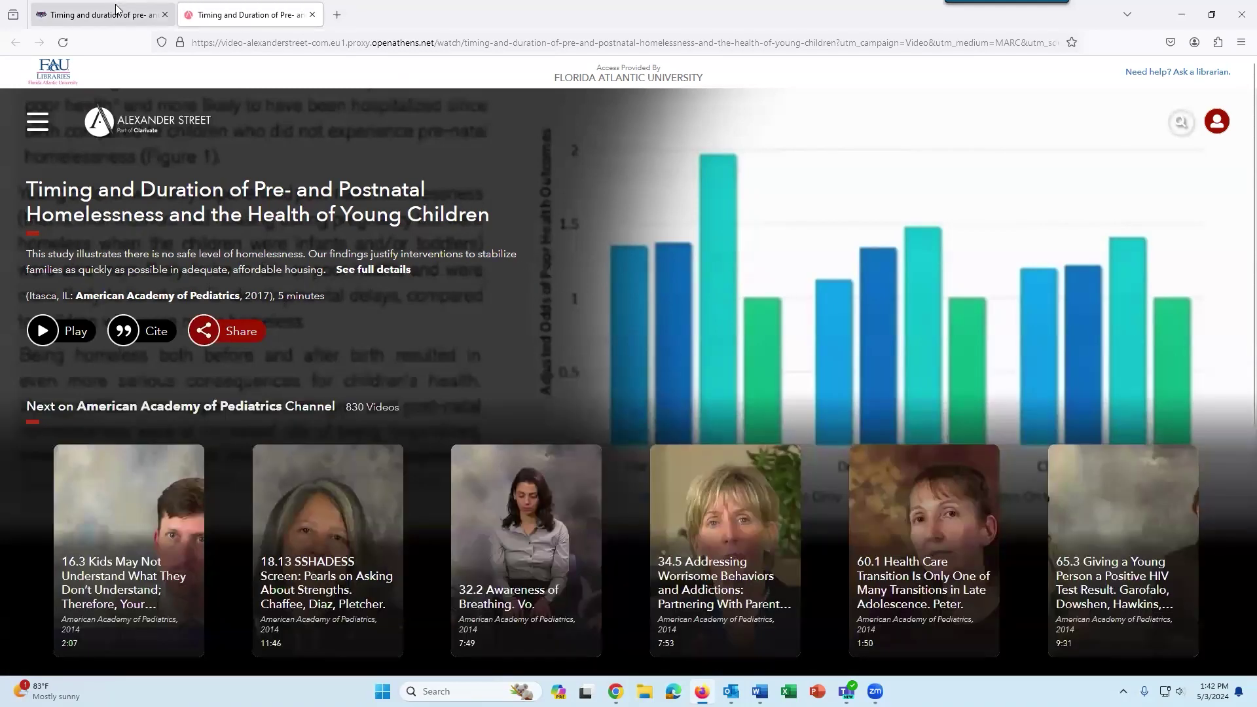
left_click(312, 15)
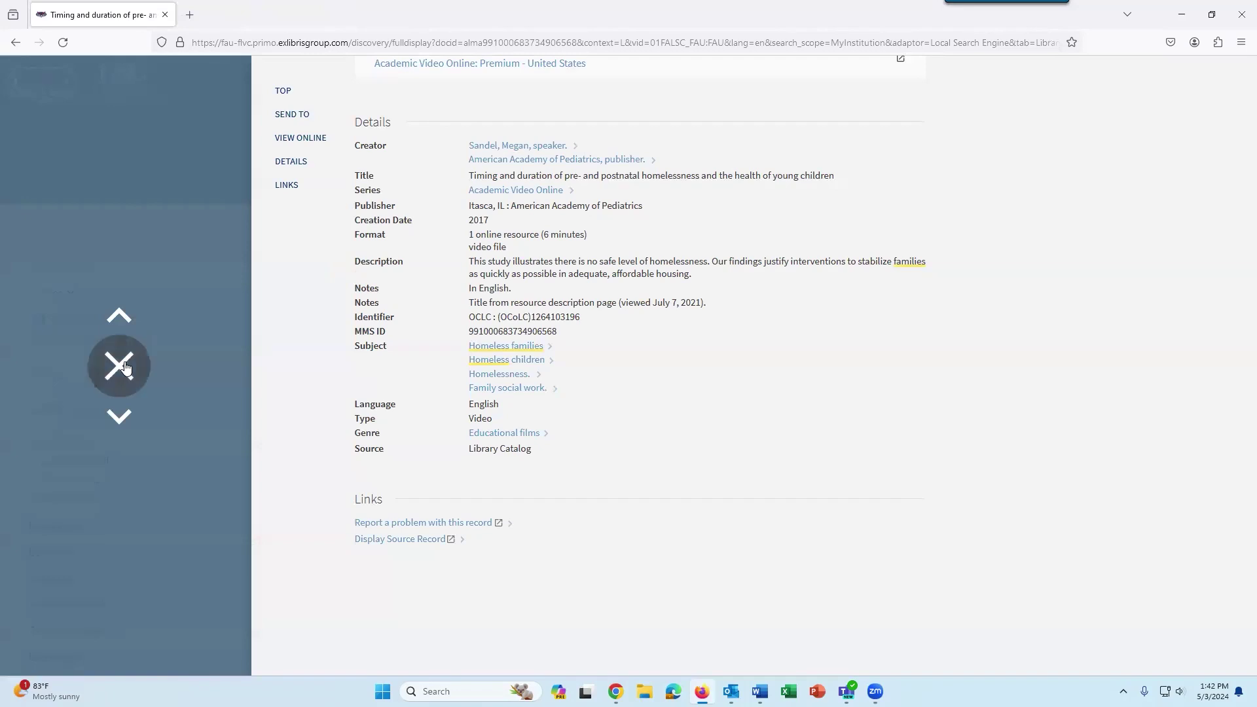
Close the video's full record to get back to the 66 homeless families video results.
left_click(127, 368)
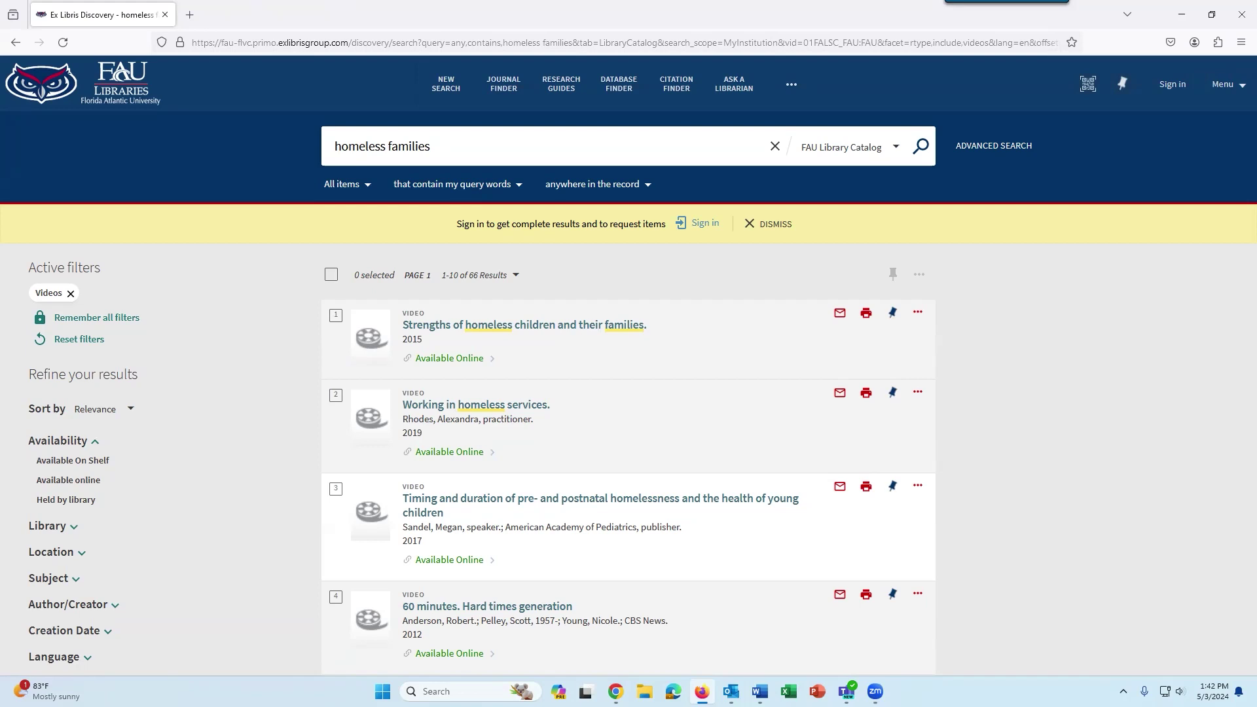
Return to the FAU Libraries homepage and step the Spotlight back two announcements.
left_click(115, 100)
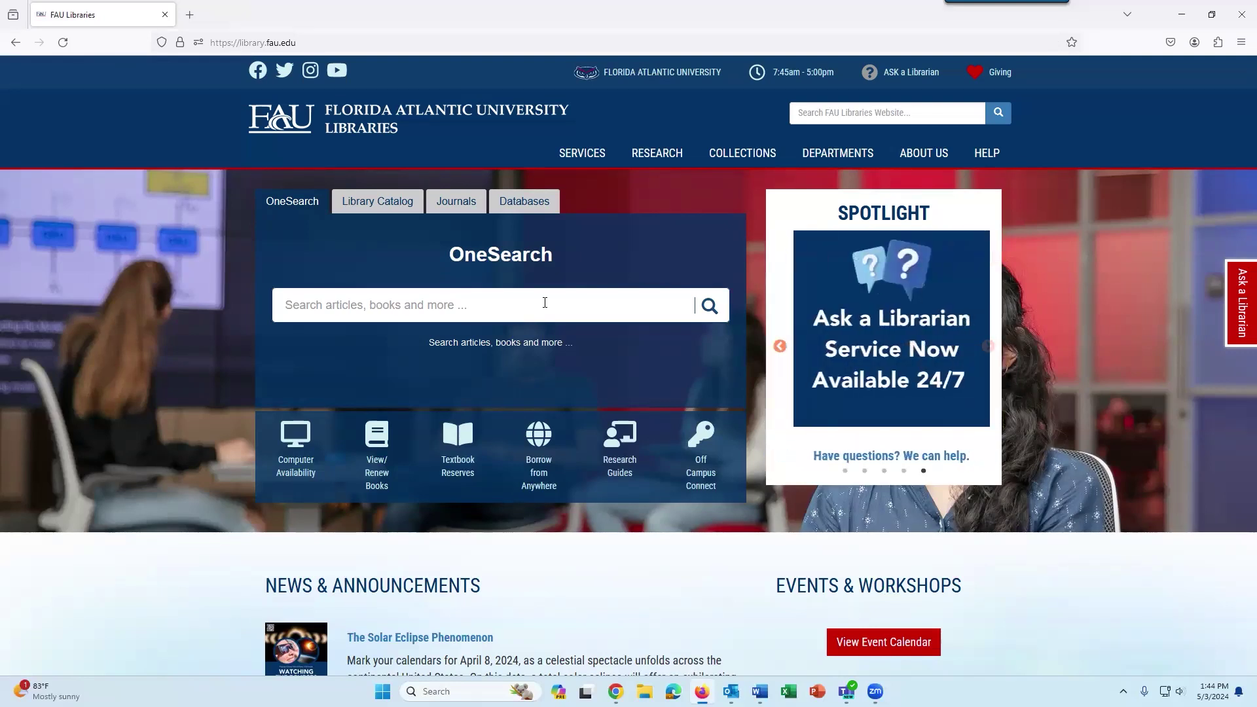
left_click(779, 346)
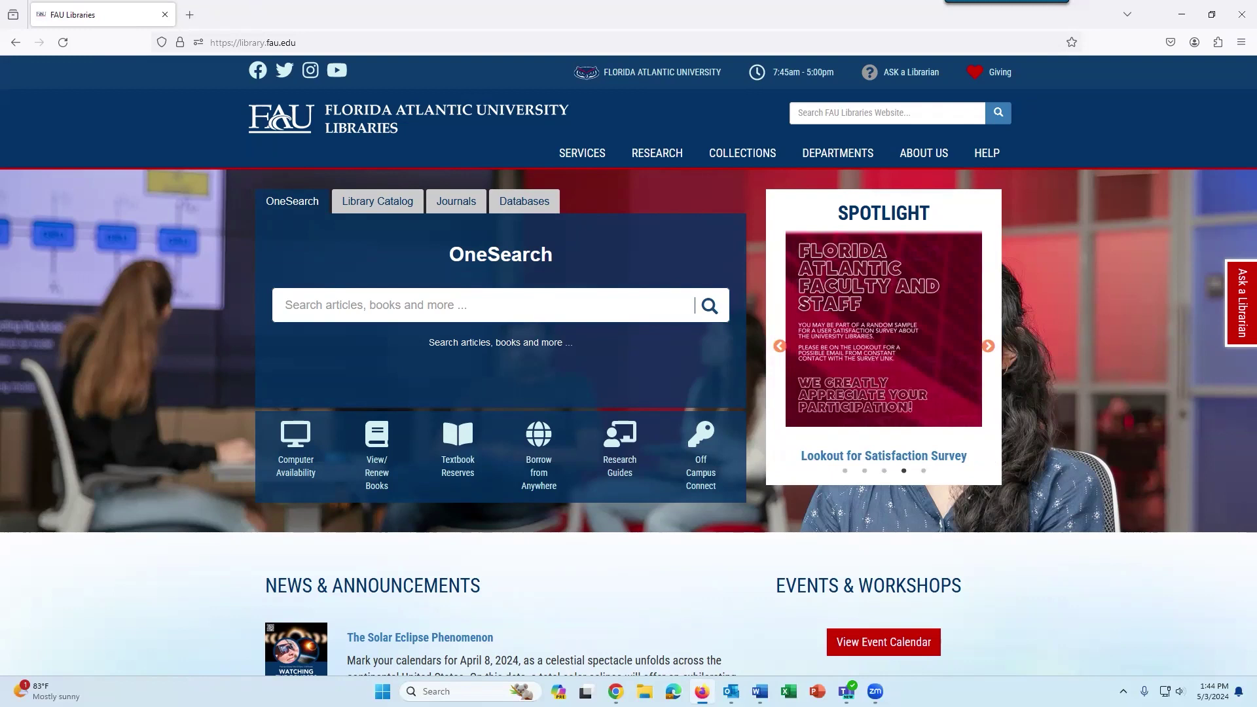
left_click(779, 346)
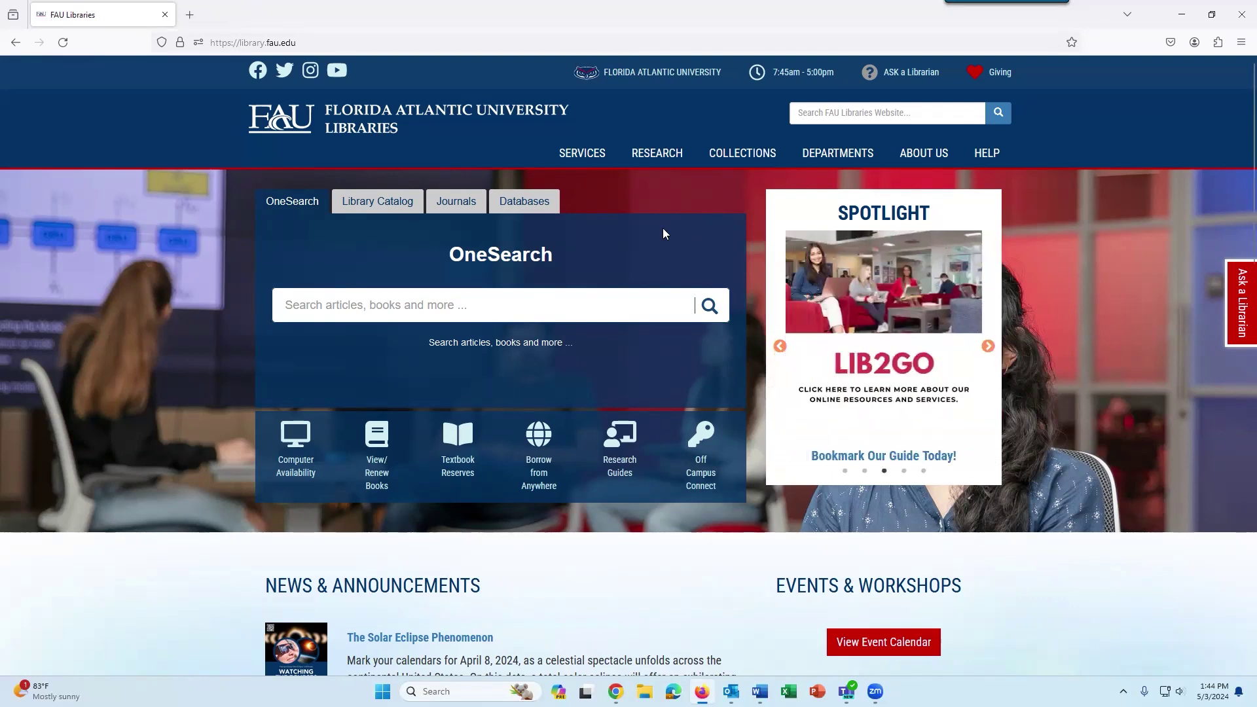
Switch to journal search and search 'child abuse and neglect' from the 'child' suggestions.
left_click(456, 208)
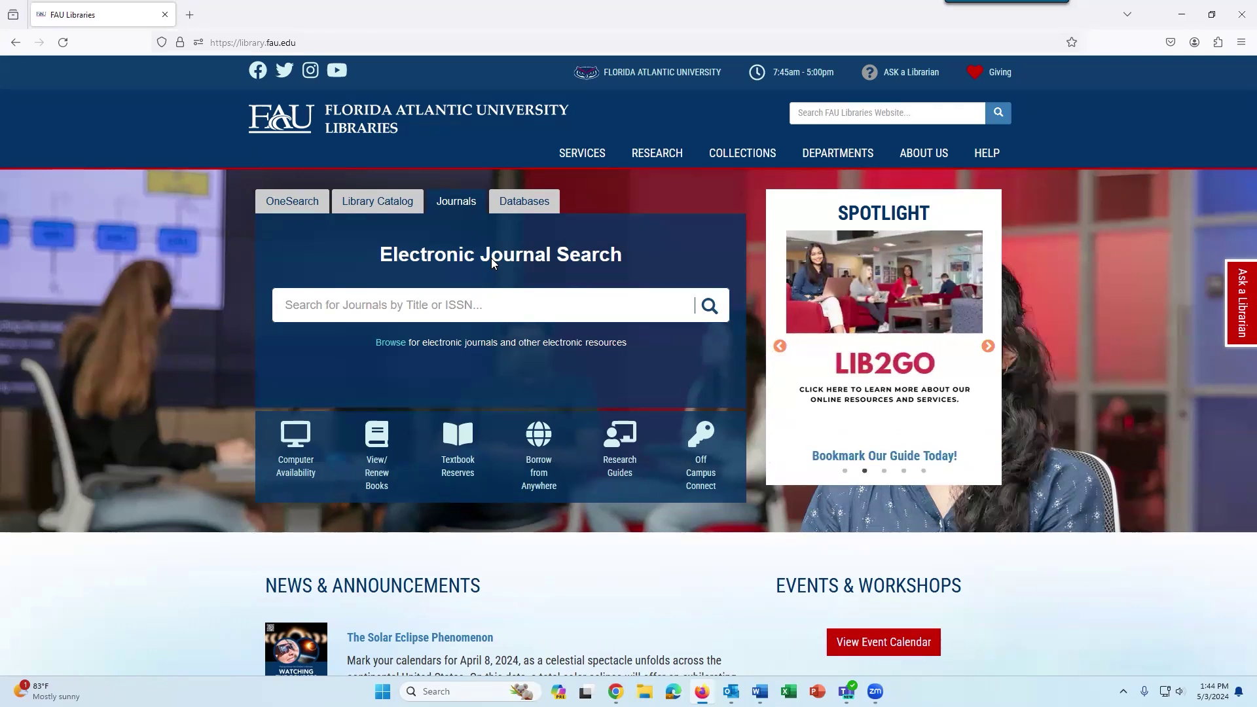
left_click(438, 295)
type("child")
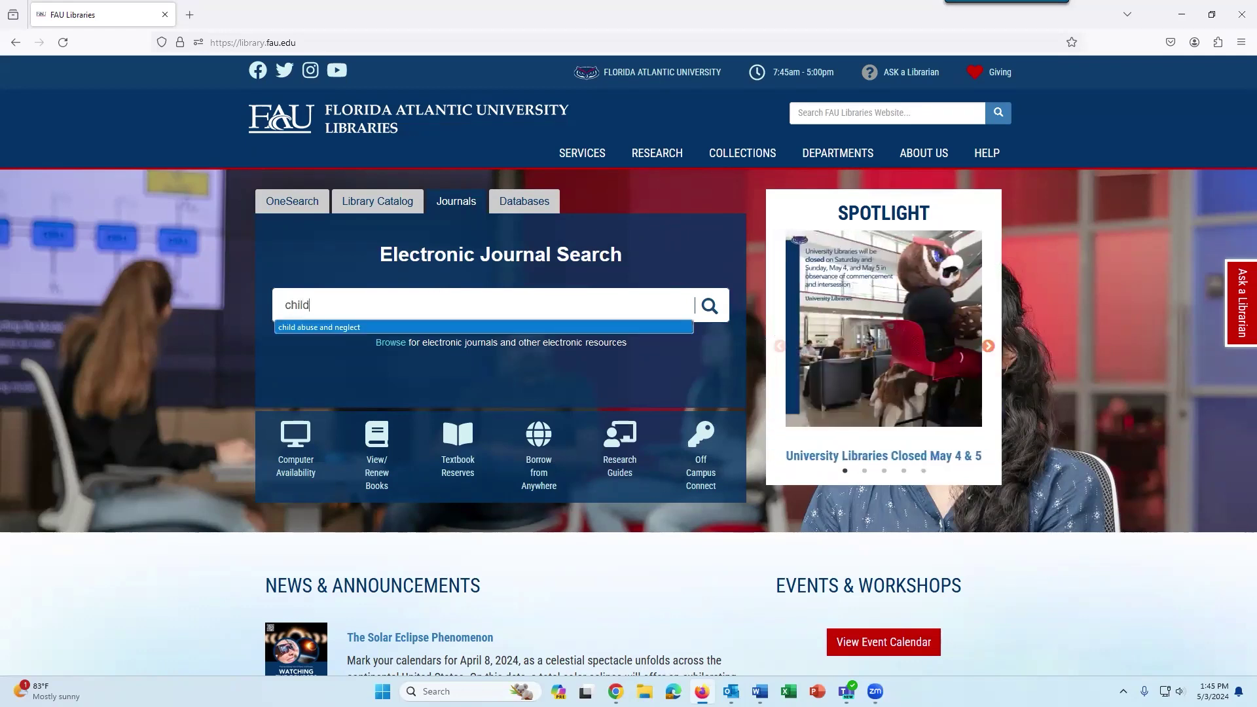
key("Return")
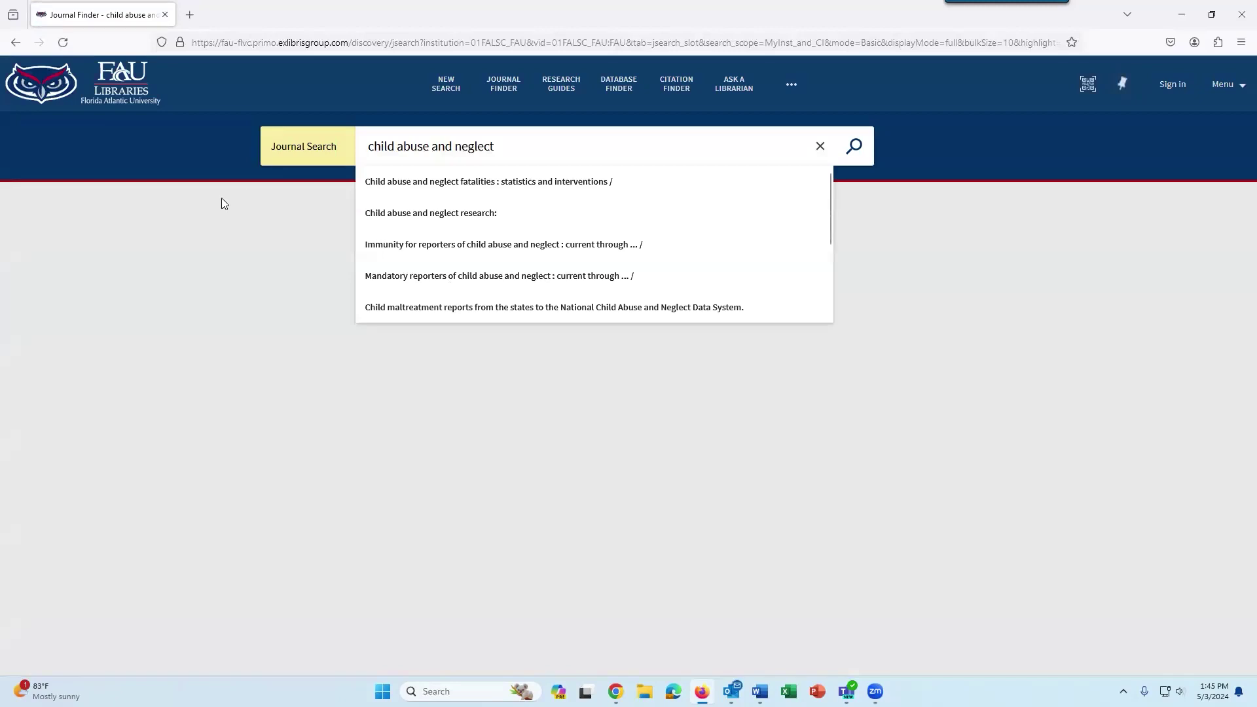
Dismiss the suggestions and scroll to the 'Child abuse & neglect.' journal result.
left_click(236, 255)
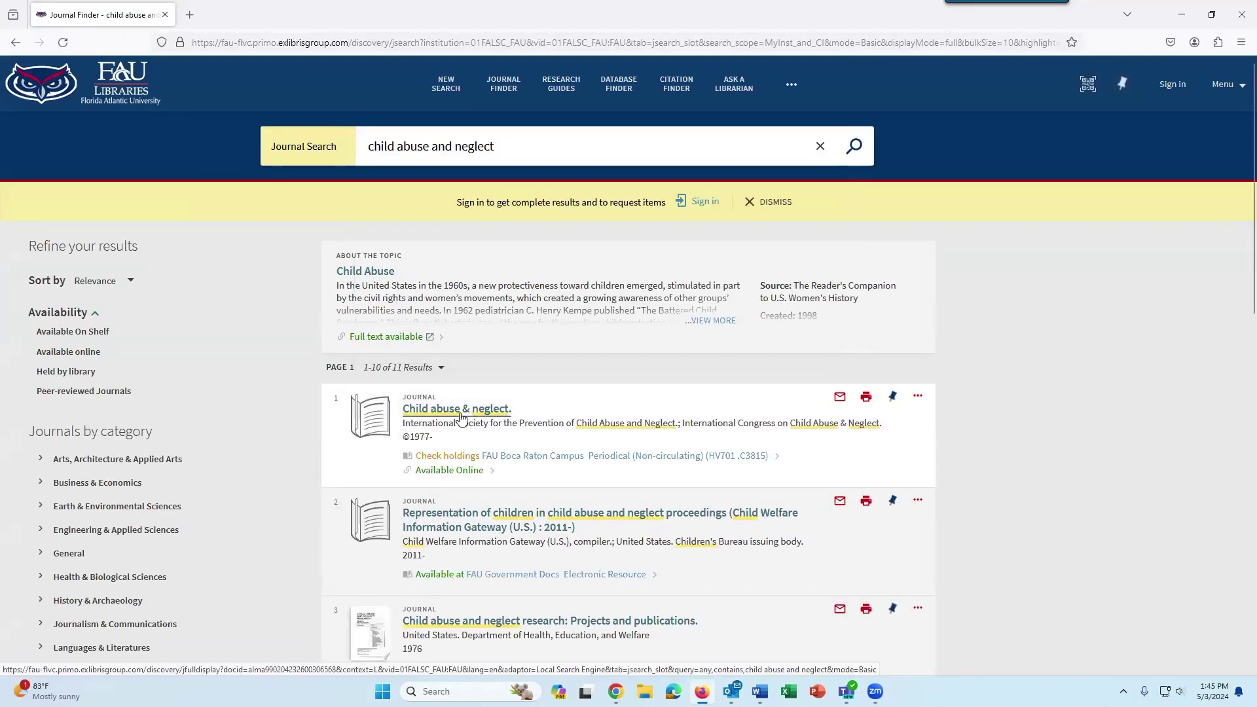
scroll(558, 439, "down", 3)
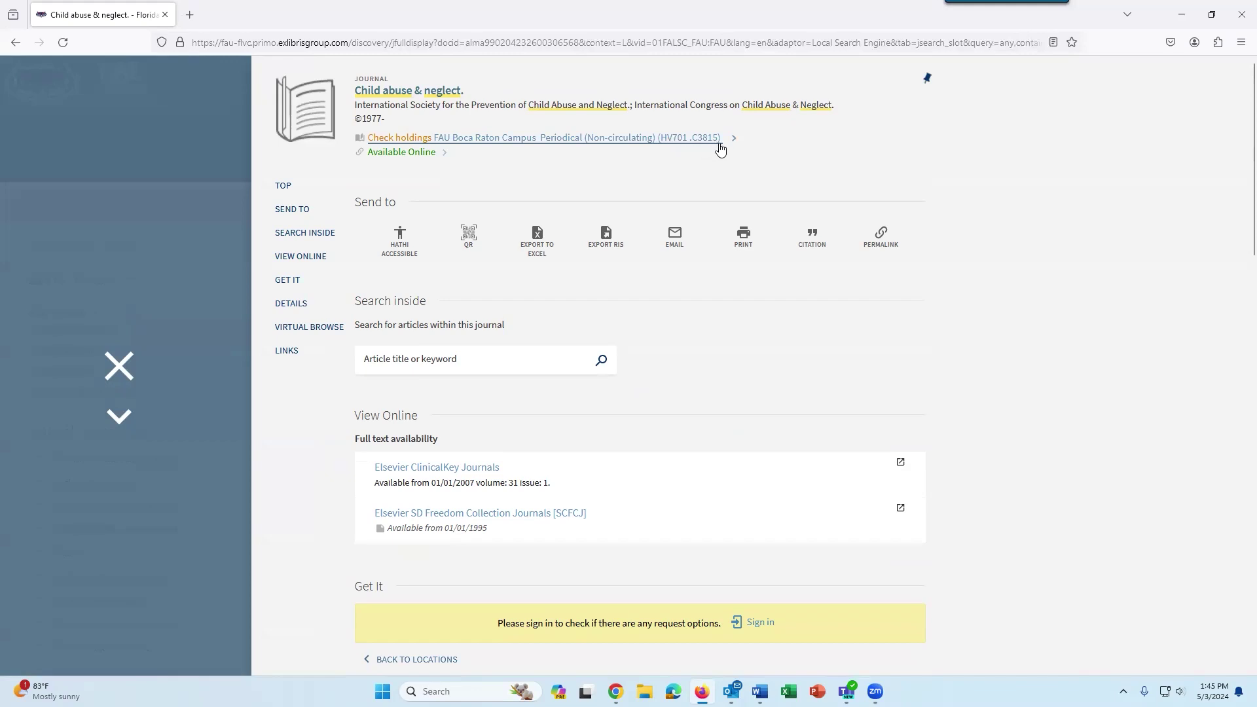
Review the print holdings years in the journal's Get It section, then scroll back up.
scroll(914, 182, "down", 5)
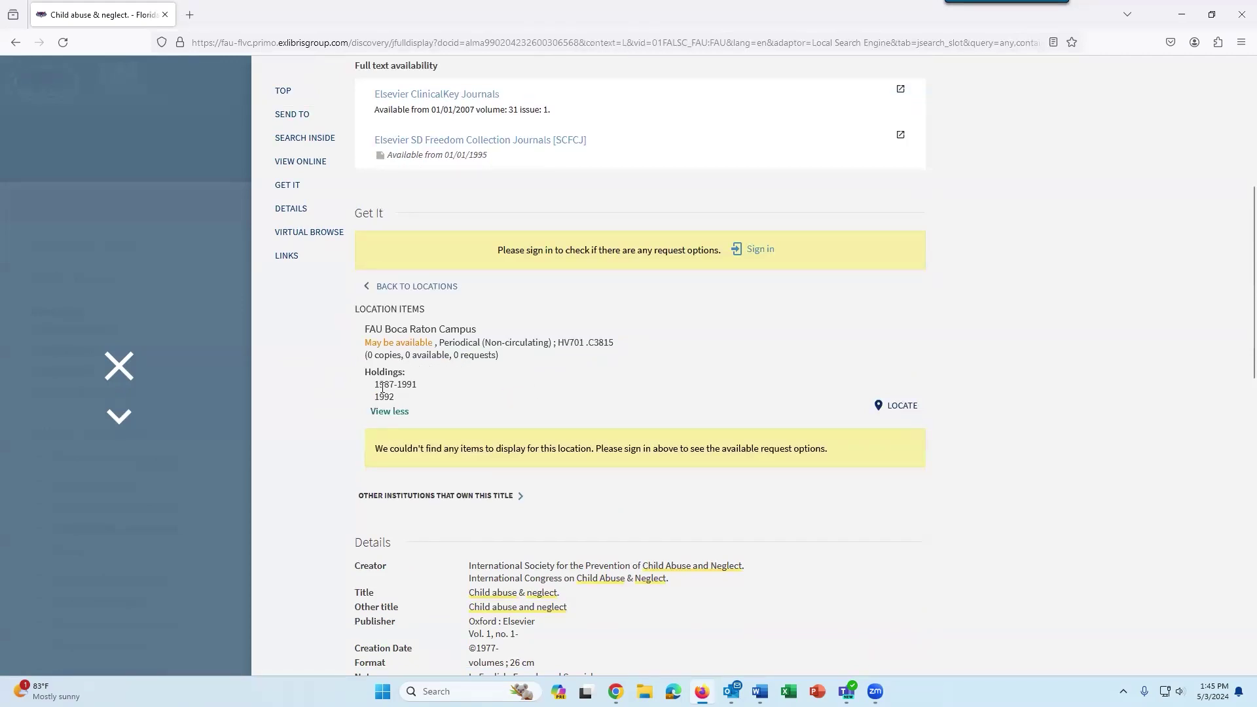
left_click_drag(375, 385, 392, 393)
left_click(467, 401)
scroll(996, 367, "up", 2)
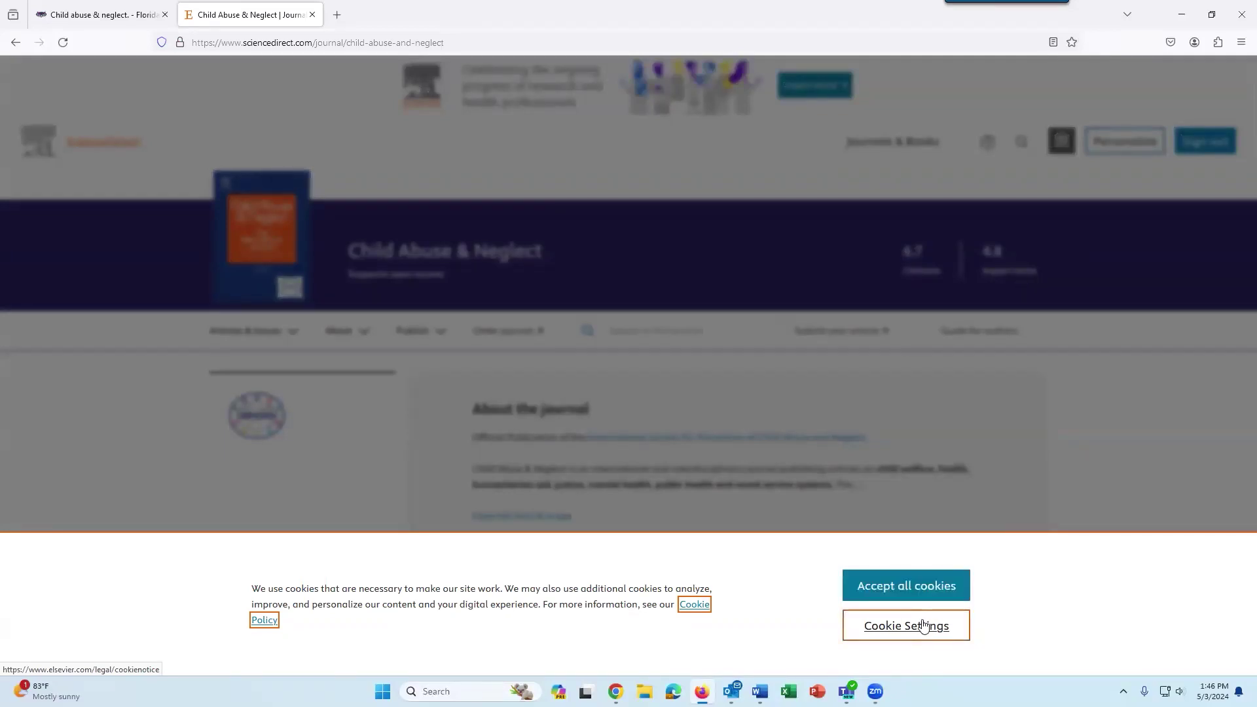
Accept ScienceDirect's cookies and show all issues of Child Abuse & Neglect.
left_click(906, 587)
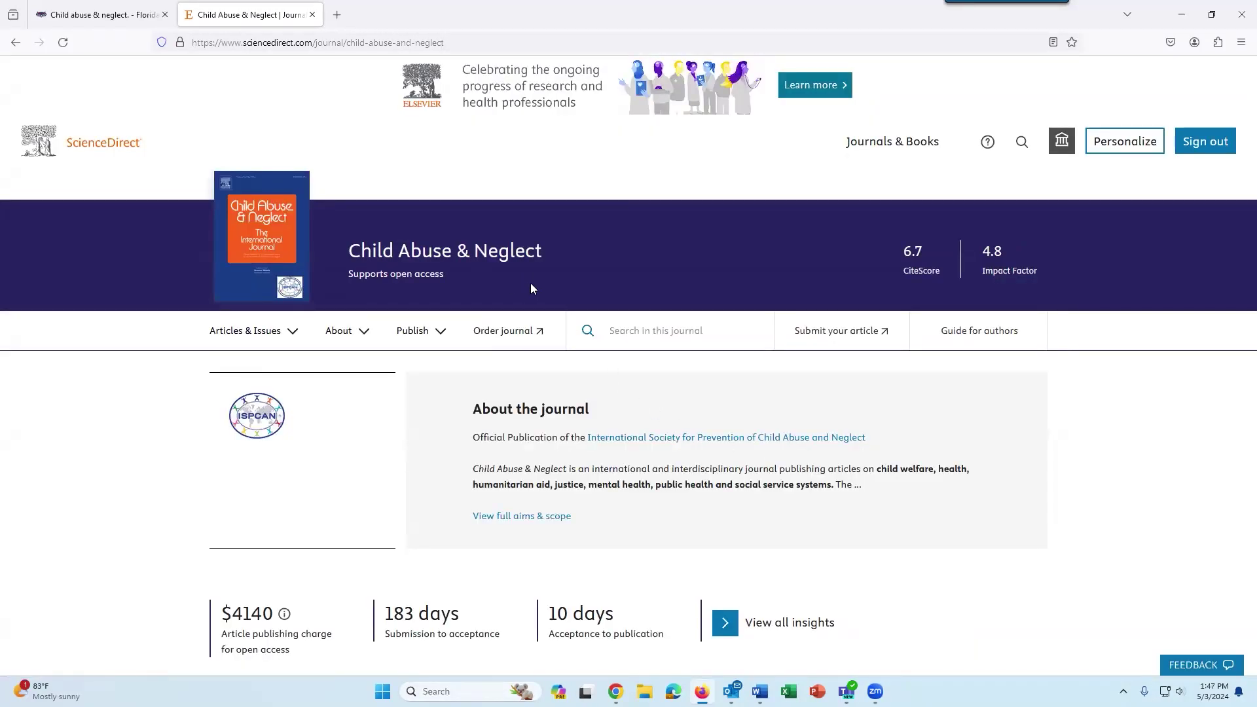
left_click(272, 332)
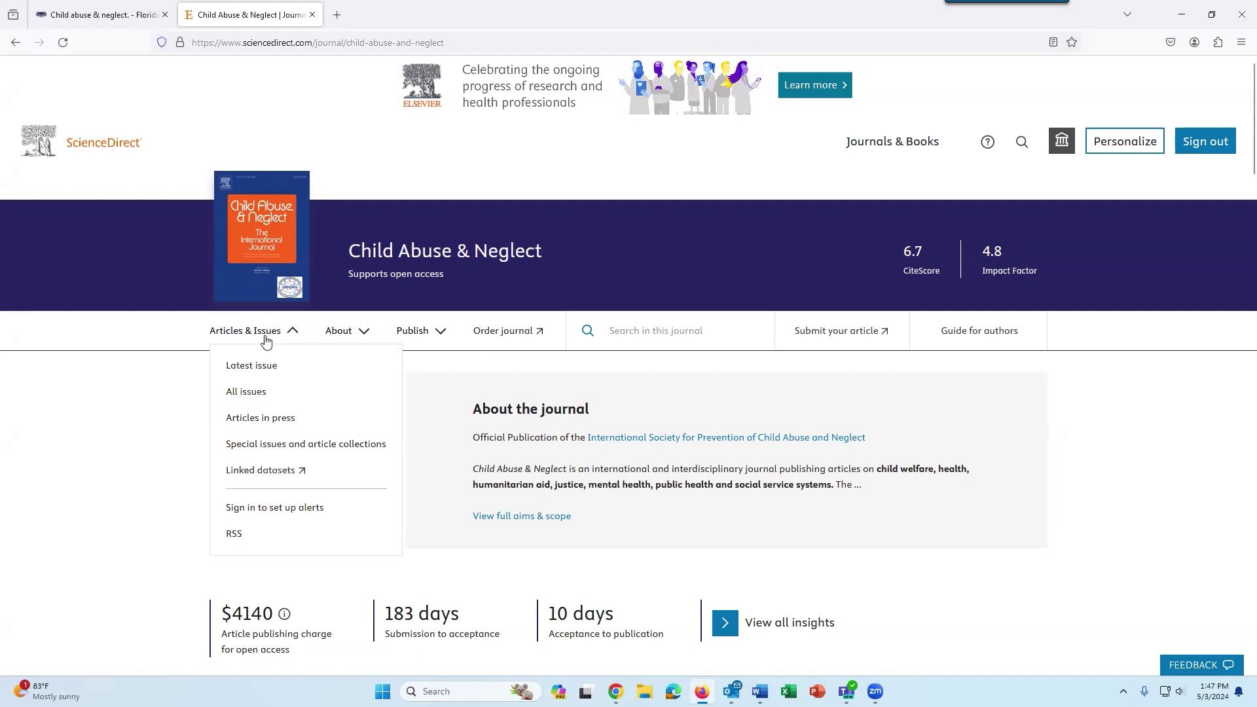
left_click(246, 391)
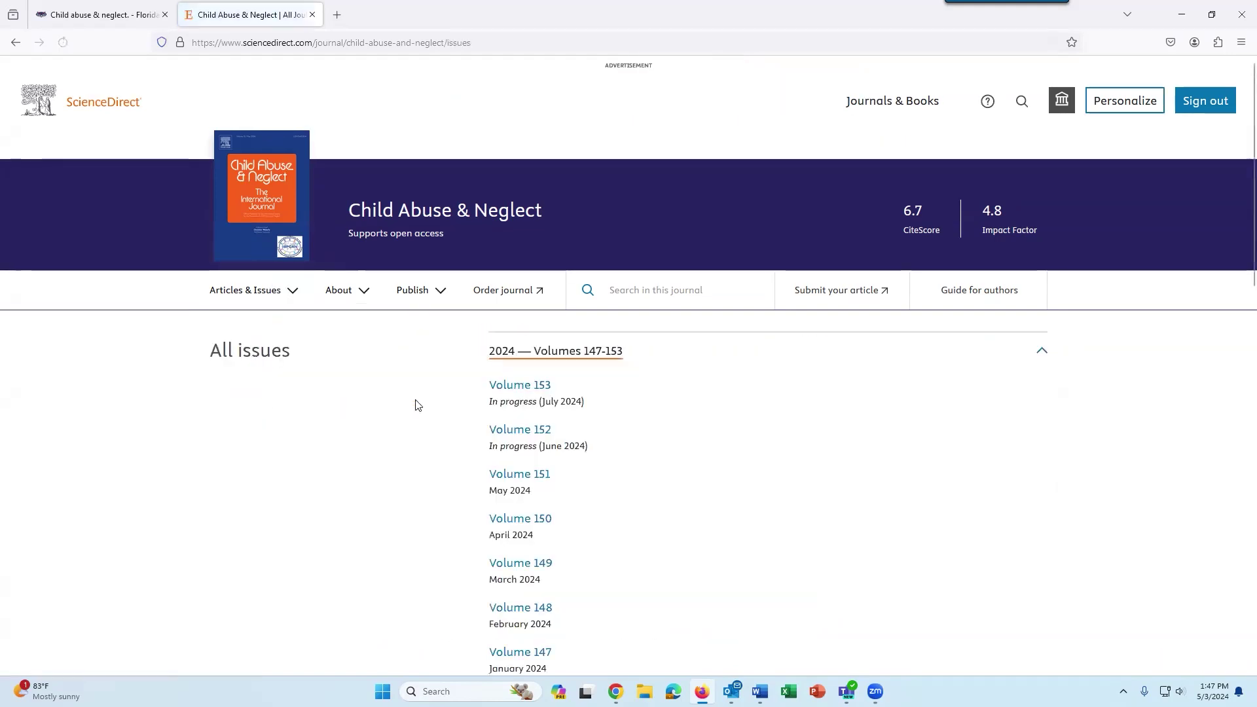
Expand the 2023 volumes and open the July 2023 Volume 141 issue's research articles.
scroll(590, 367, "down", 4)
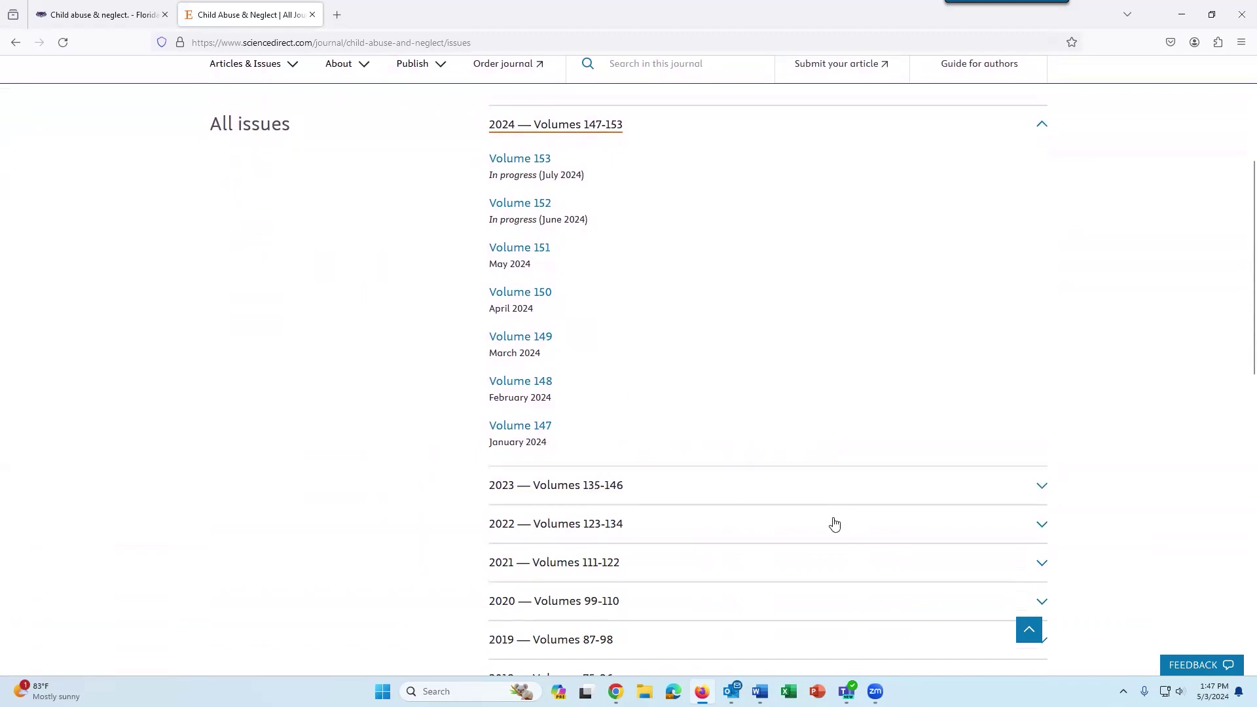
scroll(899, 461, "down", 3)
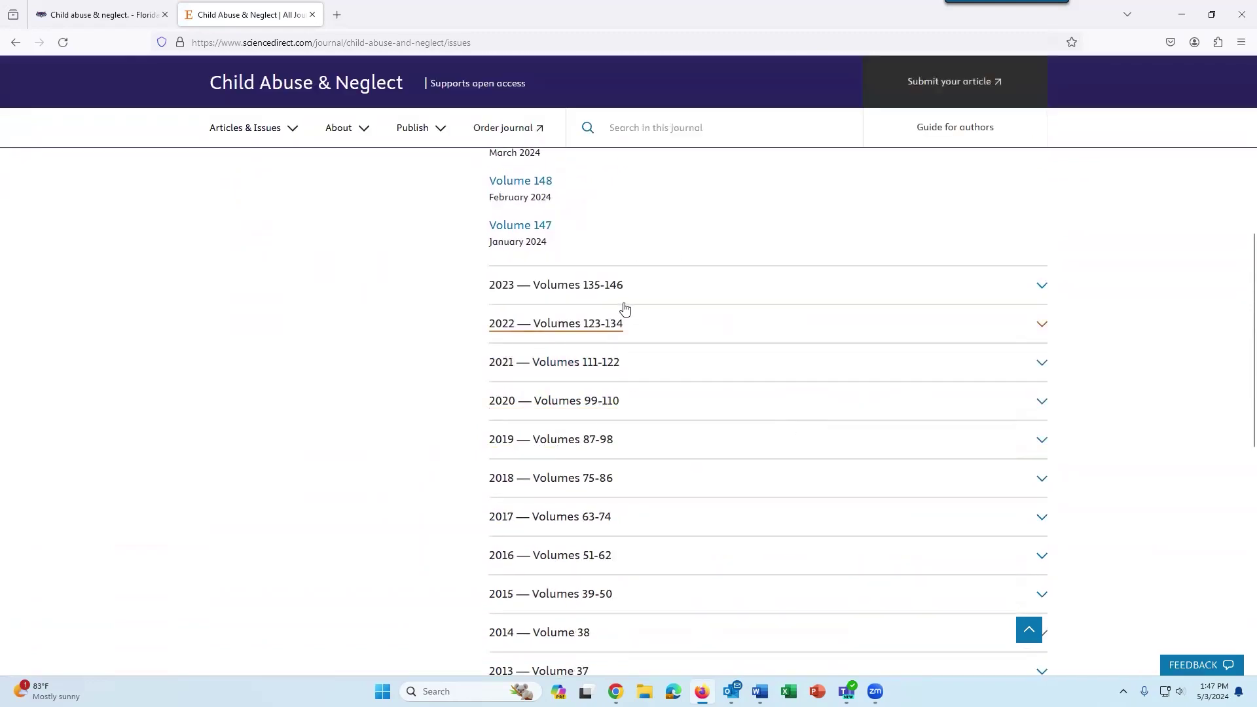
left_click(1032, 286)
scroll(1030, 284, "down", 5)
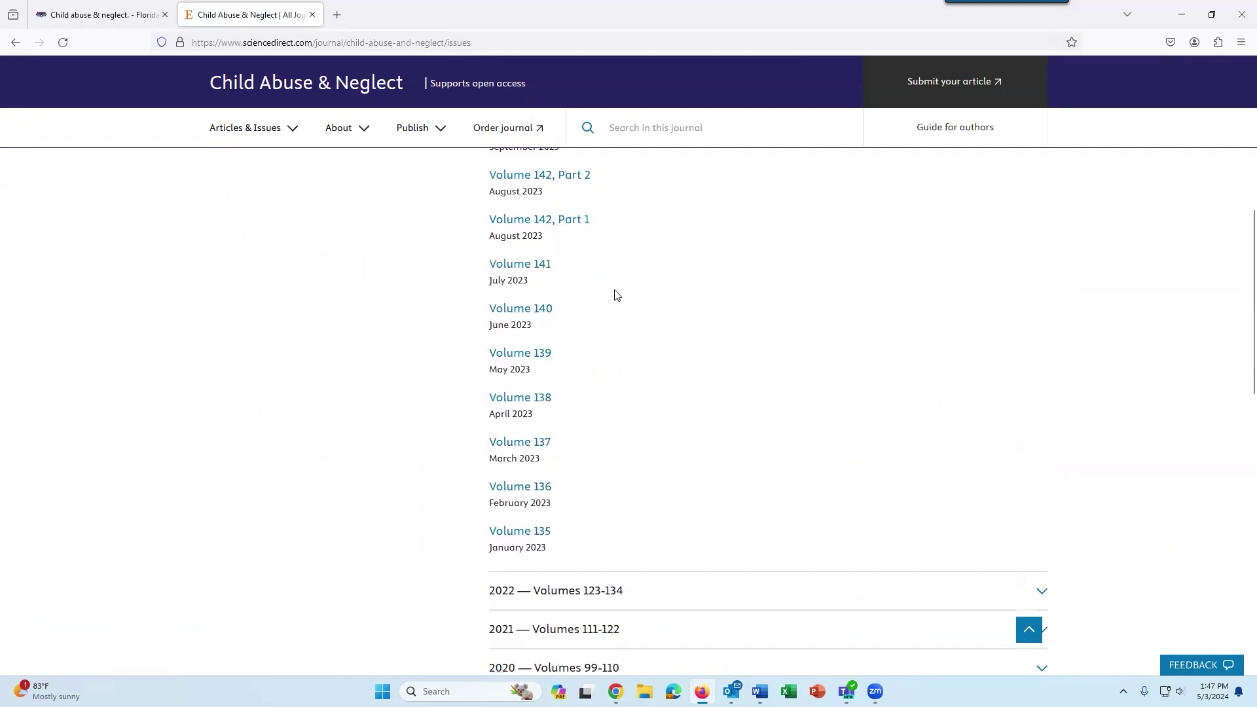
scroll(640, 290, "up", 2)
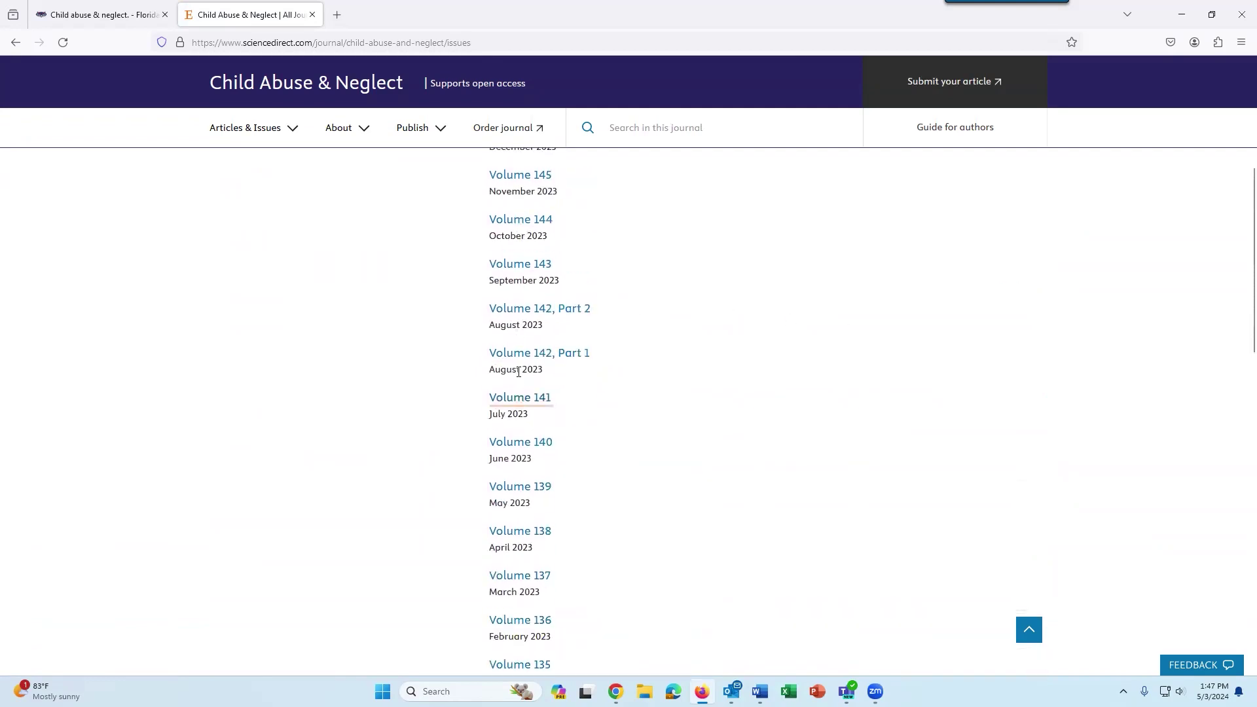
left_click(519, 400)
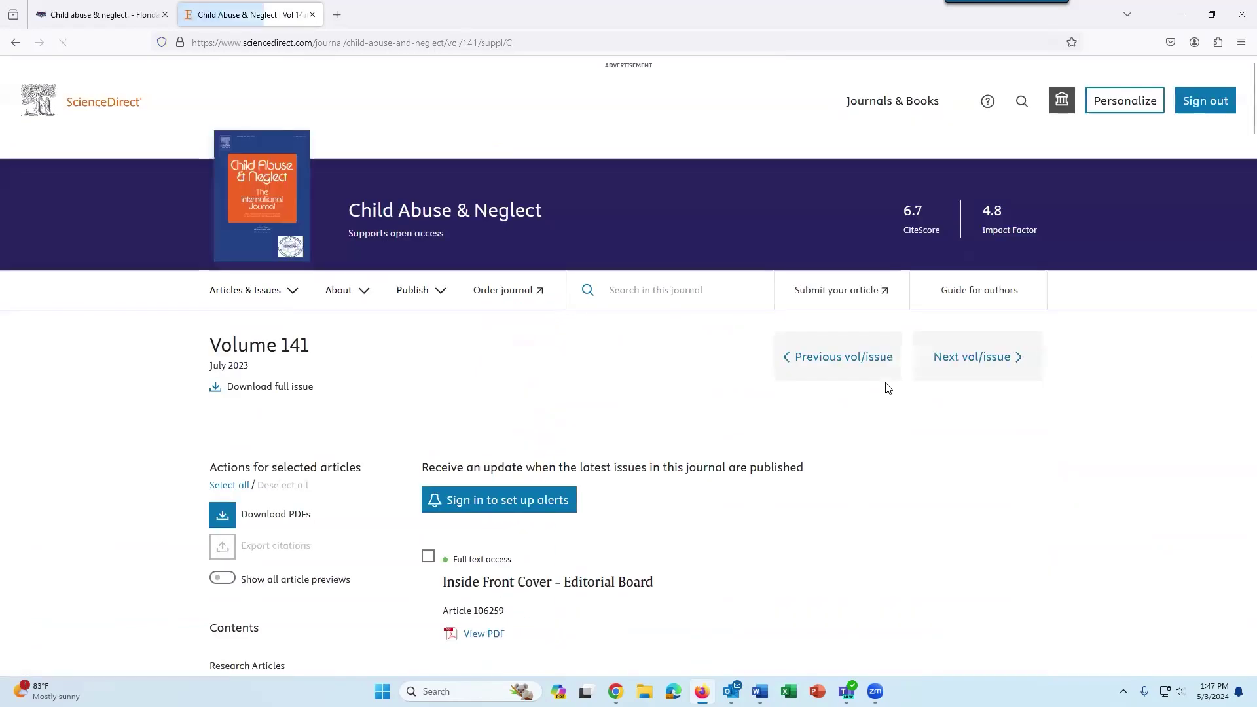
scroll(888, 387, "down", 5)
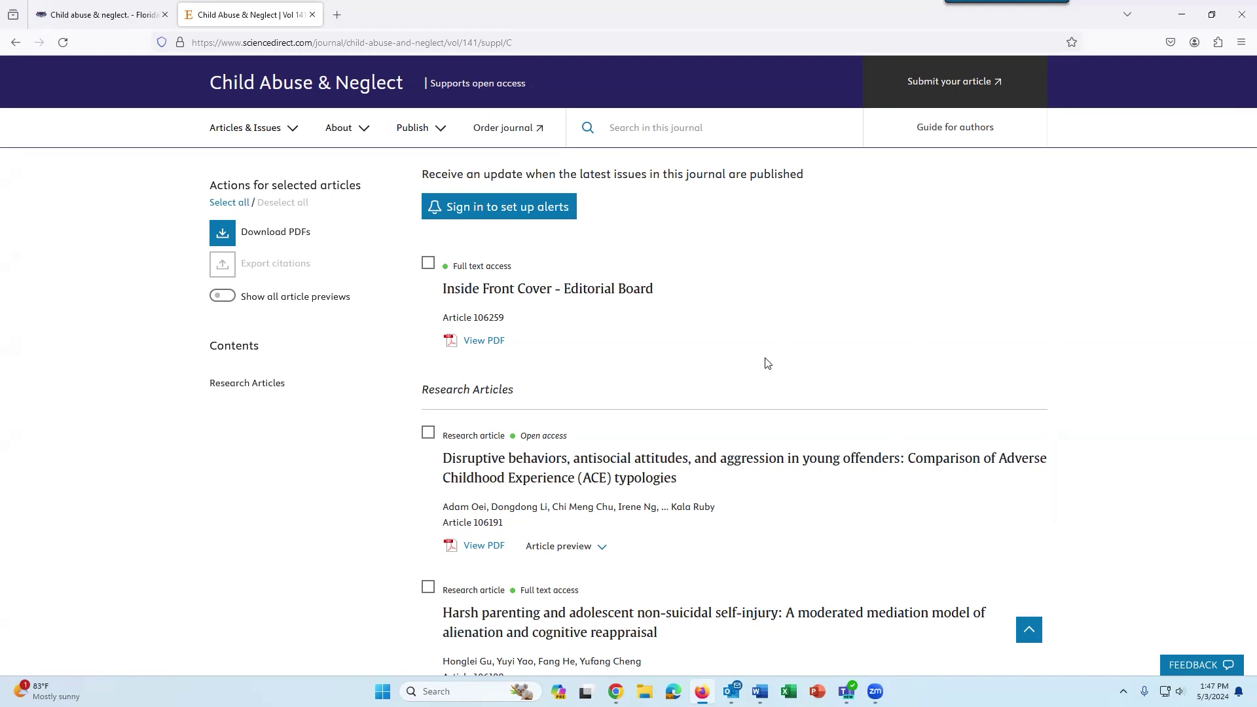
Close the ScienceDirect tab and the Primo full-record overlay.
left_click(310, 14)
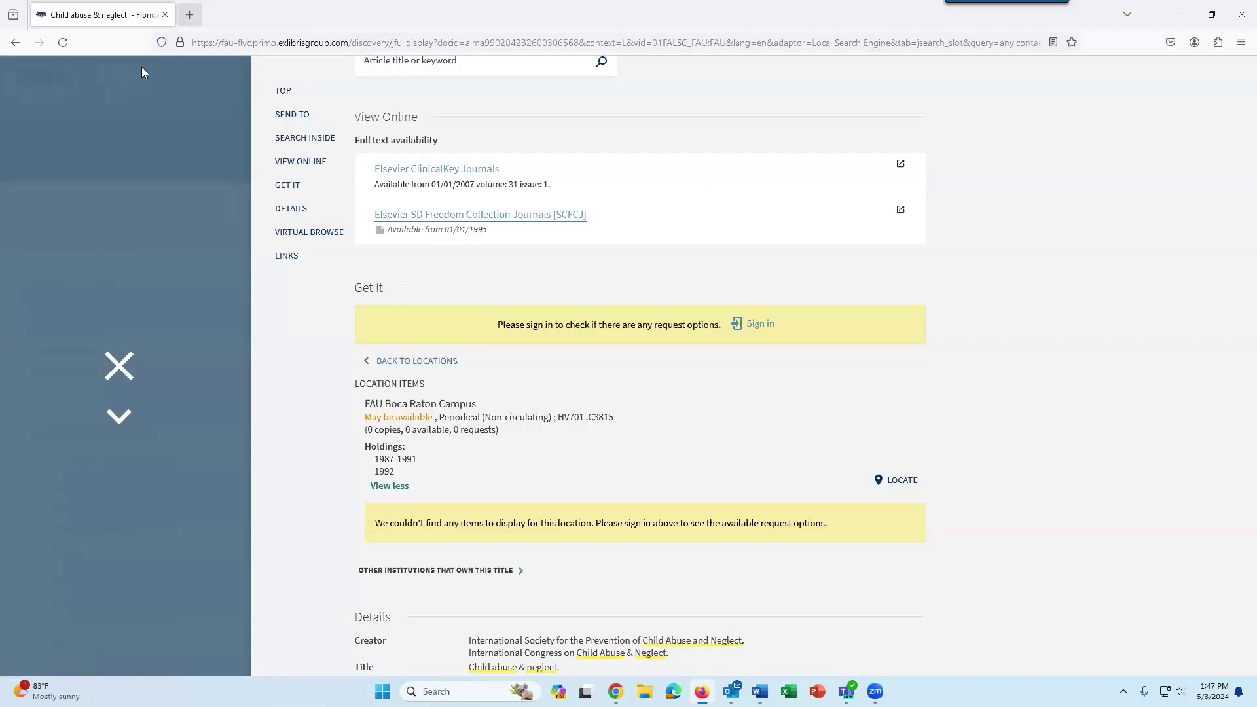
left_click(118, 366)
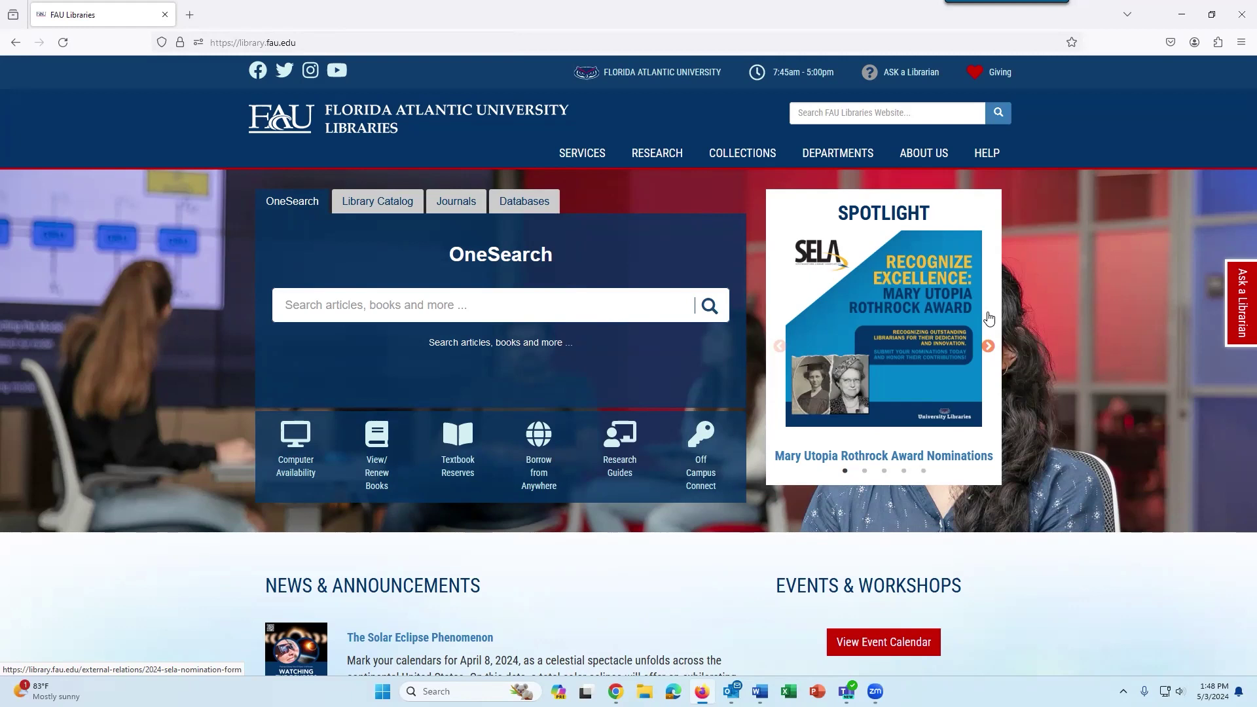
In Research Guides, search 'social work' via the 'soci' suggestion and open the Social Work guide.
left_click(614, 463)
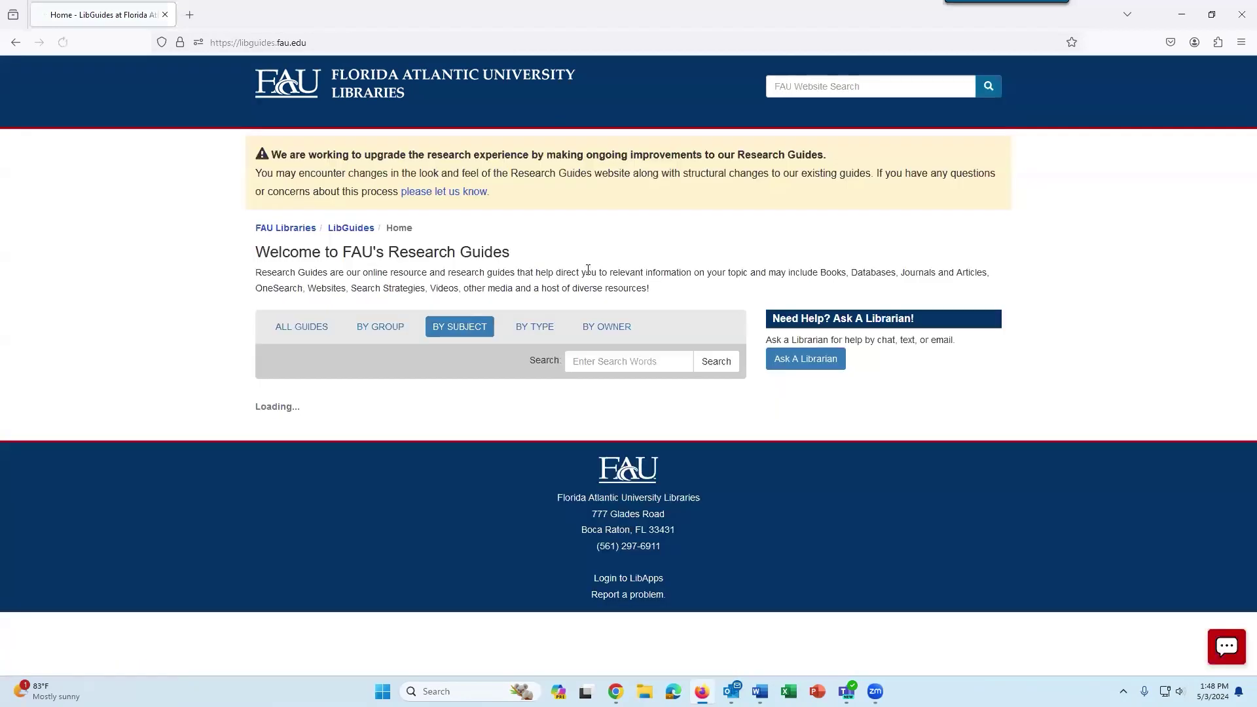
left_click(586, 367)
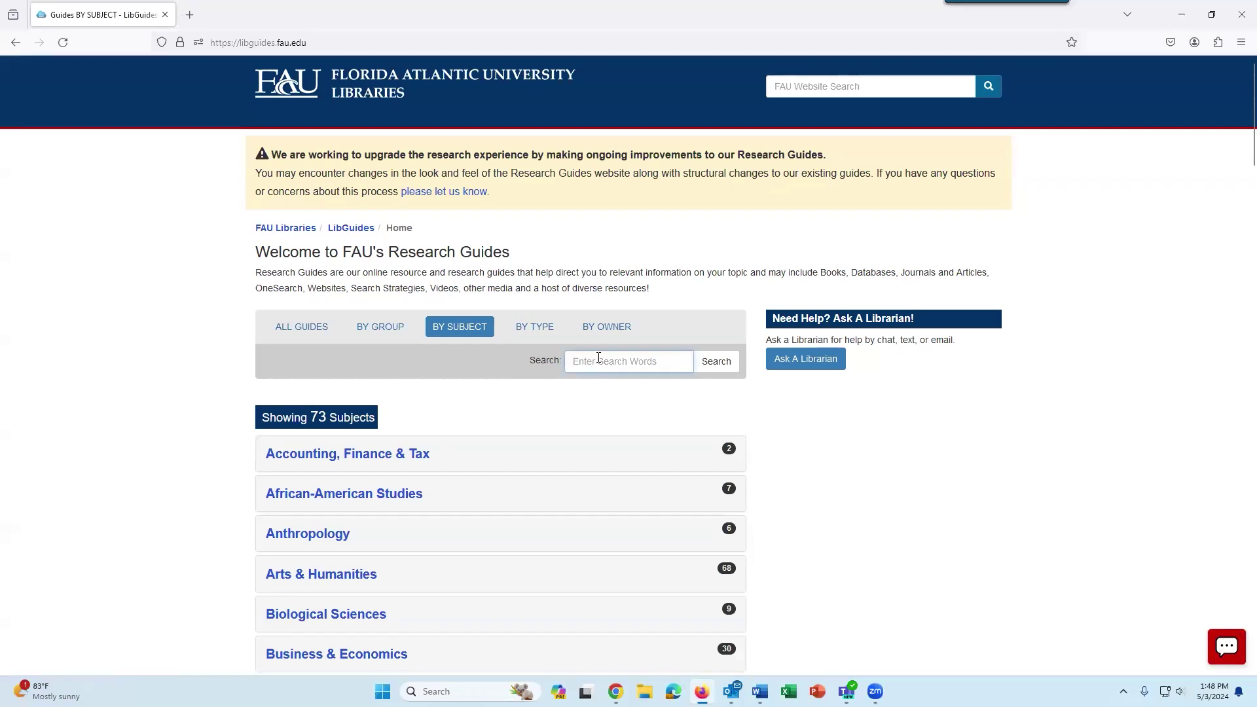
type("soci")
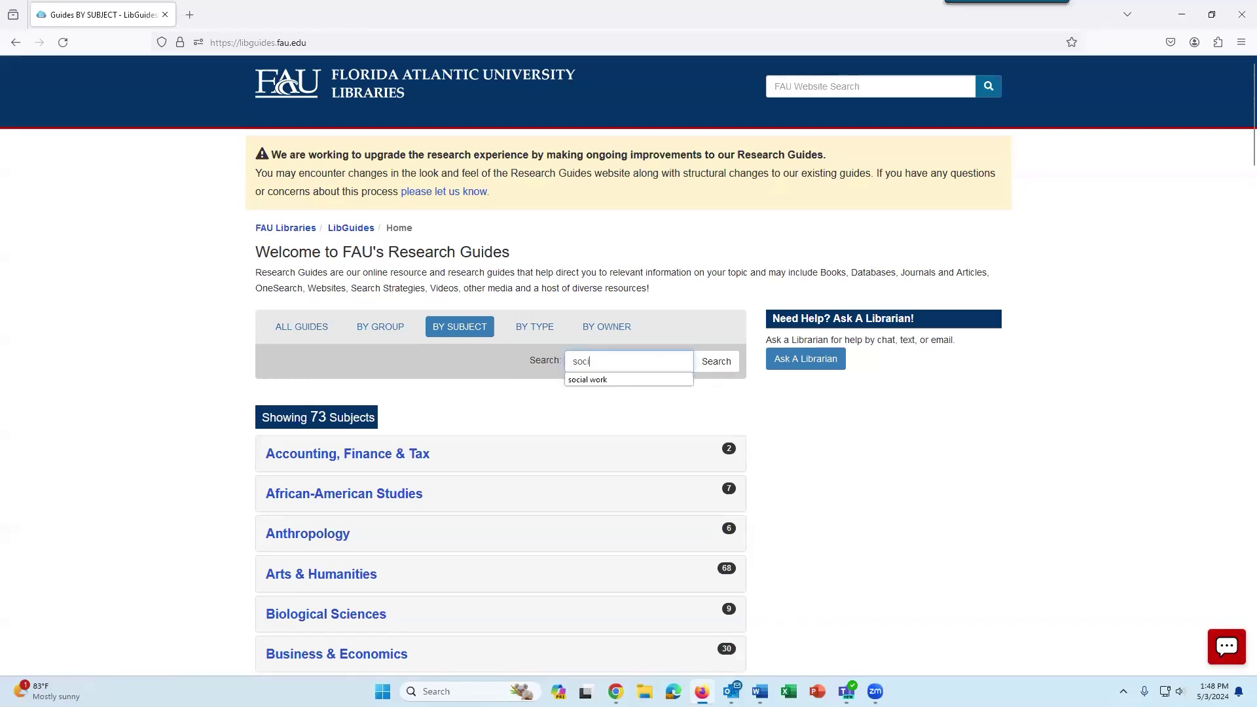
key("Down")
key("Return")
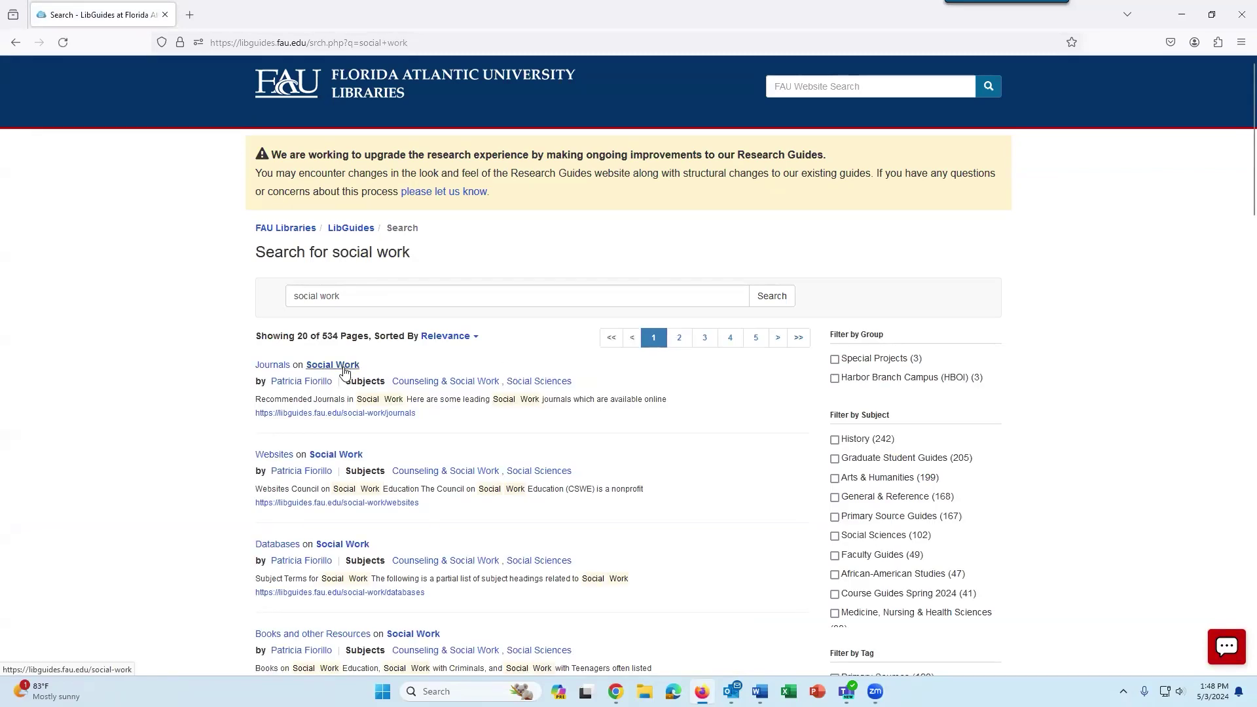
left_click(332, 365)
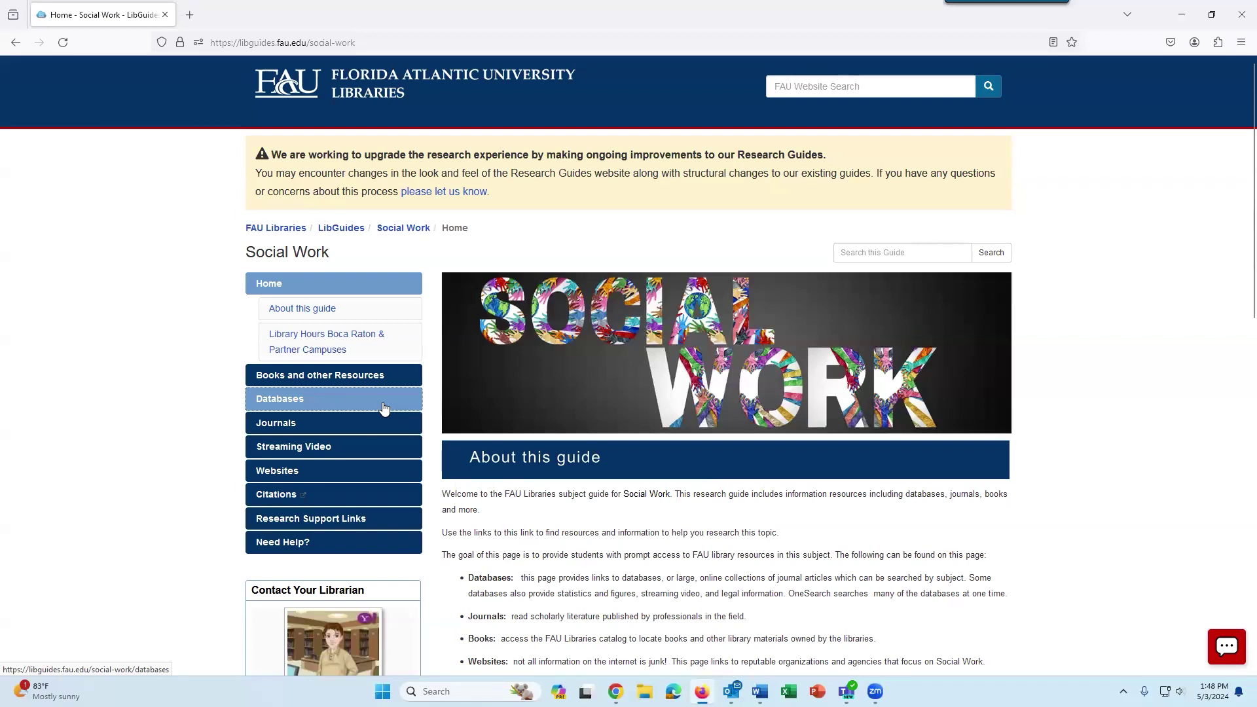
Open the guide's Databases page and launch SocINDEX with Full Text.
left_click(384, 408)
scroll(1070, 424, "down", 2)
scroll(1069, 424, "down", 1)
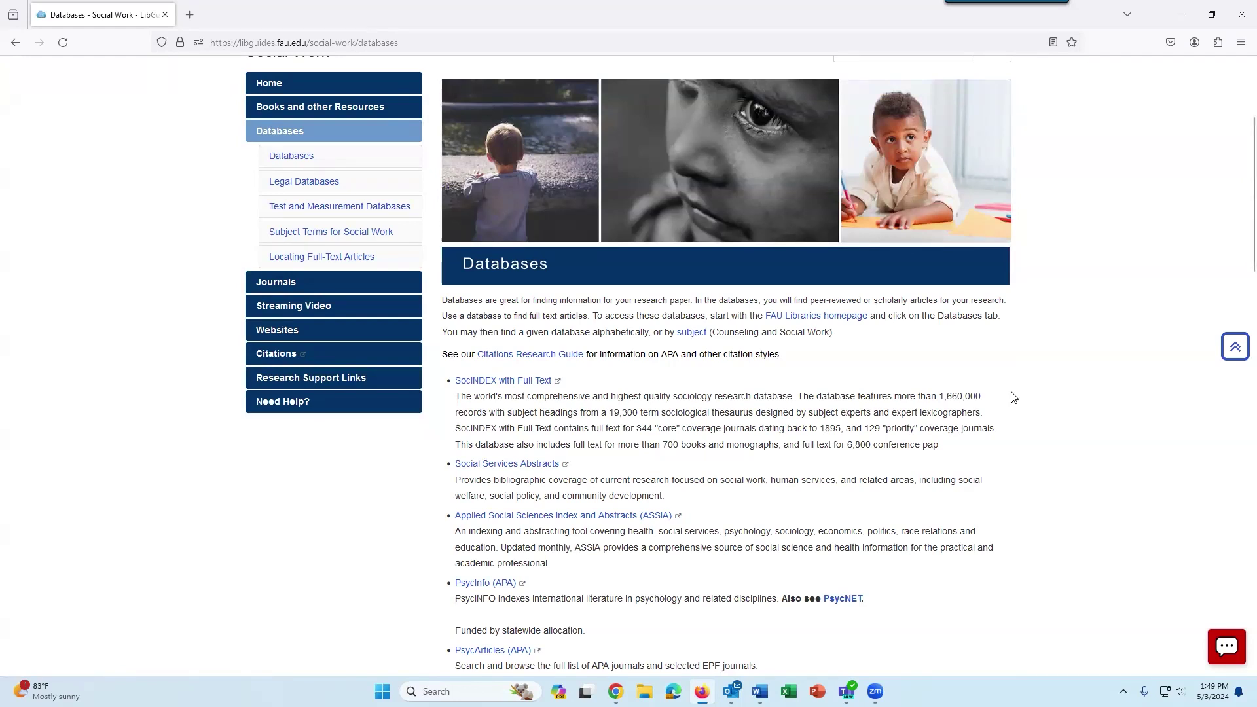
left_click(485, 385)
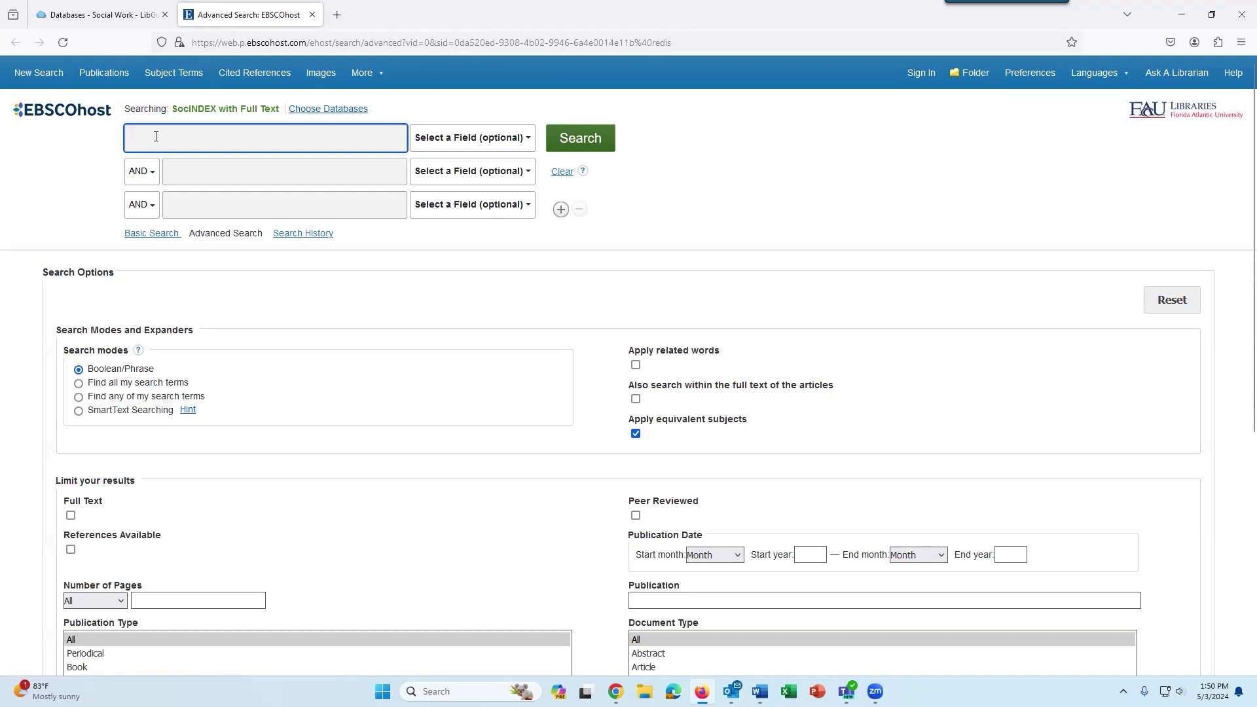
Type 'elder', accept the 'elderly or aged or older or elder or geriatric…' suggestion, and highlight 'or'.
type("elder")
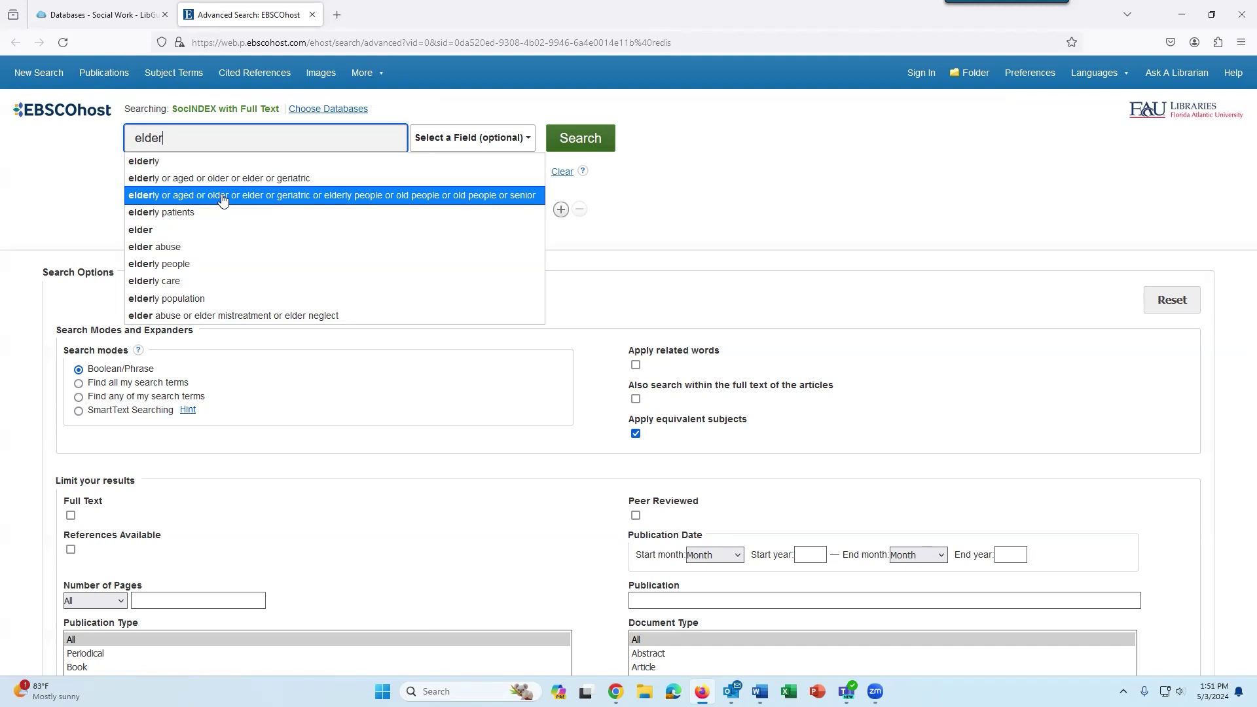
left_click(222, 199)
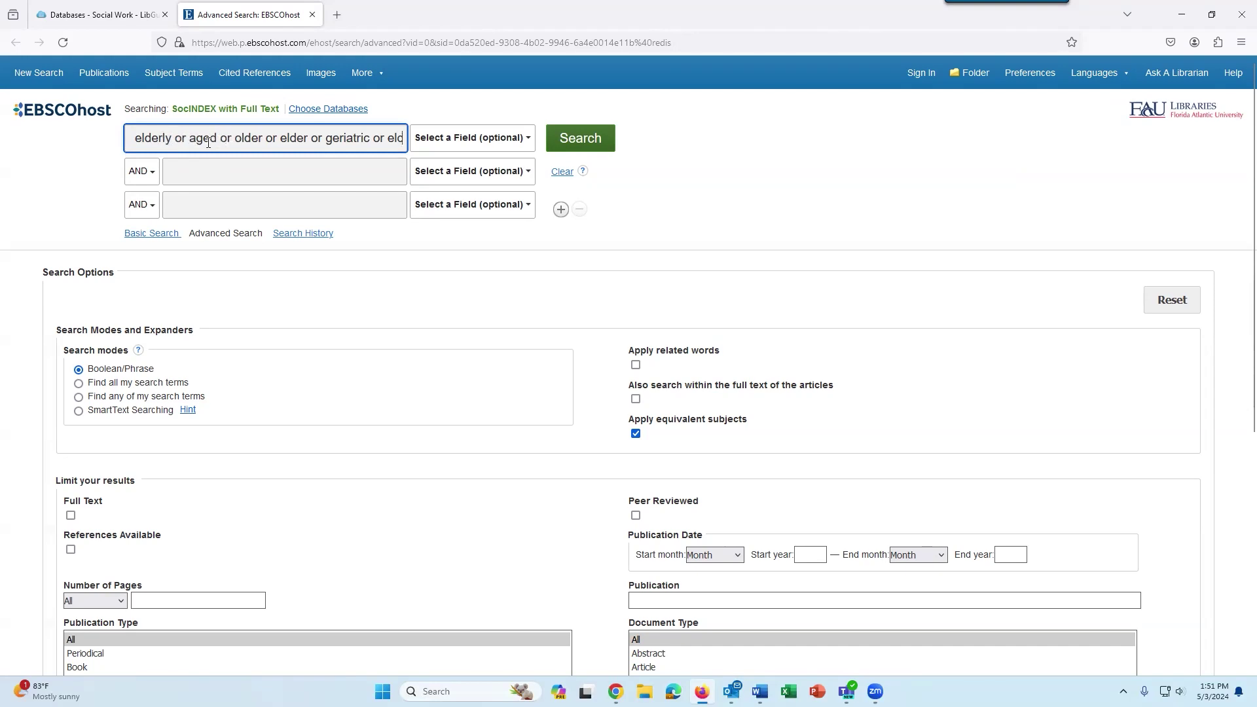
left_click_drag(188, 140, 174, 140)
Fill the second row with 'abuse or neglect or maltreatment or mistreatment' from the 'abuse' autocomplete.
left_click(350, 168)
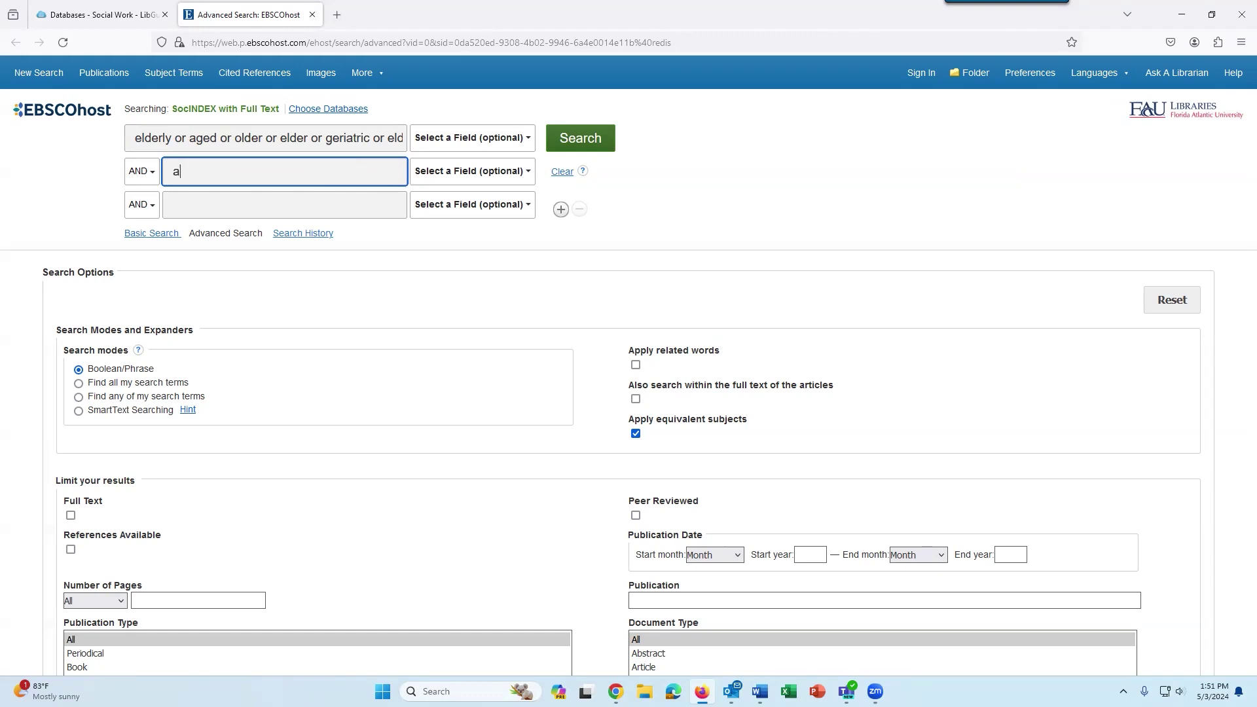
type("abuse")
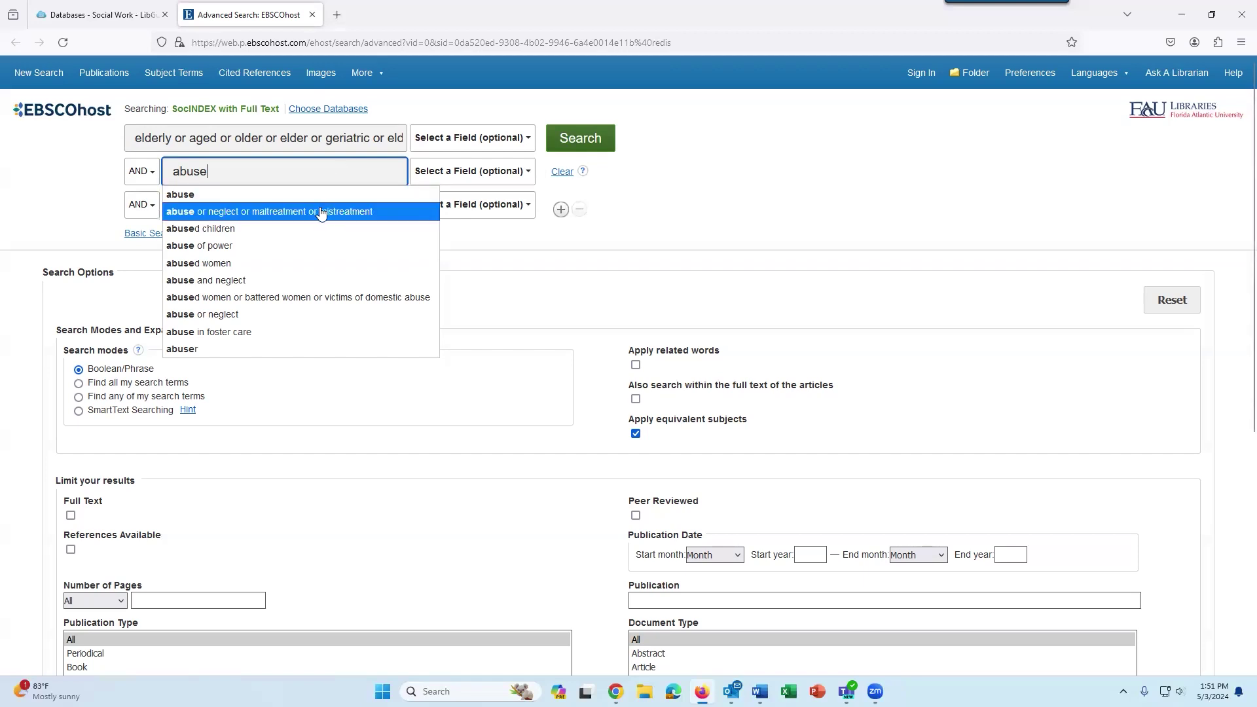
left_click(391, 211)
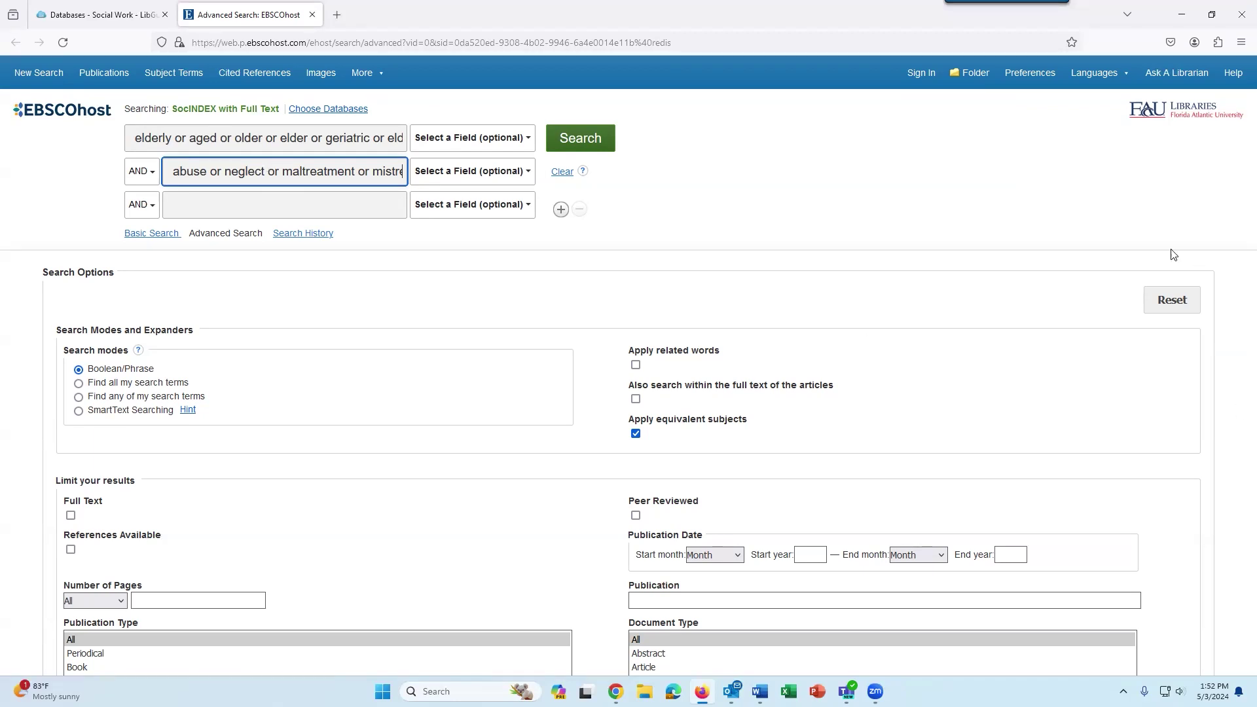
Run the elderly AND abuse search, limited to Peer Reviewed Academic Journals (10,834 results).
left_click(575, 140)
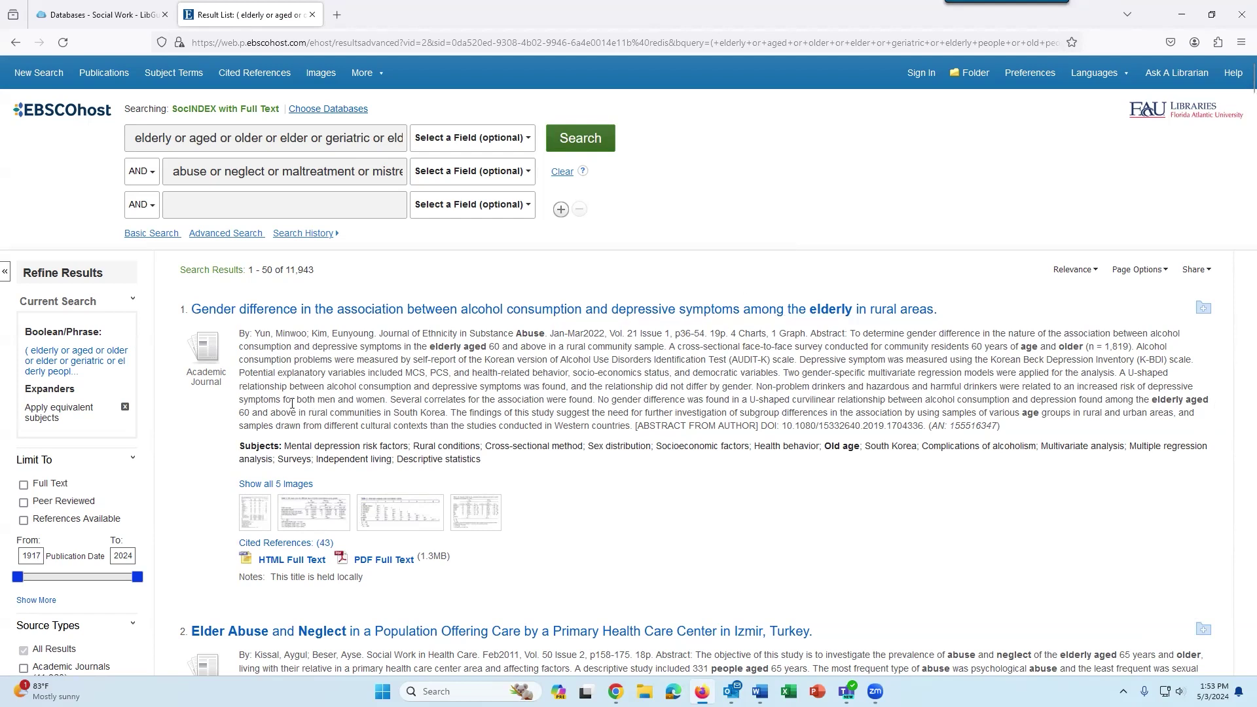
scroll(220, 337, "down", 2)
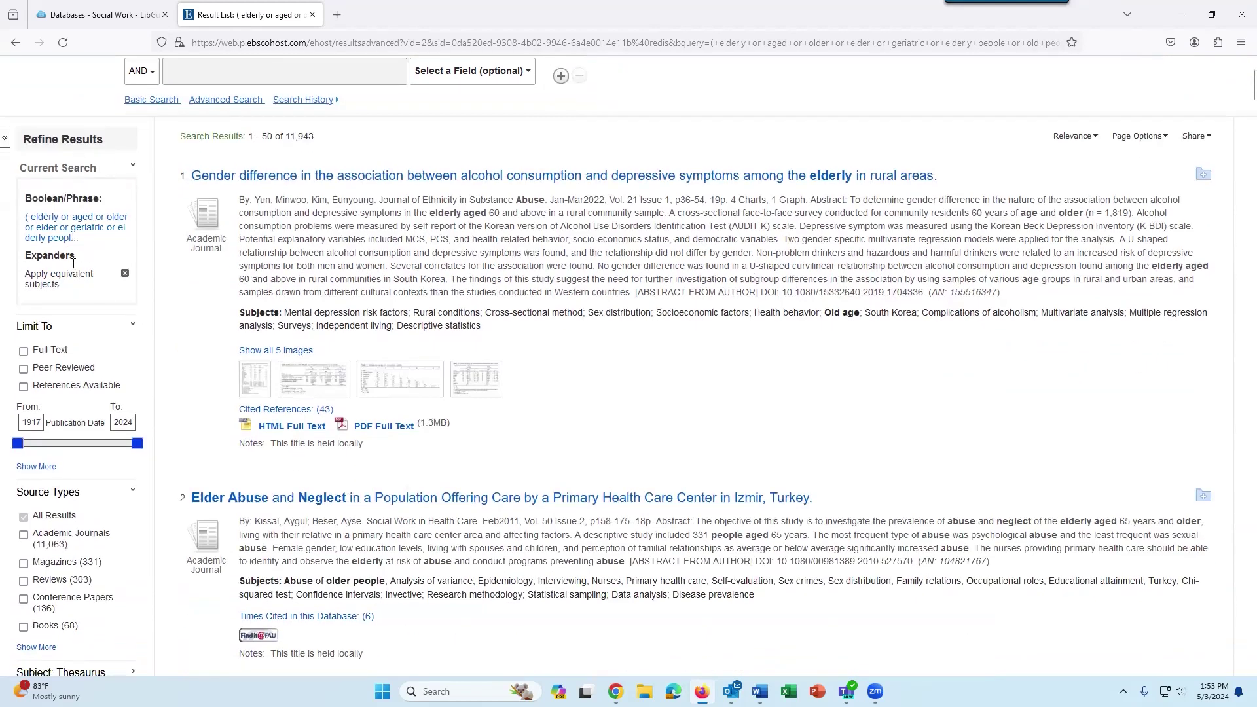
left_click(24, 370)
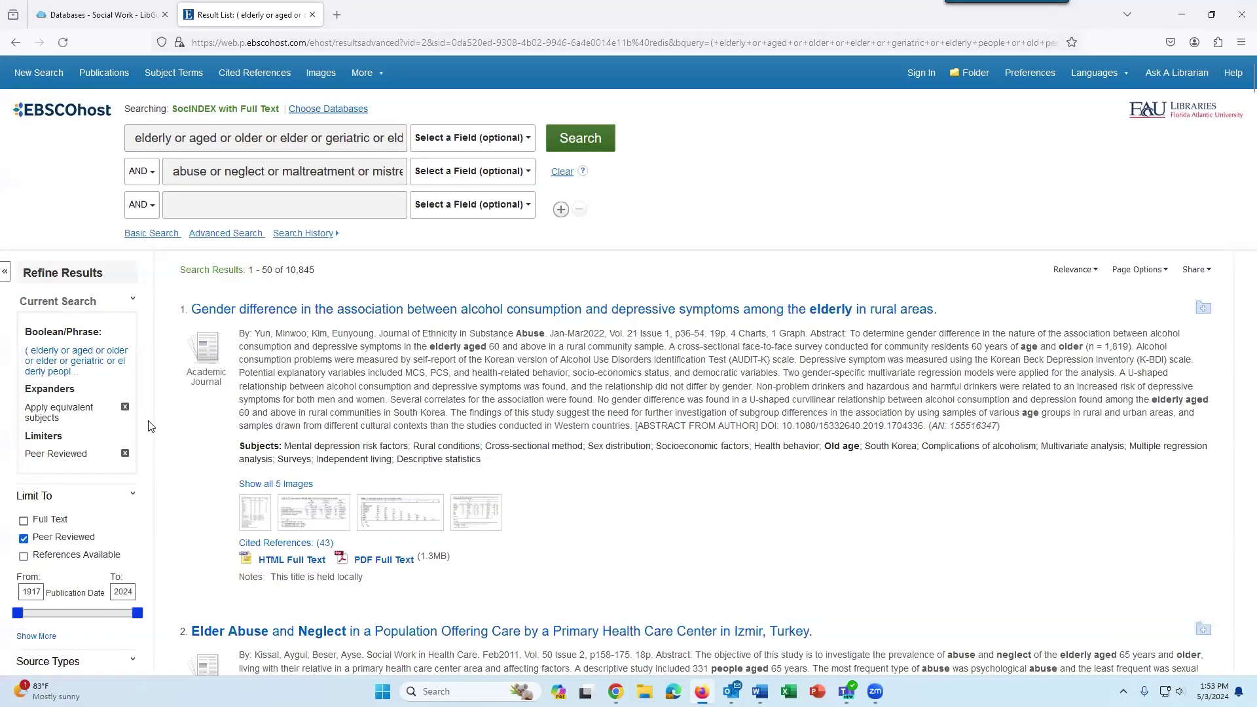
scroll(149, 429, "down", 1)
scroll(40, 495, "down", 2)
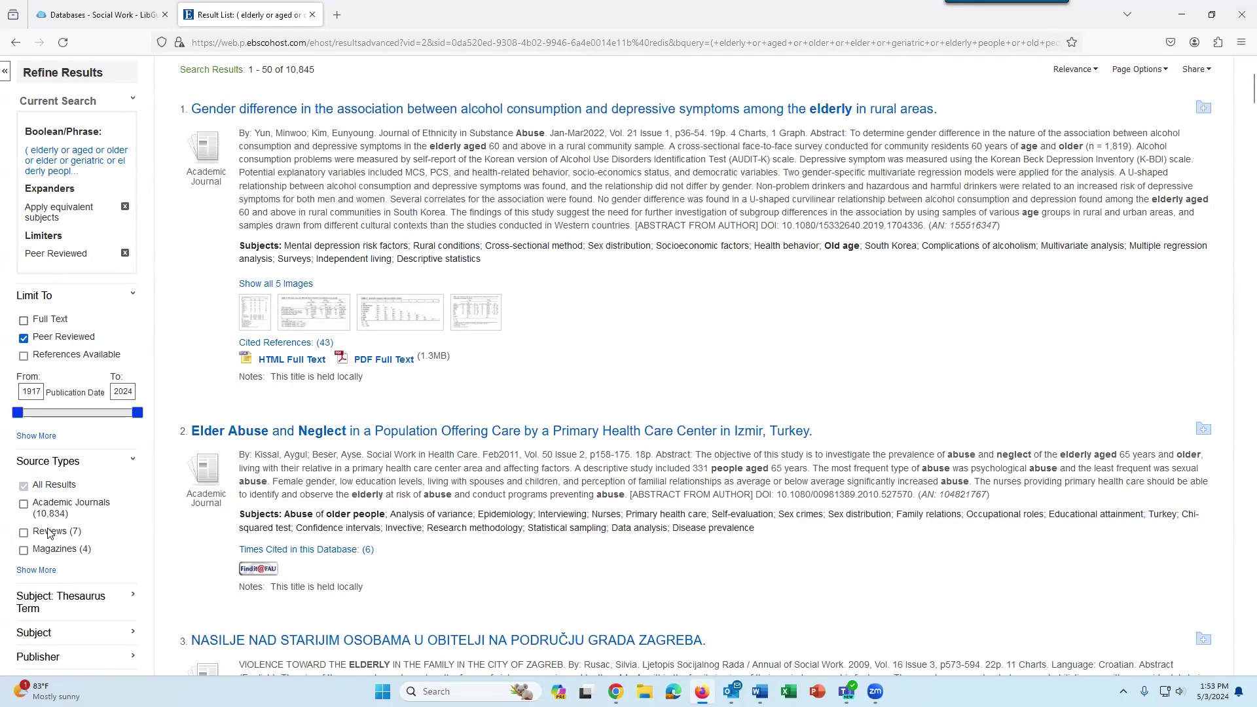
left_click(23, 504)
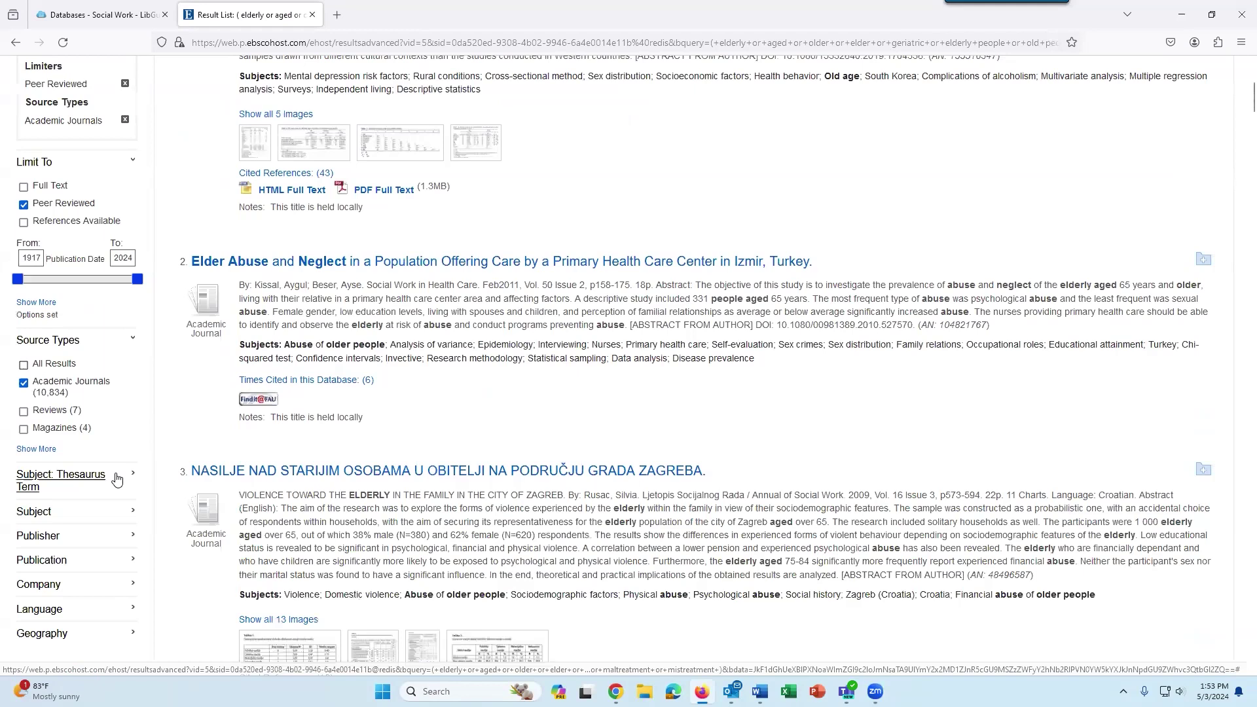
scroll(117, 480, "up", 4)
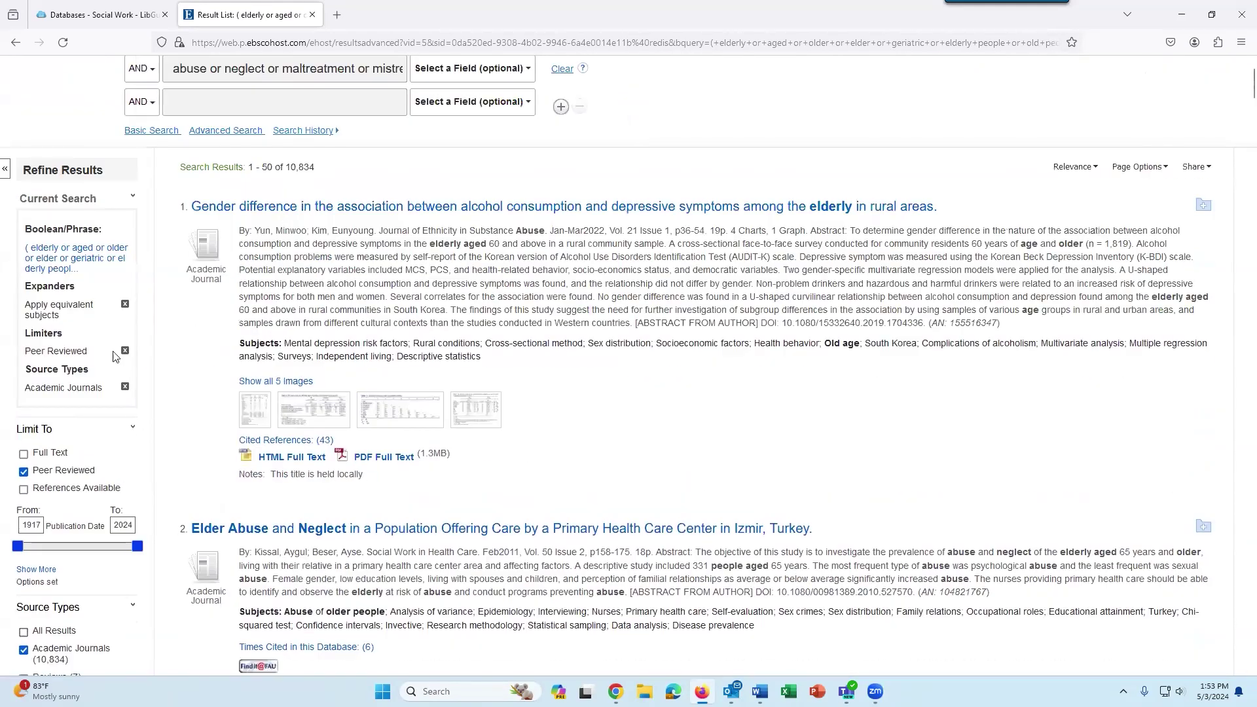
Apply a 2019 to 2024 publication date limiter, leaving 2,312 results.
double_click(32, 527)
type("2019")
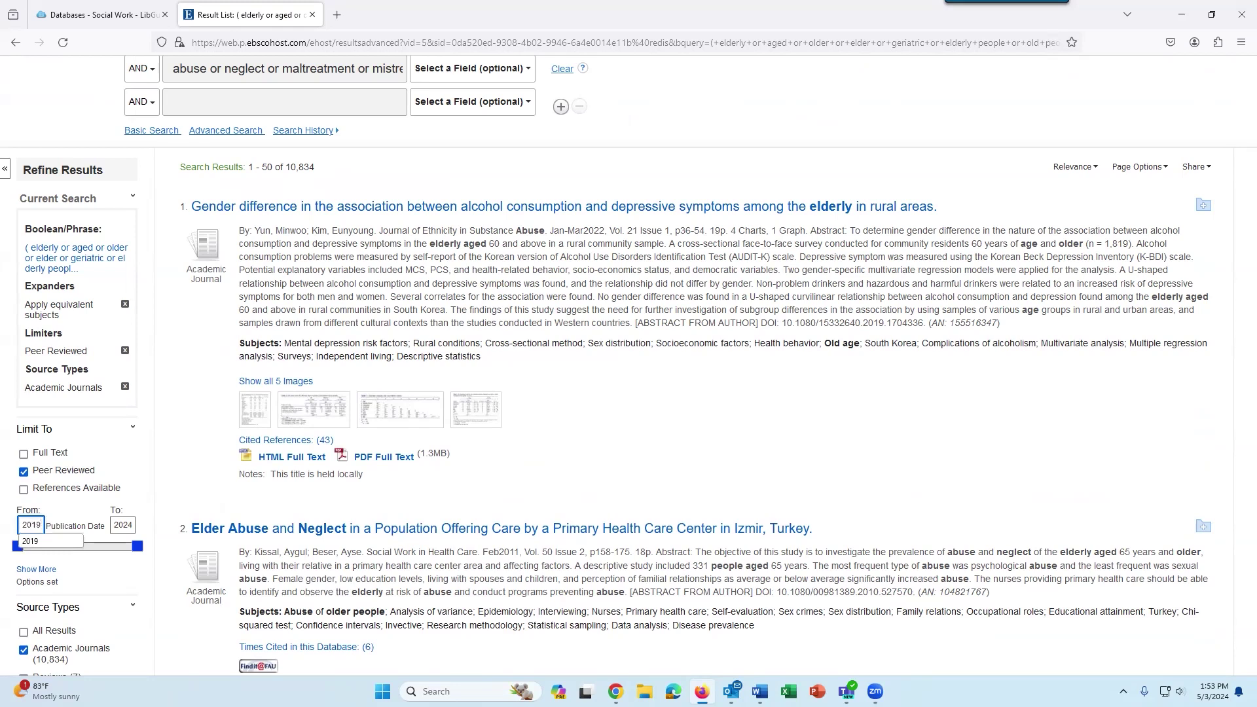
left_click(57, 541)
scroll(100, 556, "down", 3)
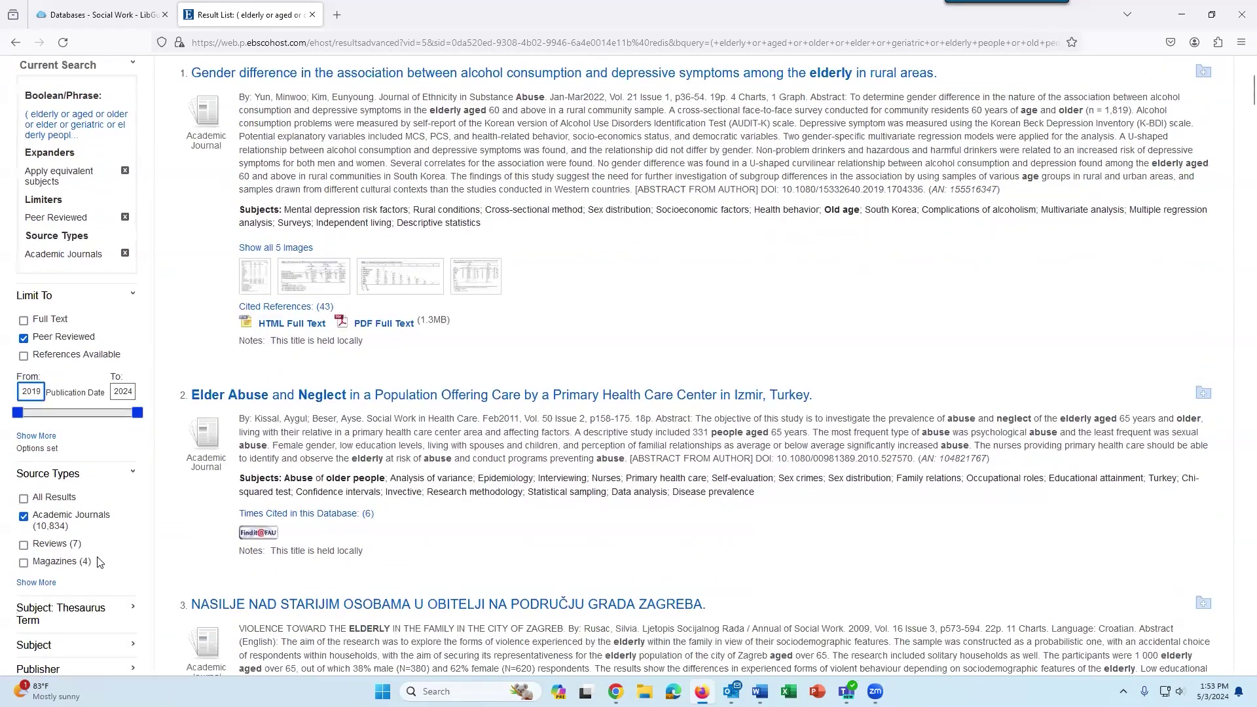
key("Return")
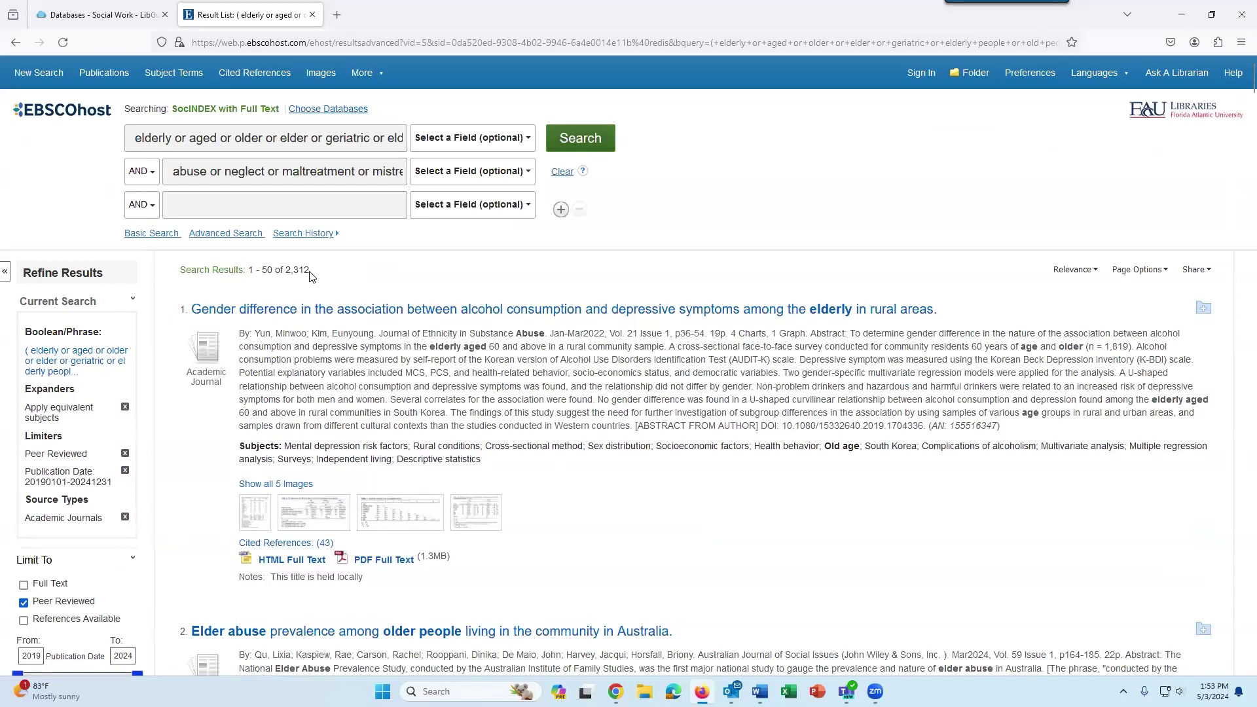
left_click_drag(312, 275, 283, 274)
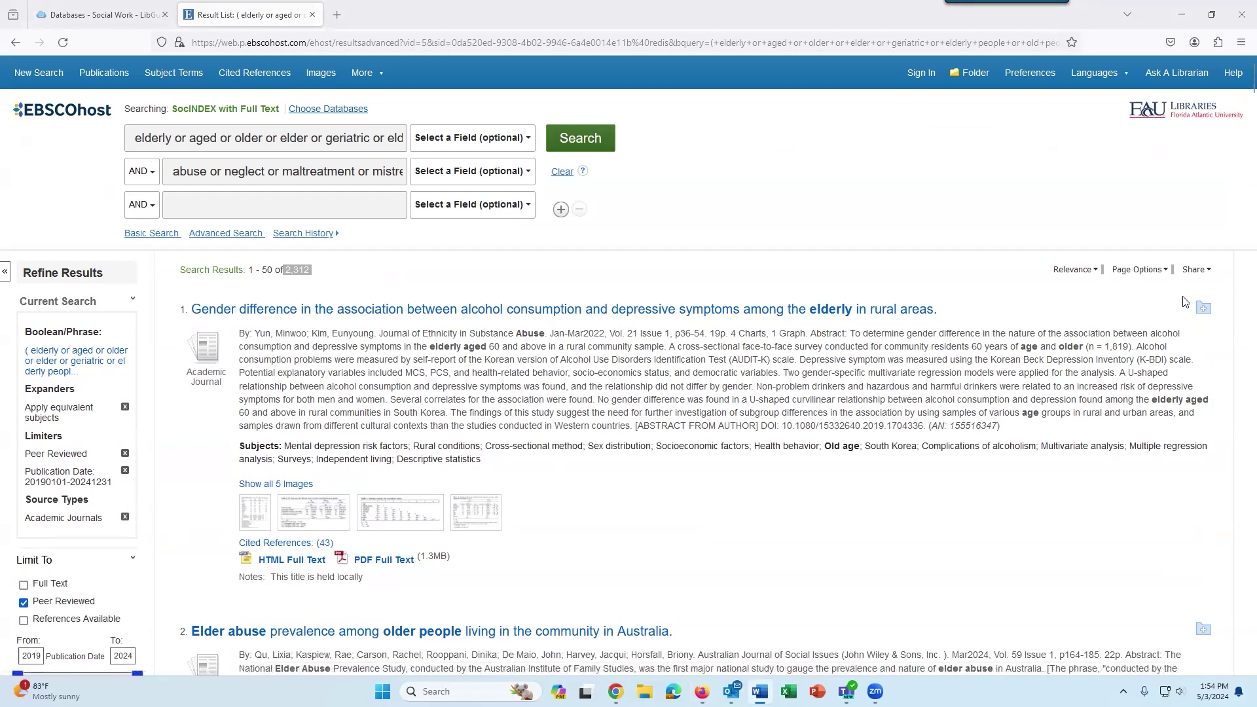
scroll(1175, 314, "down", 1)
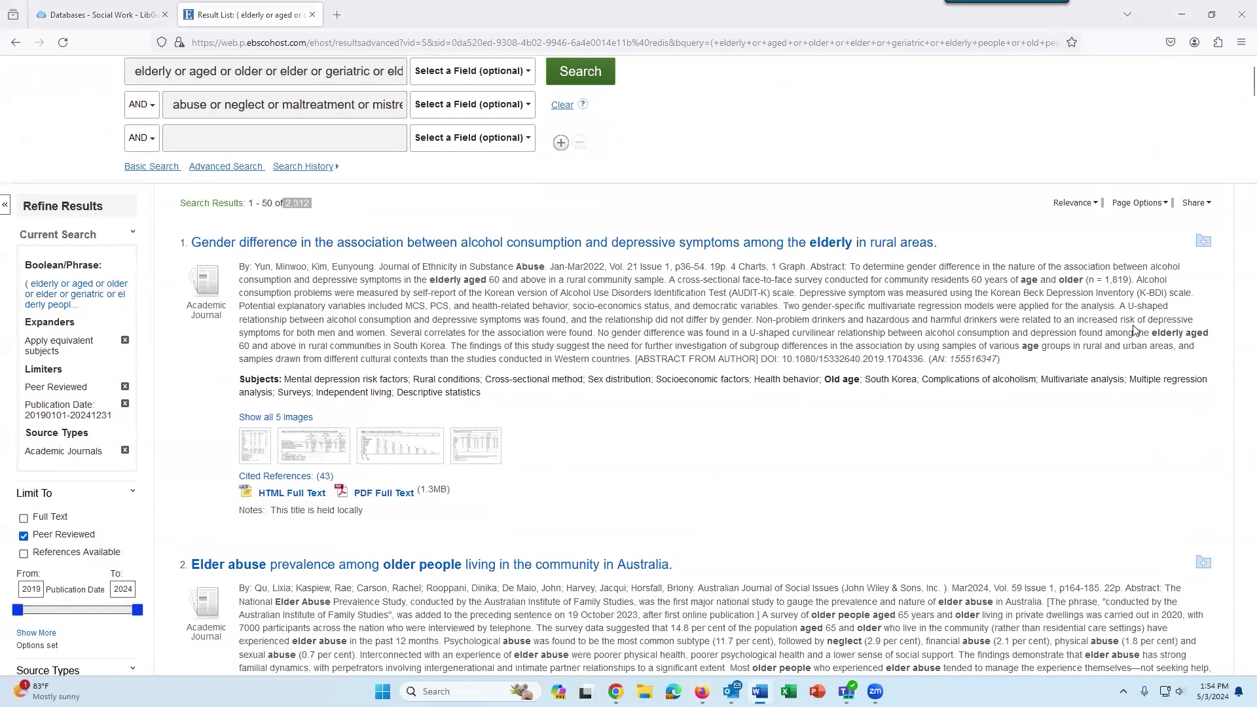
scroll(956, 359, "down", 2)
scroll(951, 360, "down", 4)
scroll(951, 359, "down", 5)
scroll(951, 359, "down", 4)
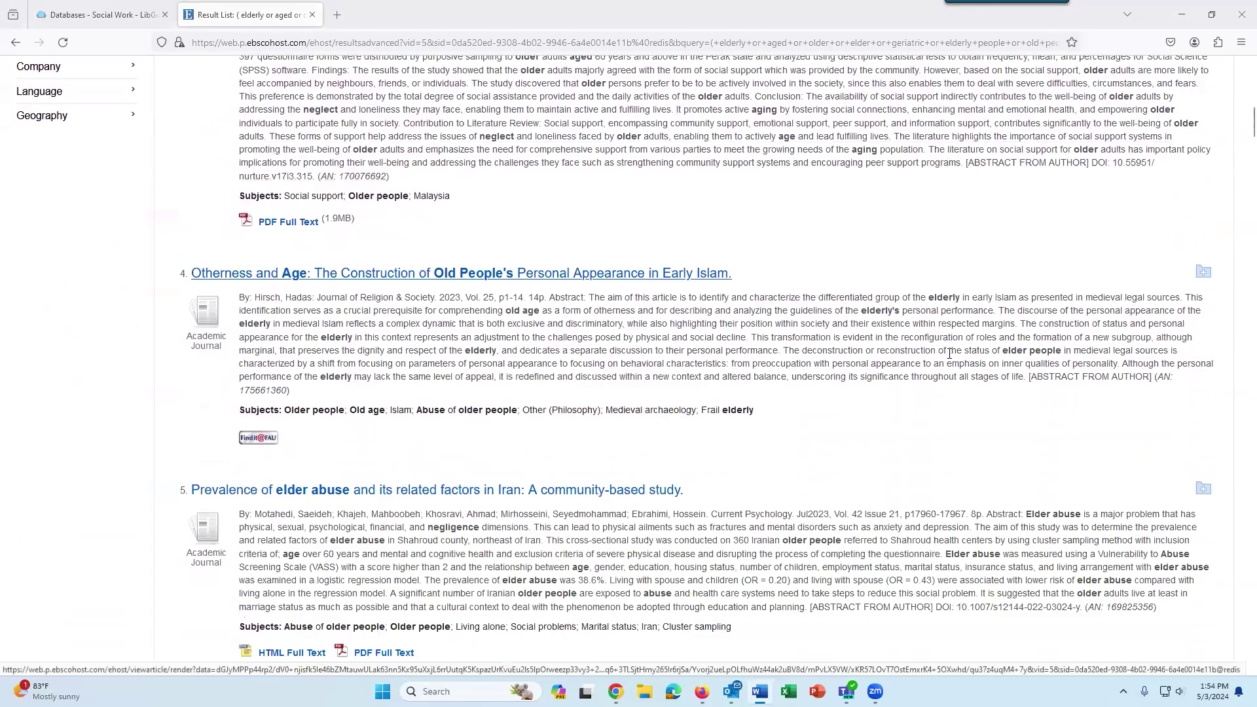
scroll(945, 354, "down", 5)
scroll(945, 354, "up", 11)
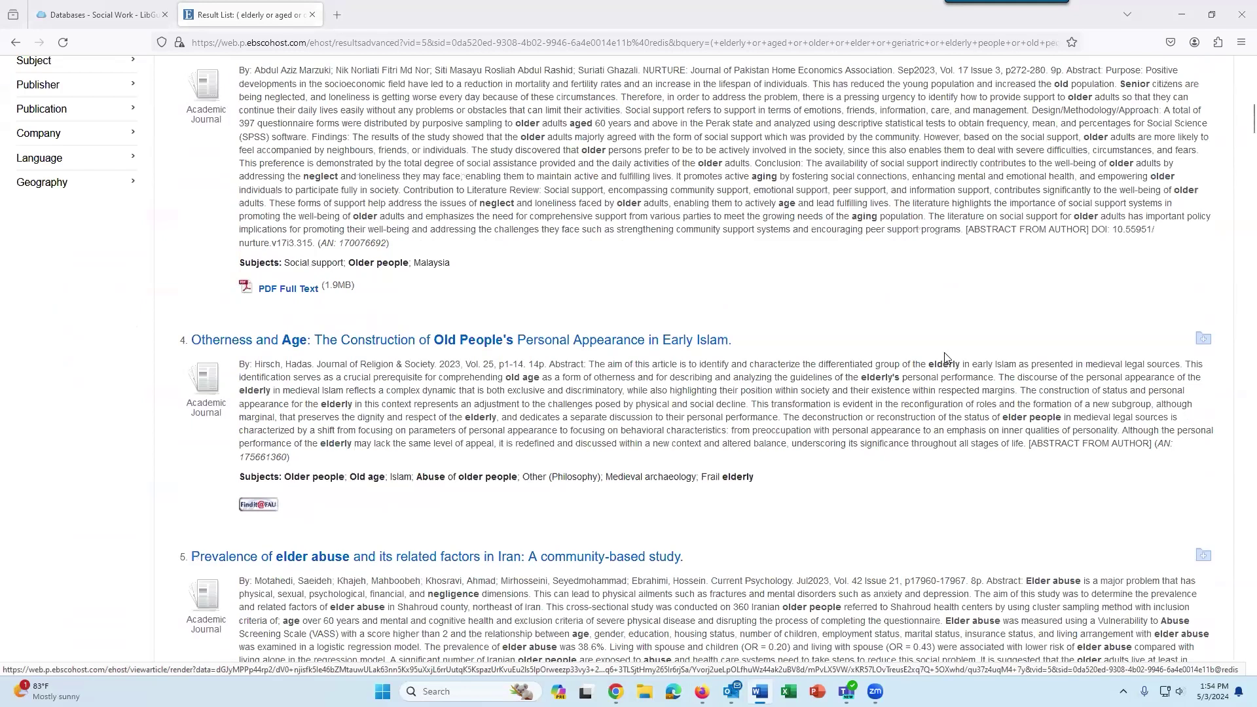
scroll(937, 350, "up", 7)
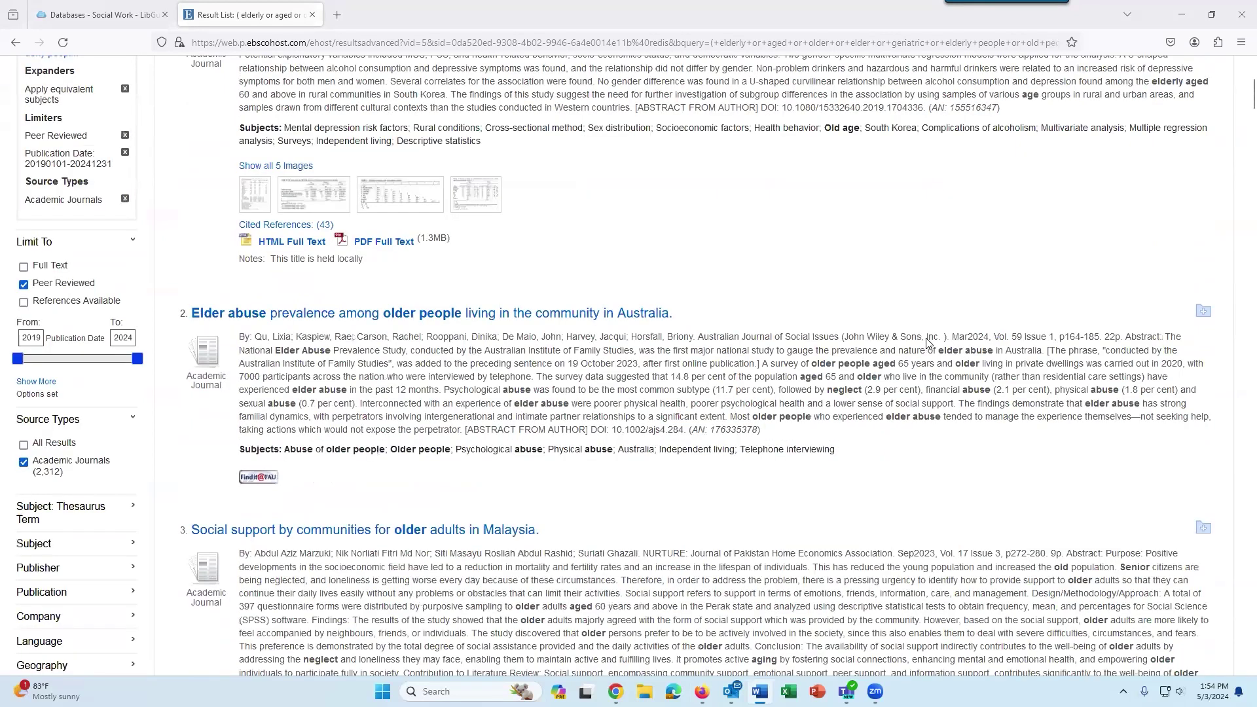
scroll(928, 342, "up", 1)
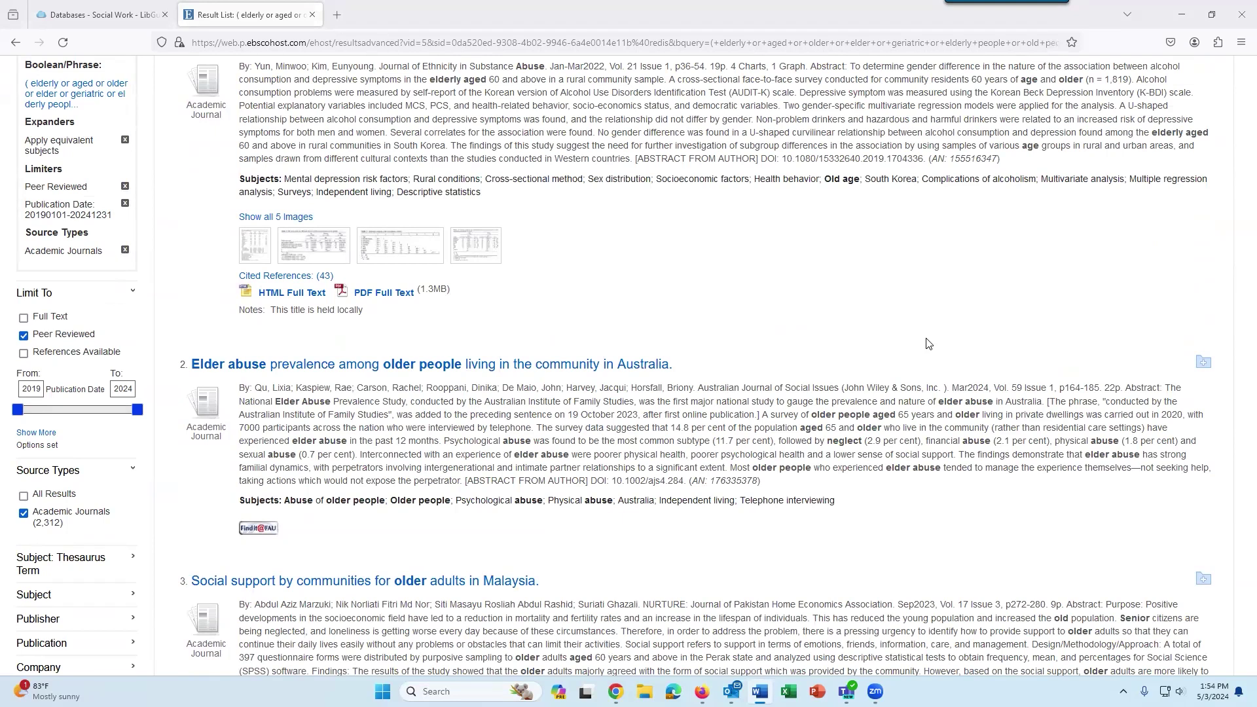
scroll(898, 389, "down", 5)
scroll(896, 391, "down", 6)
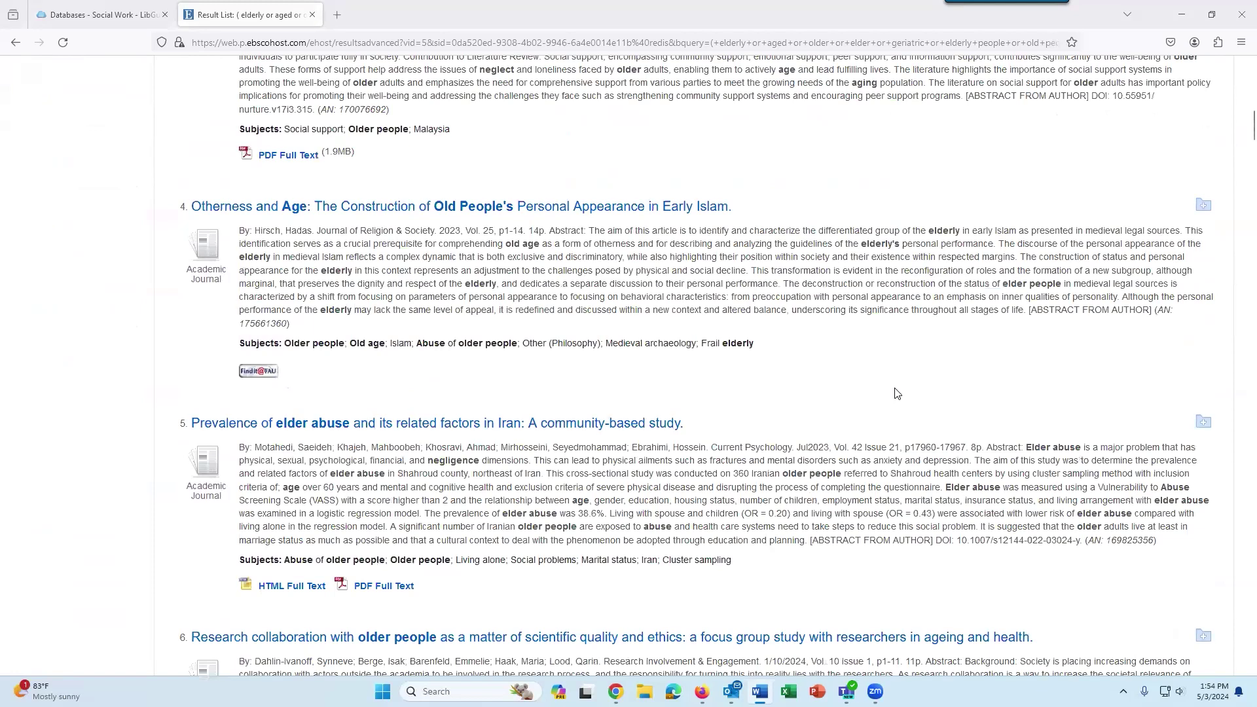
scroll(896, 391, "down", 2)
scroll(894, 386, "up", 8)
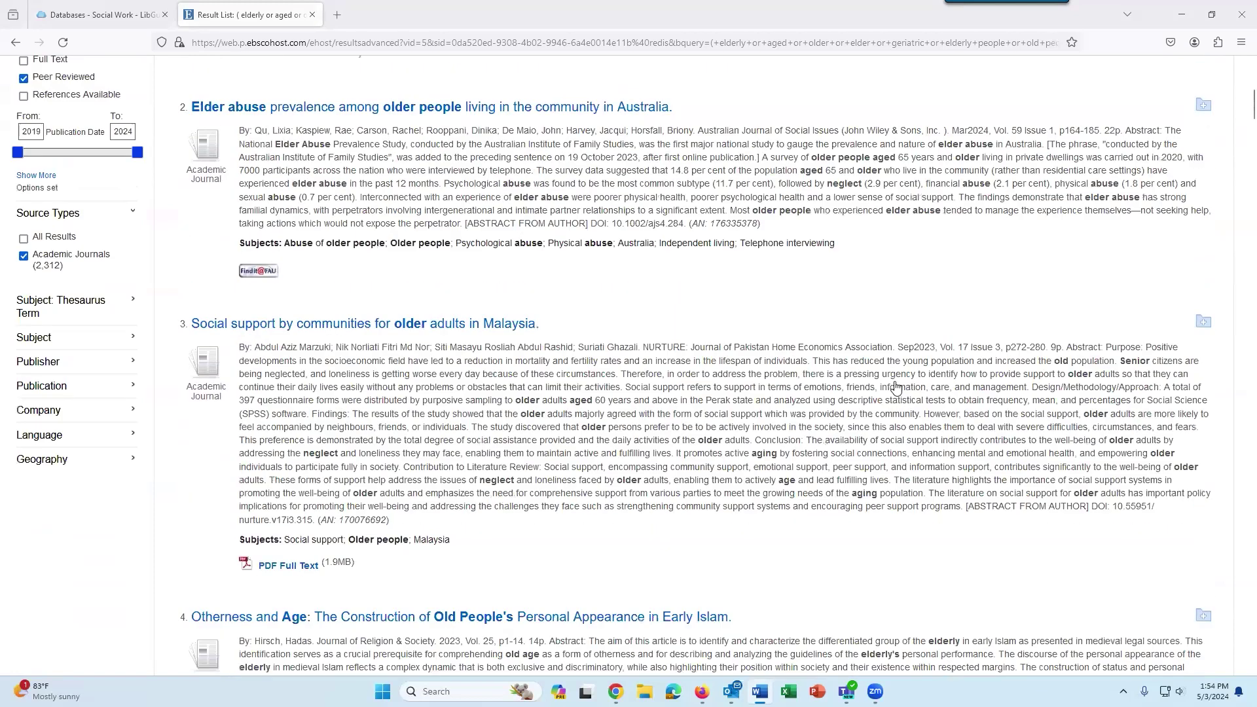
scroll(409, 220, "up", 8)
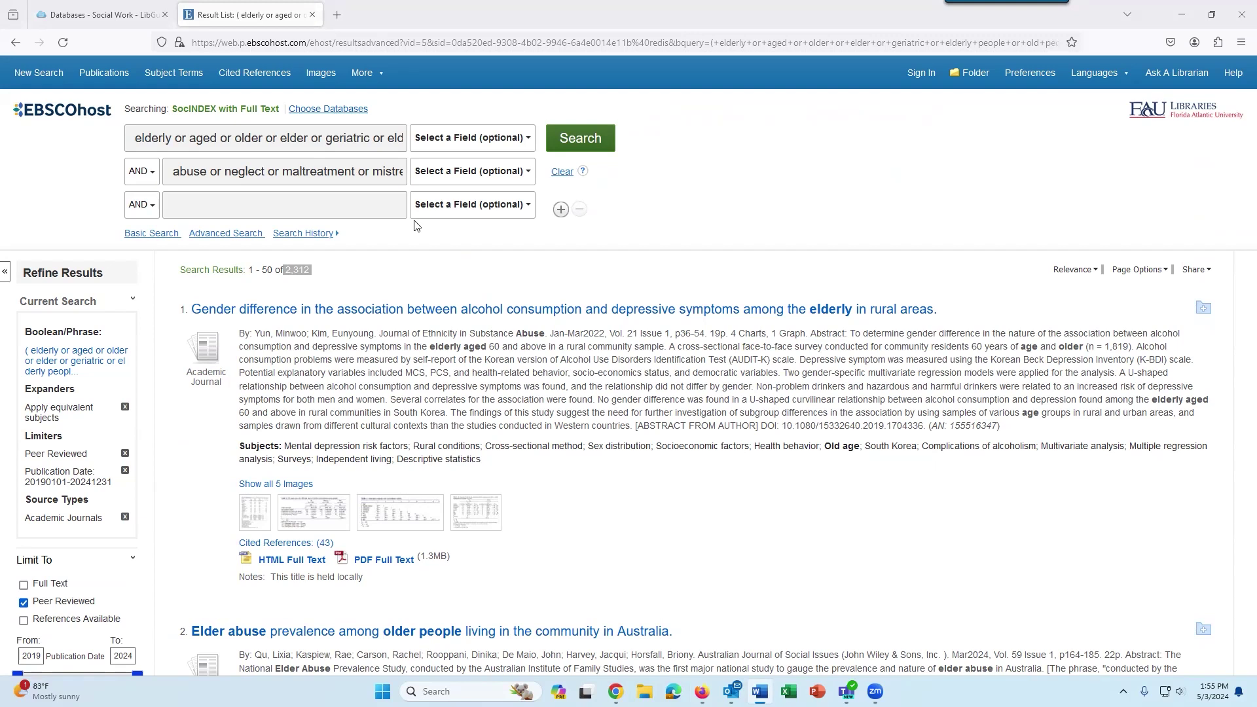
Add 'united states or america or usa or u.s' as the third row and search, giving 930 results.
left_click(355, 207)
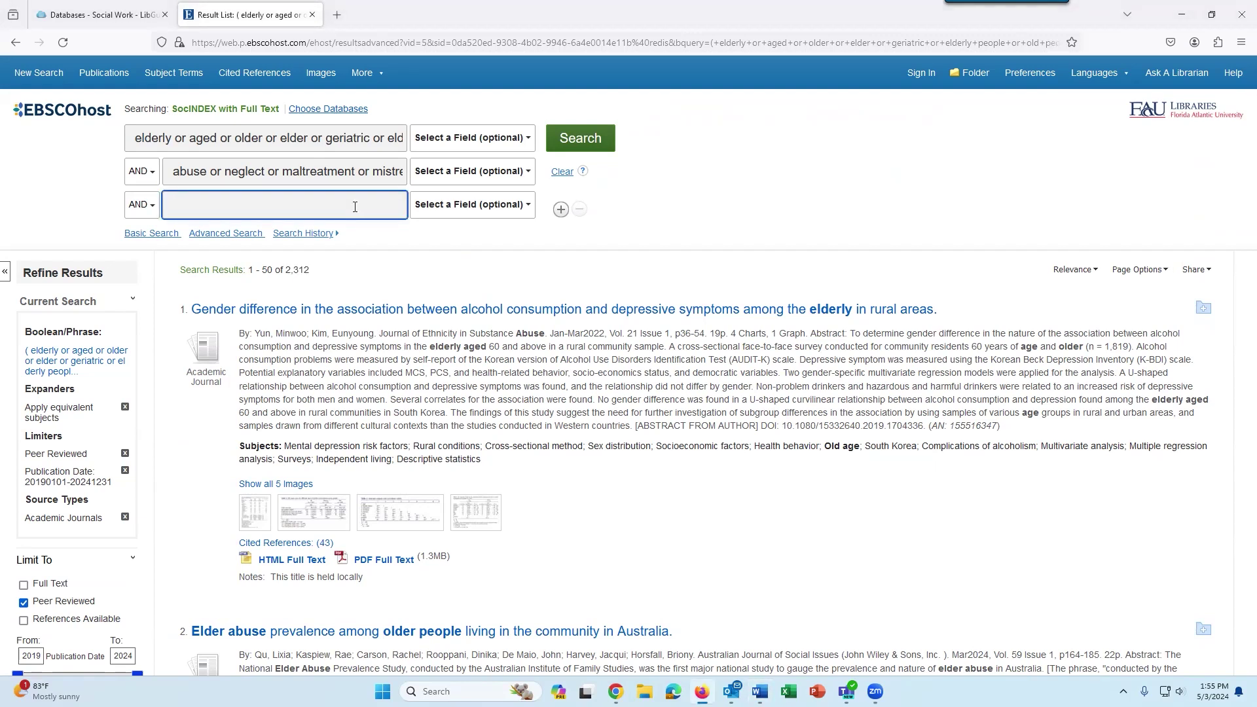
type("u")
key("Down")
key("Down")
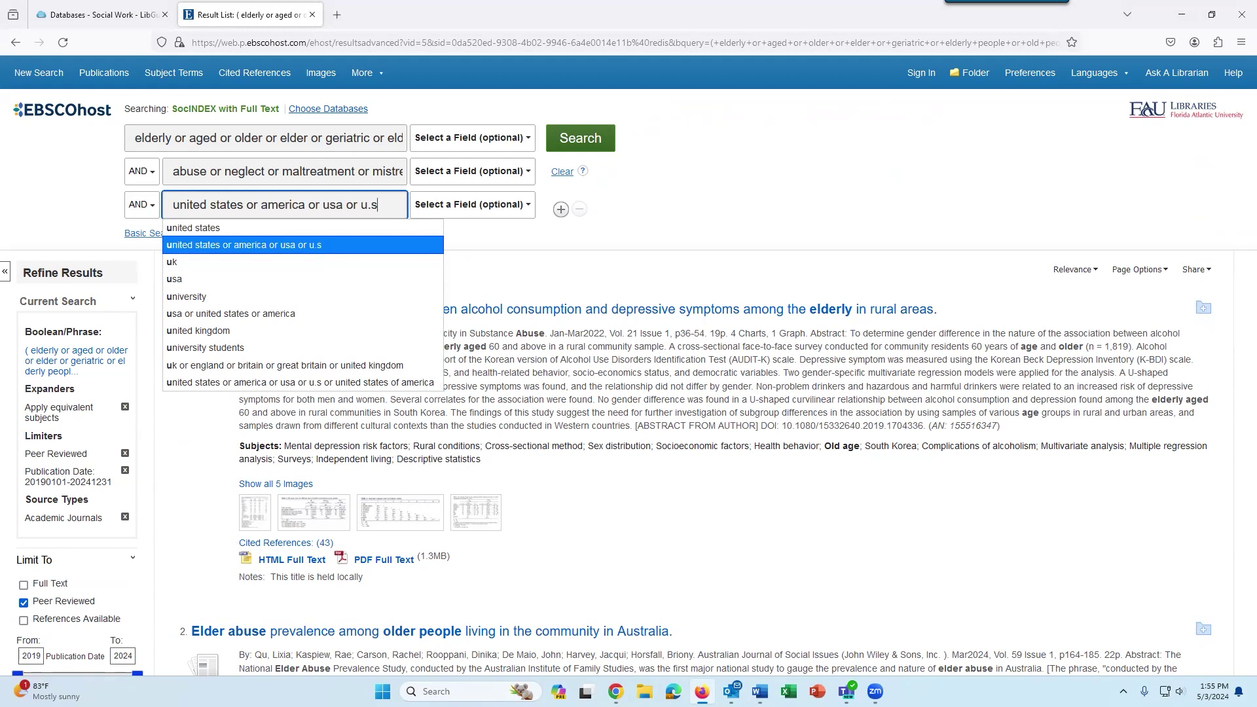
key("Return")
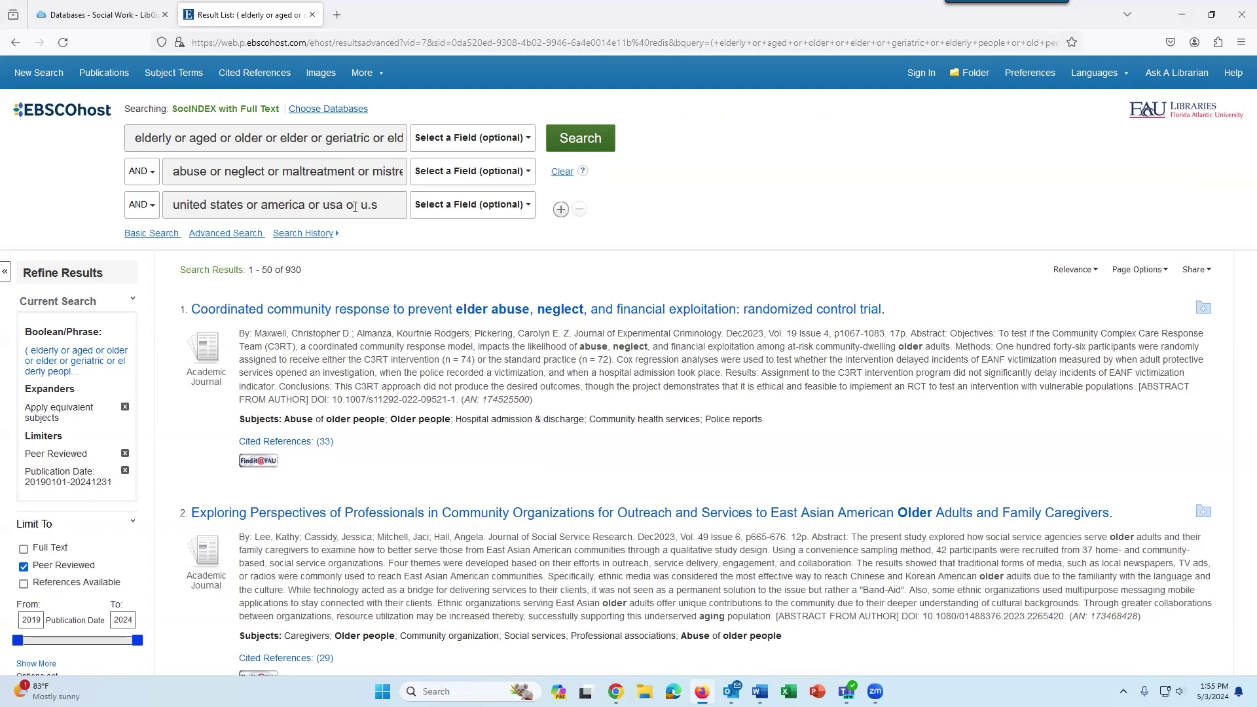
Add a fourth row 'prevention or intervention or reduction or minimization' and search, giving 424 results.
left_click(560, 210)
left_click(374, 236)
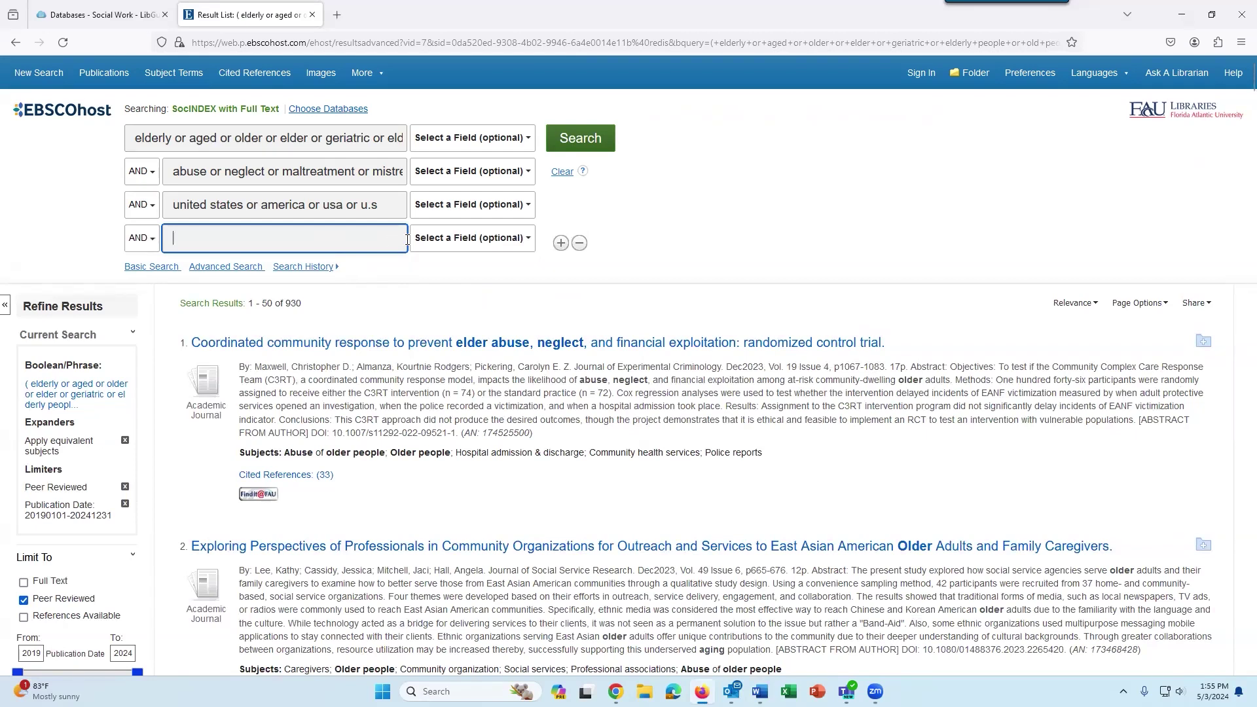
type("preven")
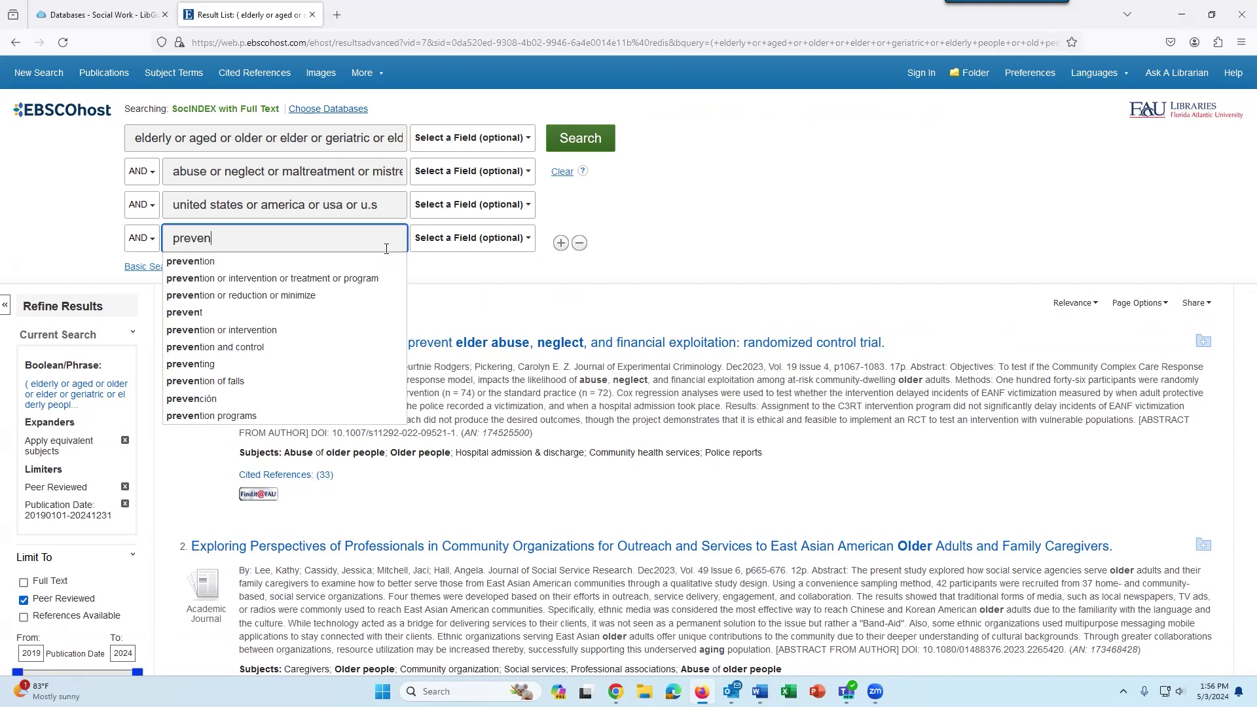
type("tion")
key("BackSpace")
key("BackSpace")
key("BackSpace")
key("BackSpace")
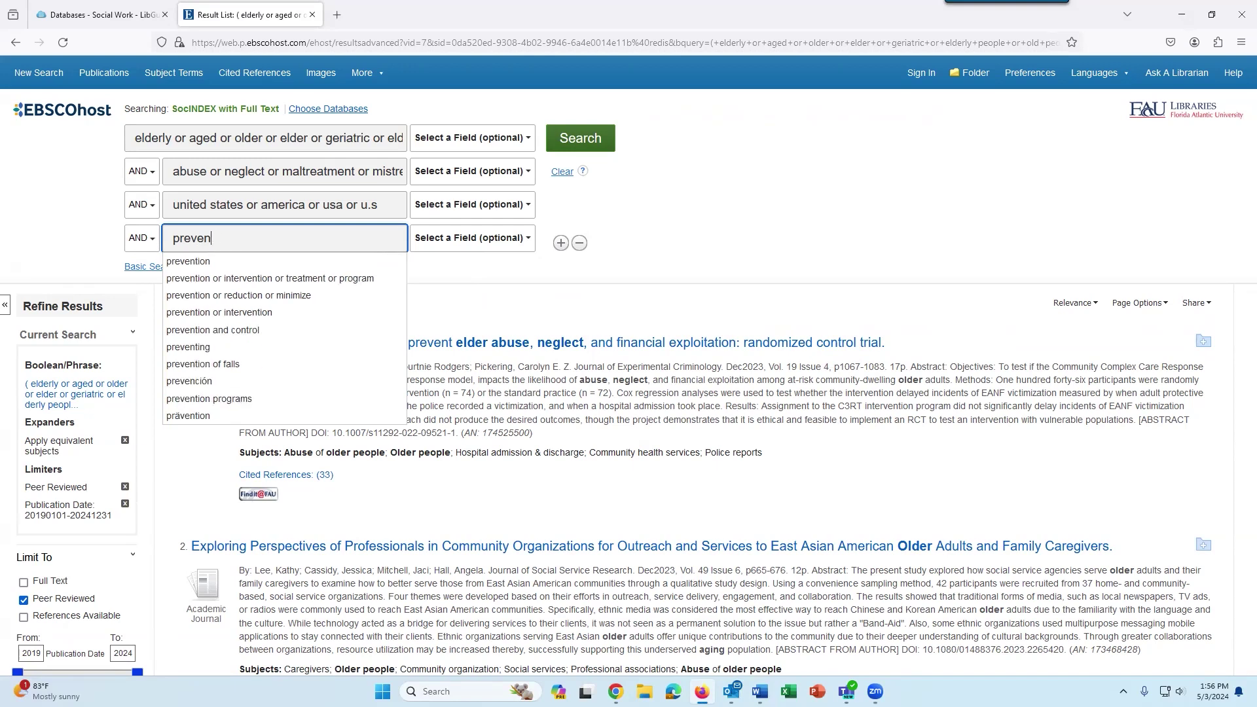
type("tion")
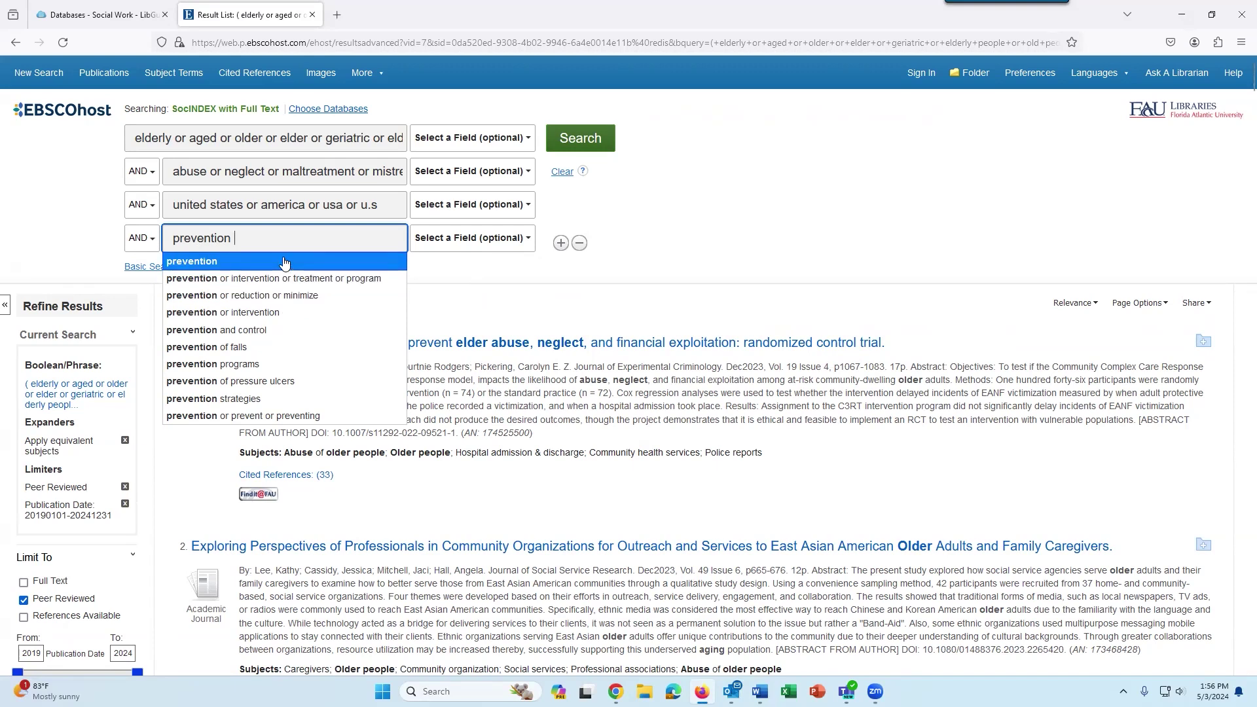
type("or")
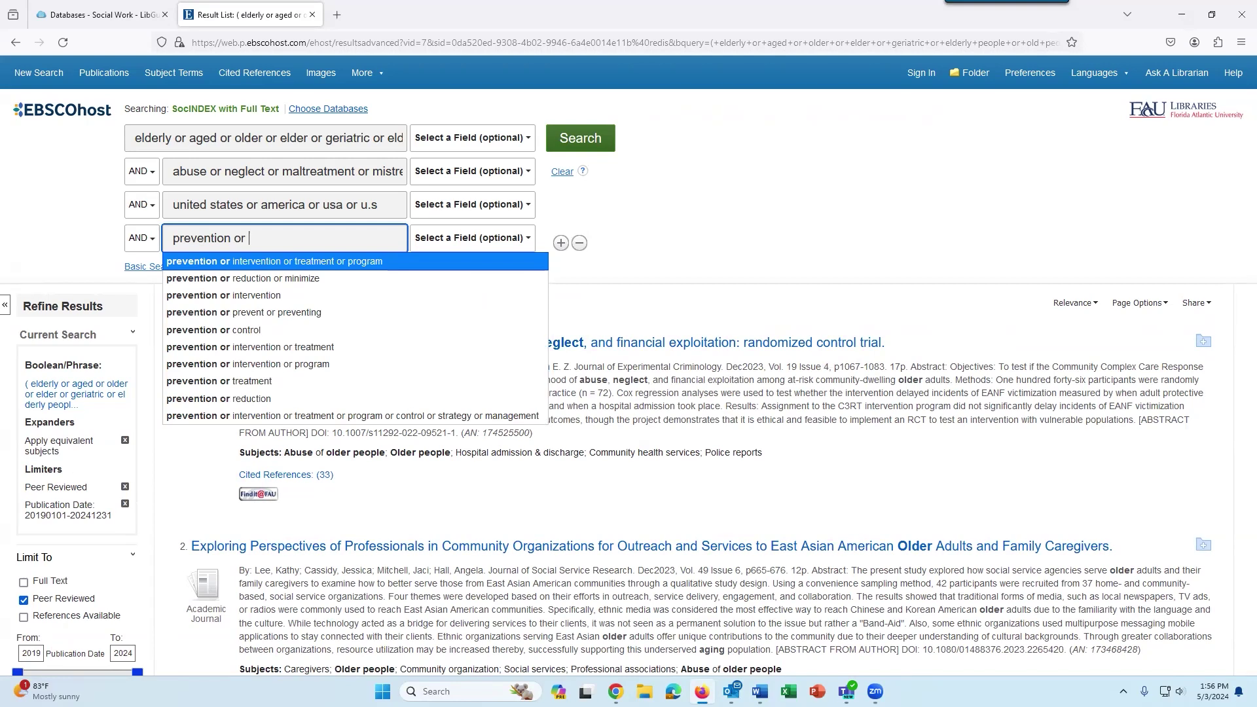
type(" int")
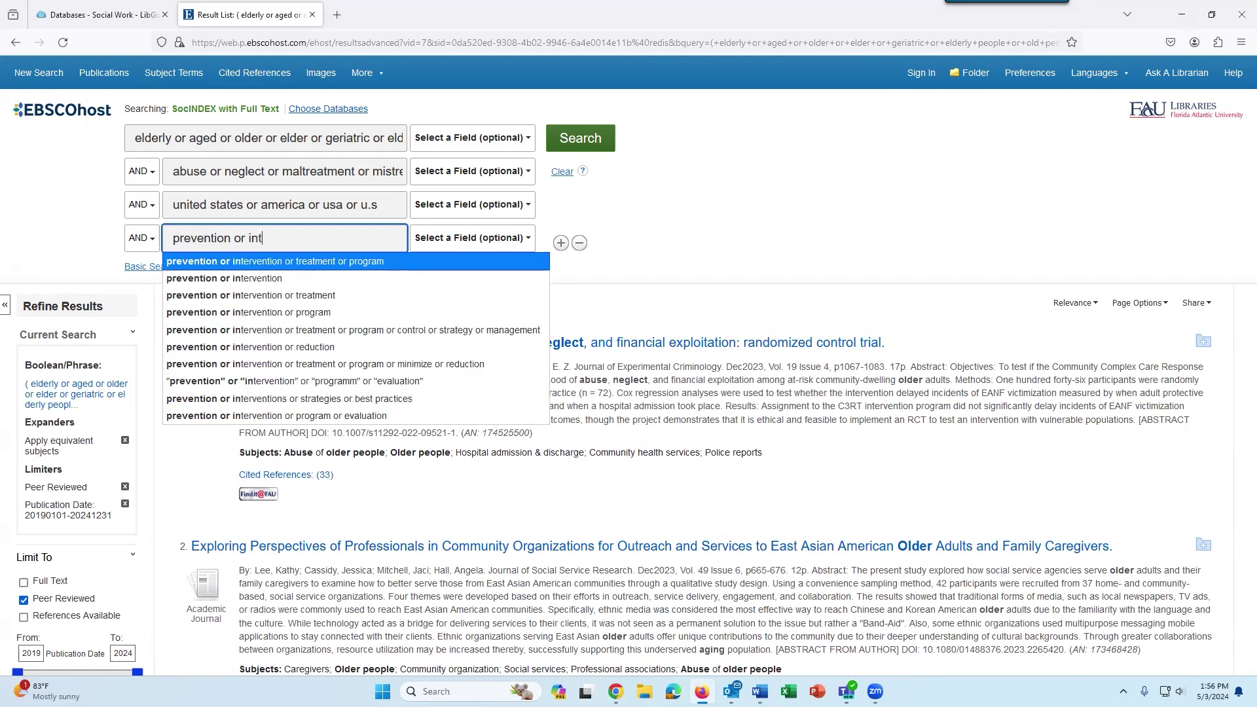
type("ervention or e")
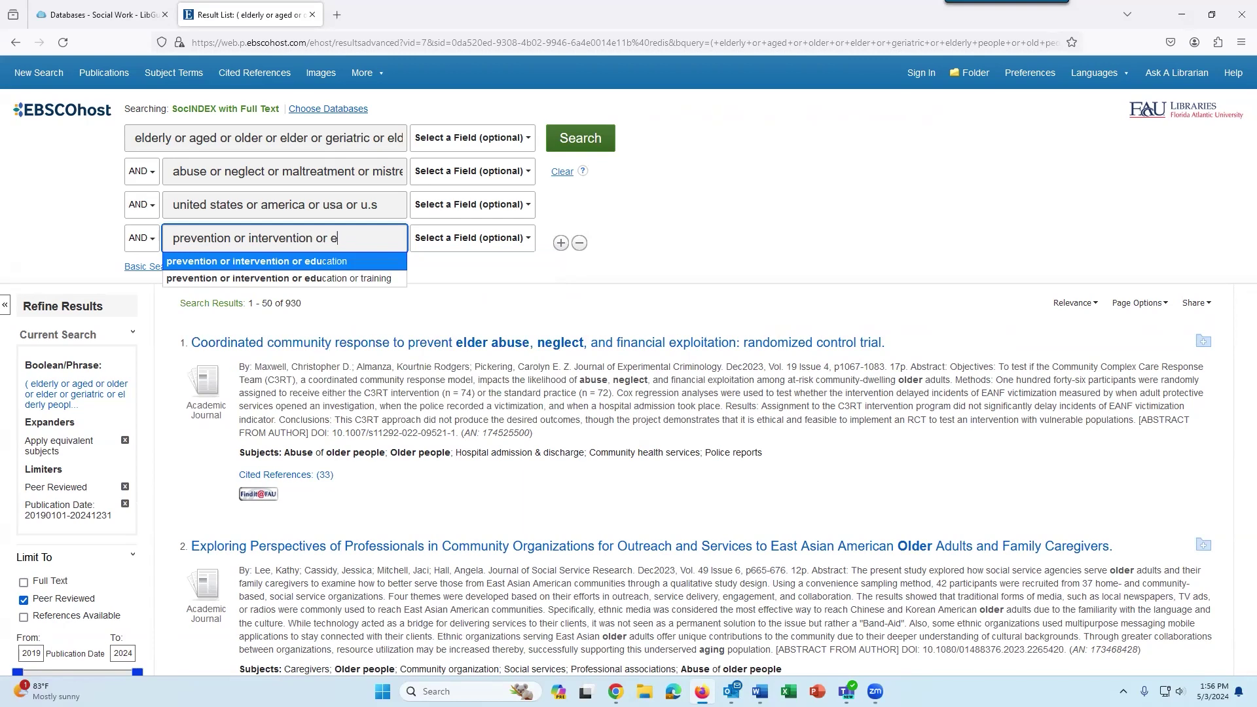
key("BackSpace")
type("reduction")
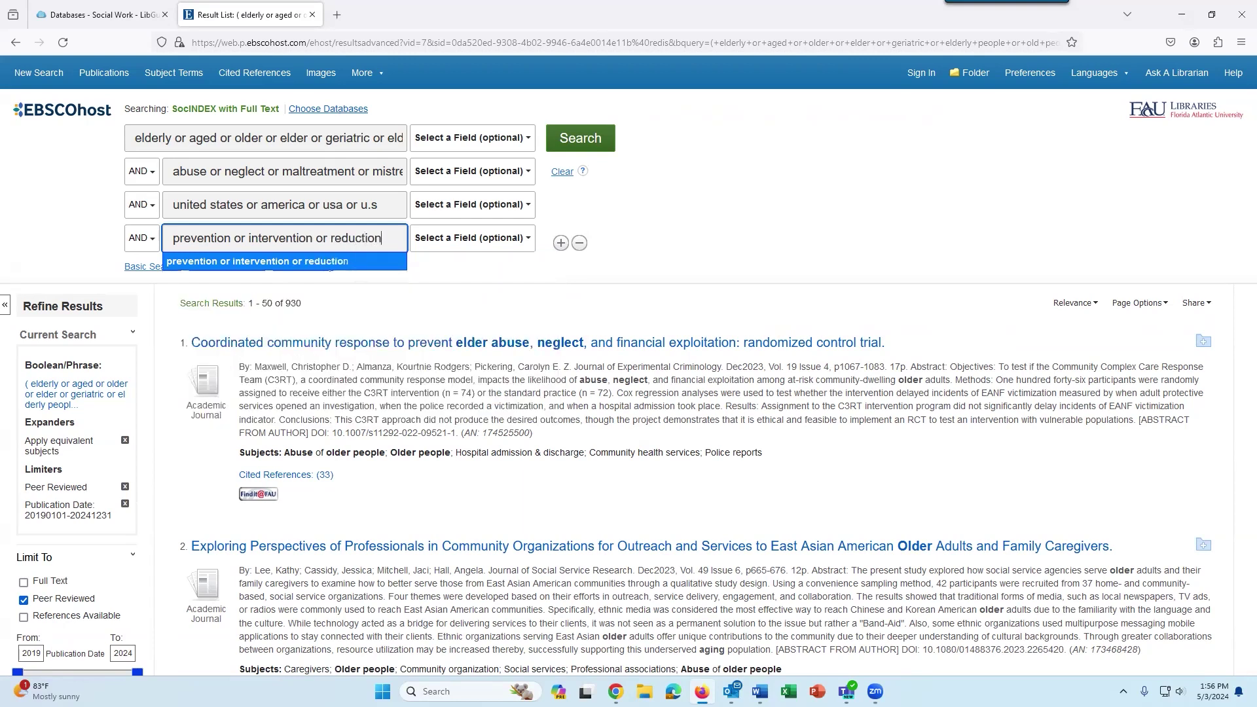
type(",  or")
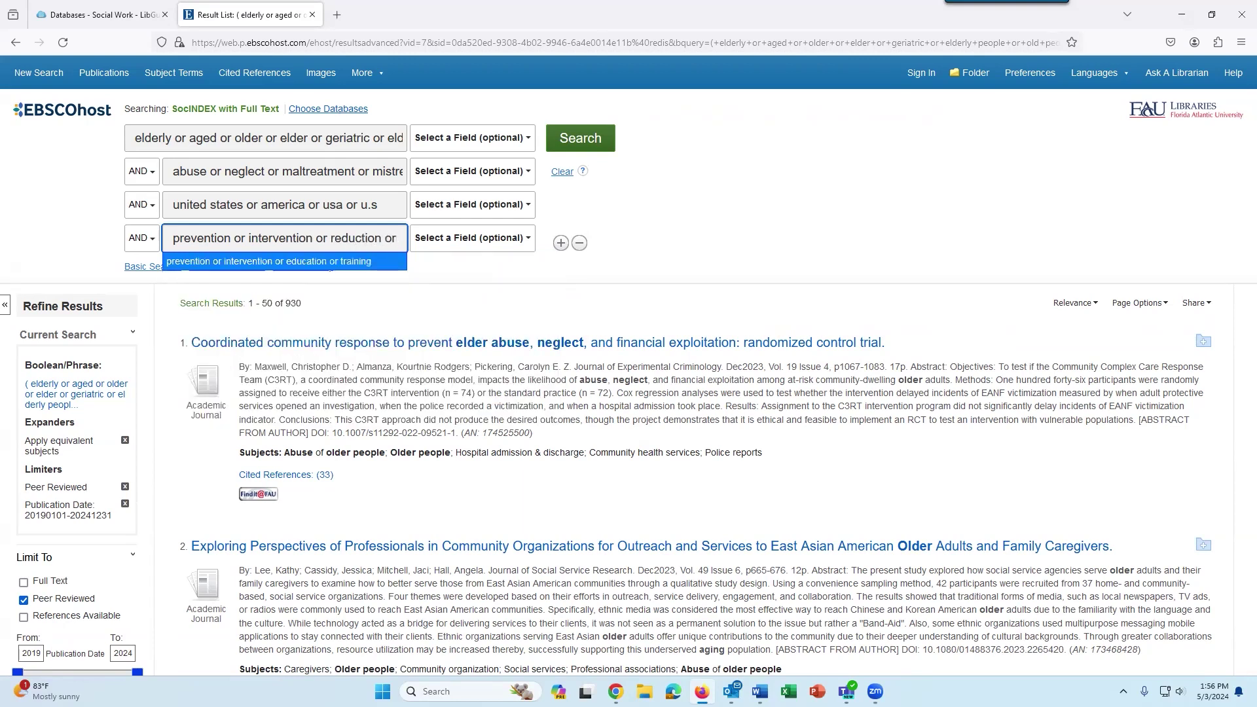
type(" mini")
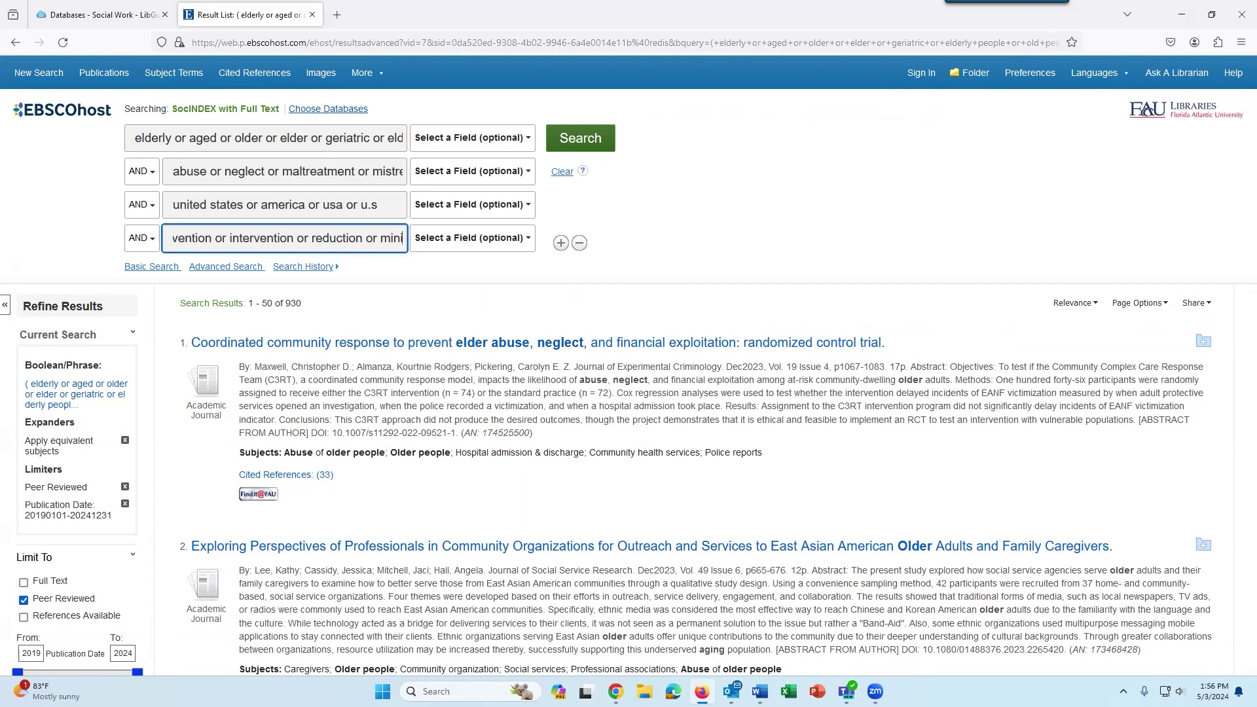
type("mization")
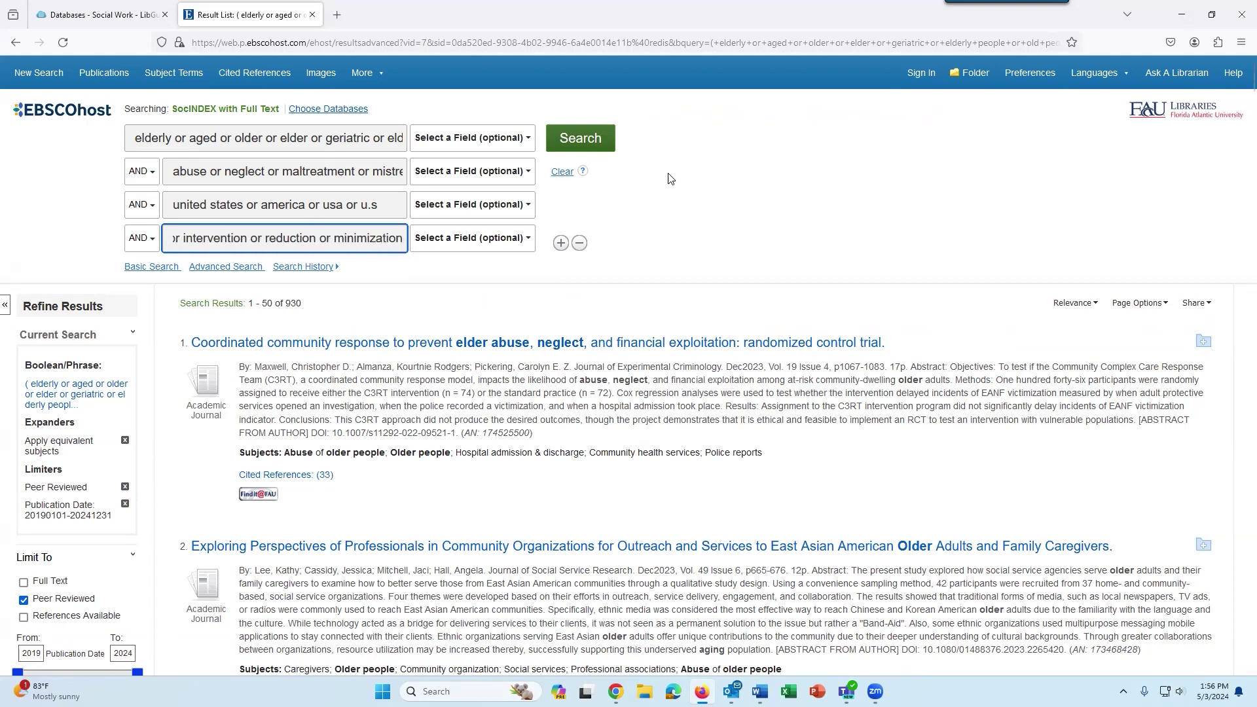
left_click(588, 139)
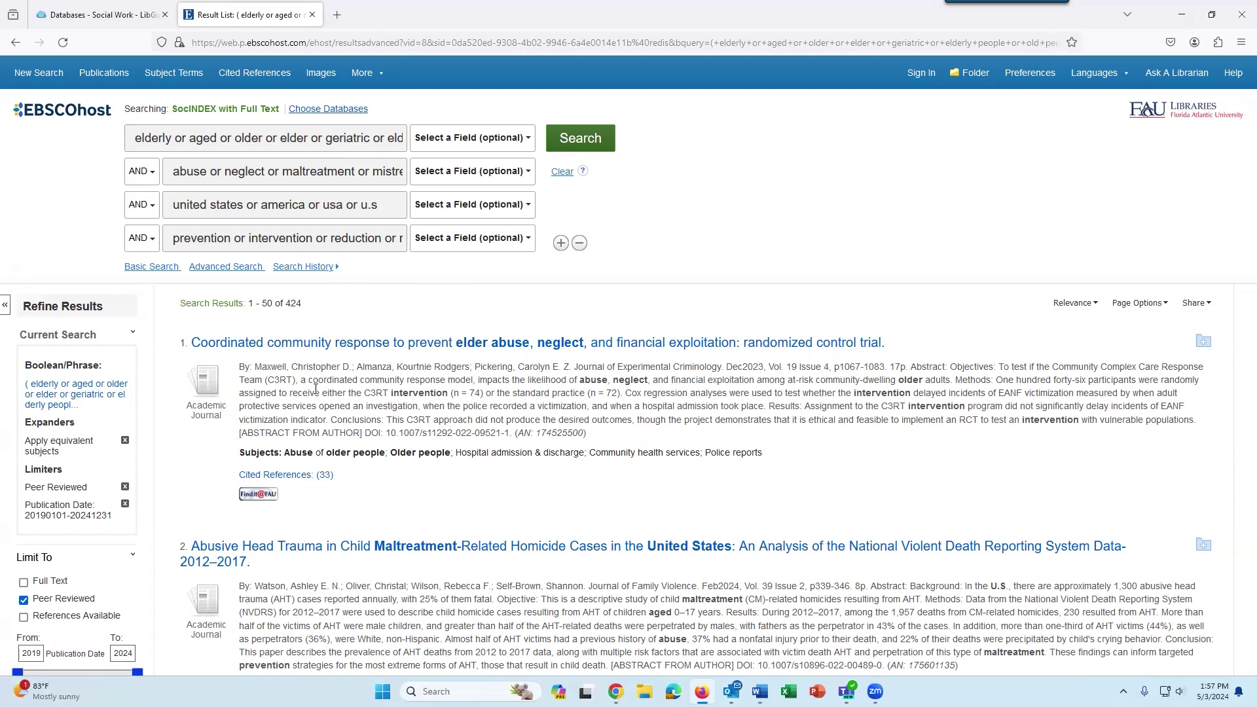
Add a fifth row 'nursing homes or care homes or long term…' from autocomplete and search.
left_click(562, 243)
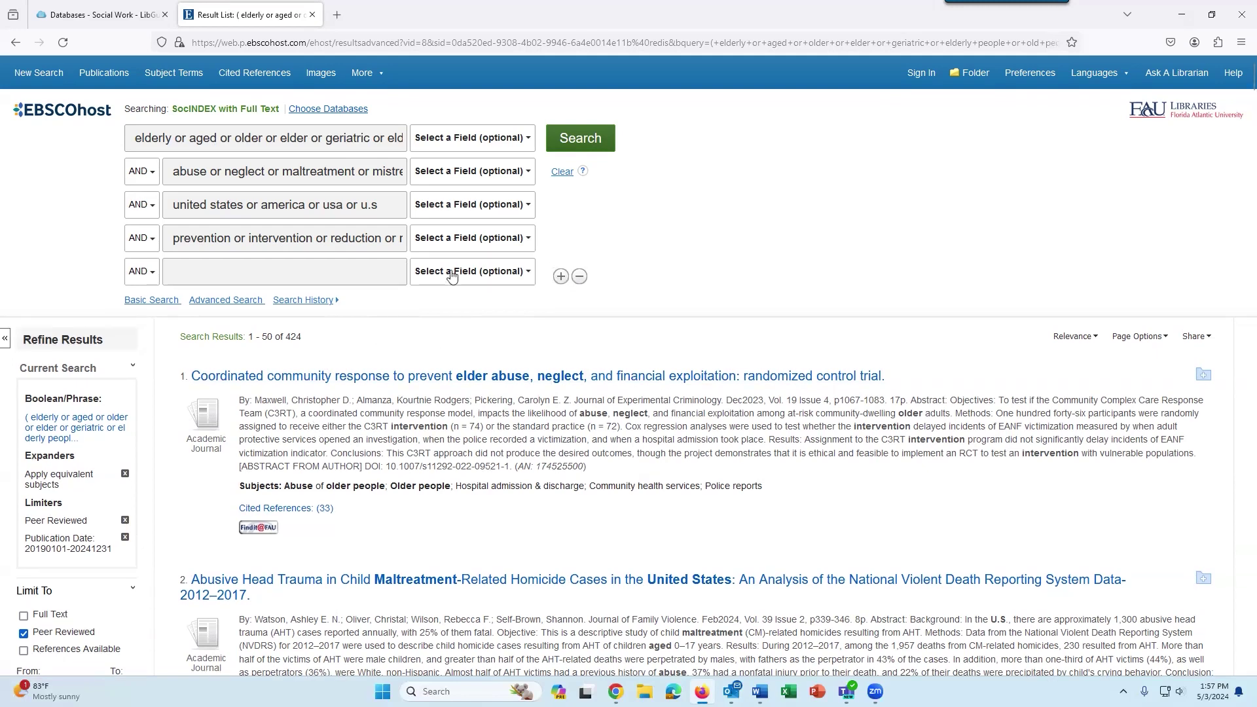
left_click(384, 275)
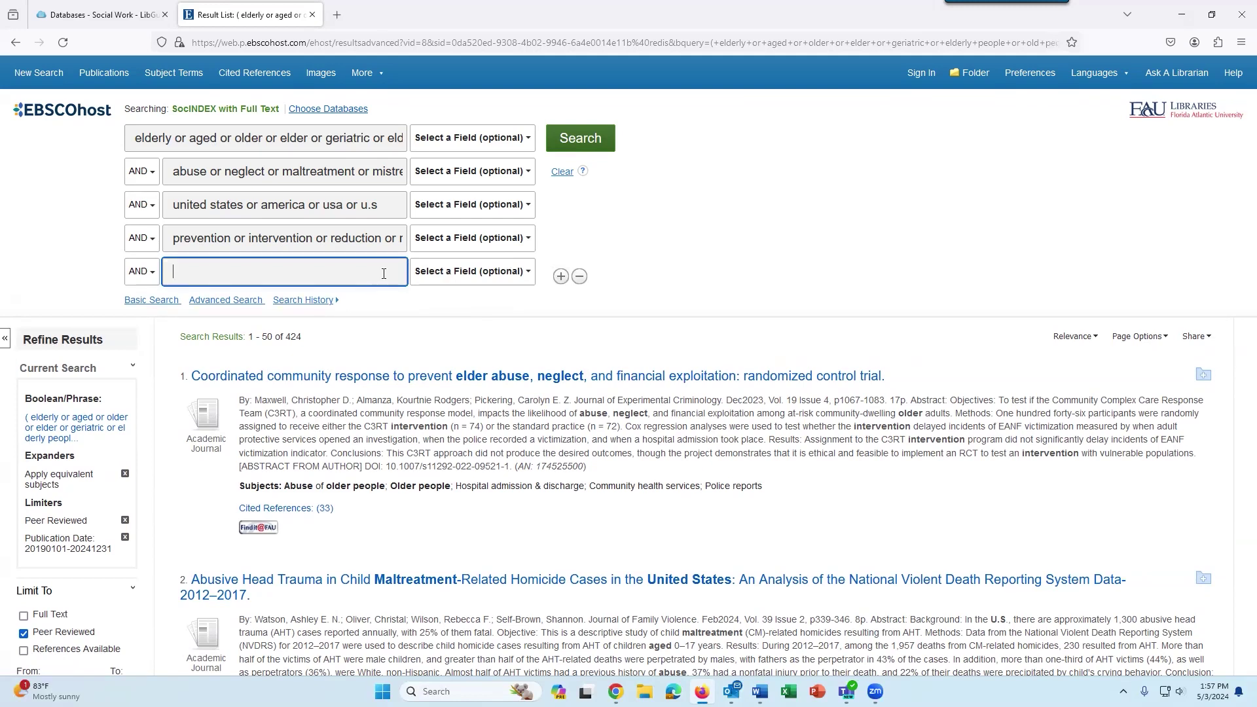
type("nursing")
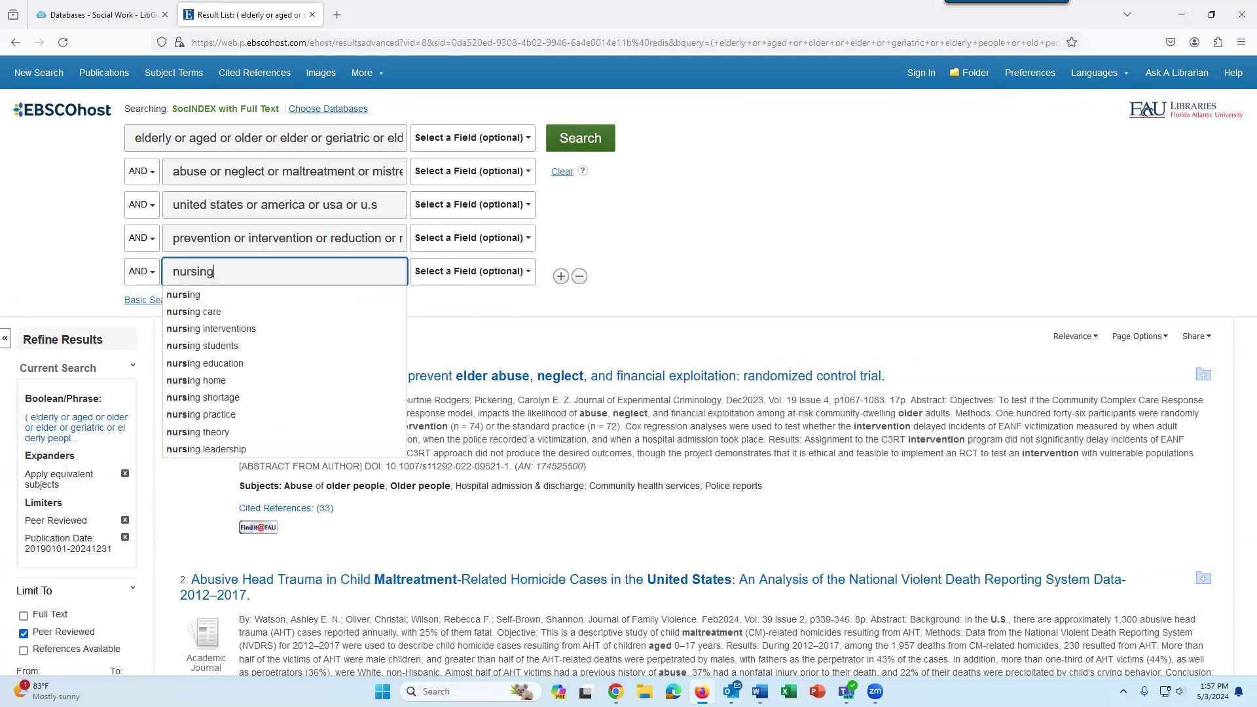
type(" homes")
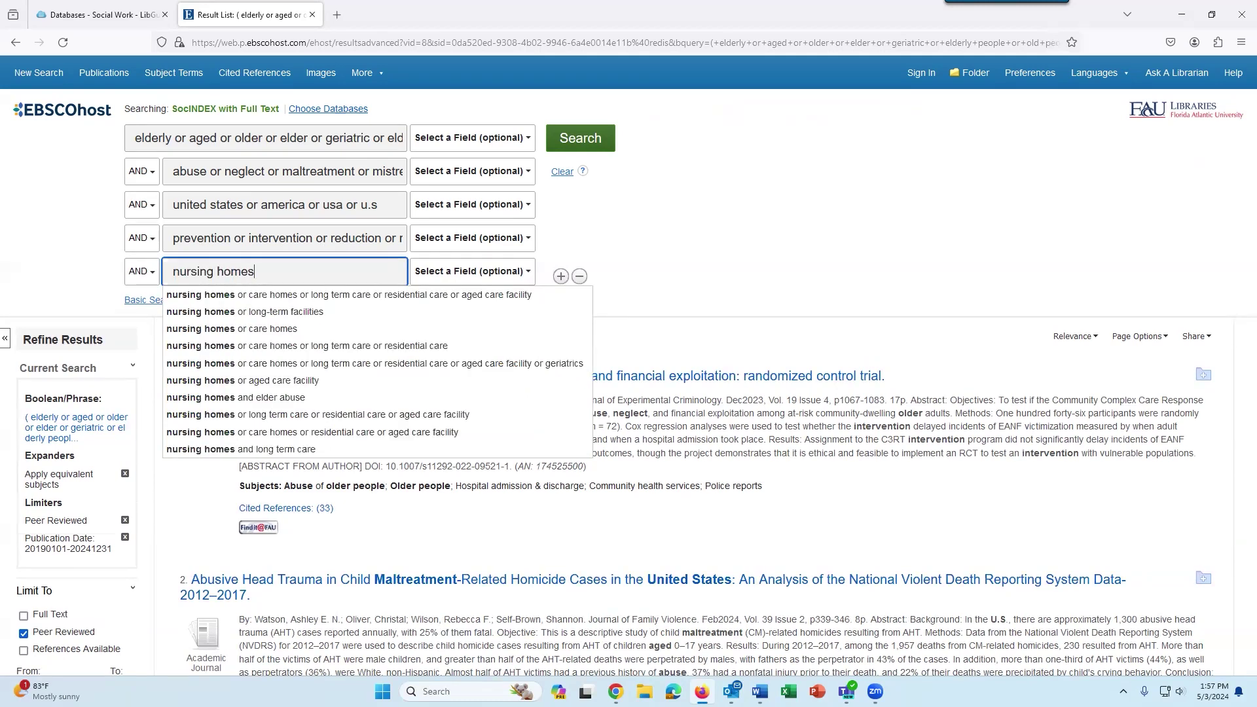
left_click(357, 296)
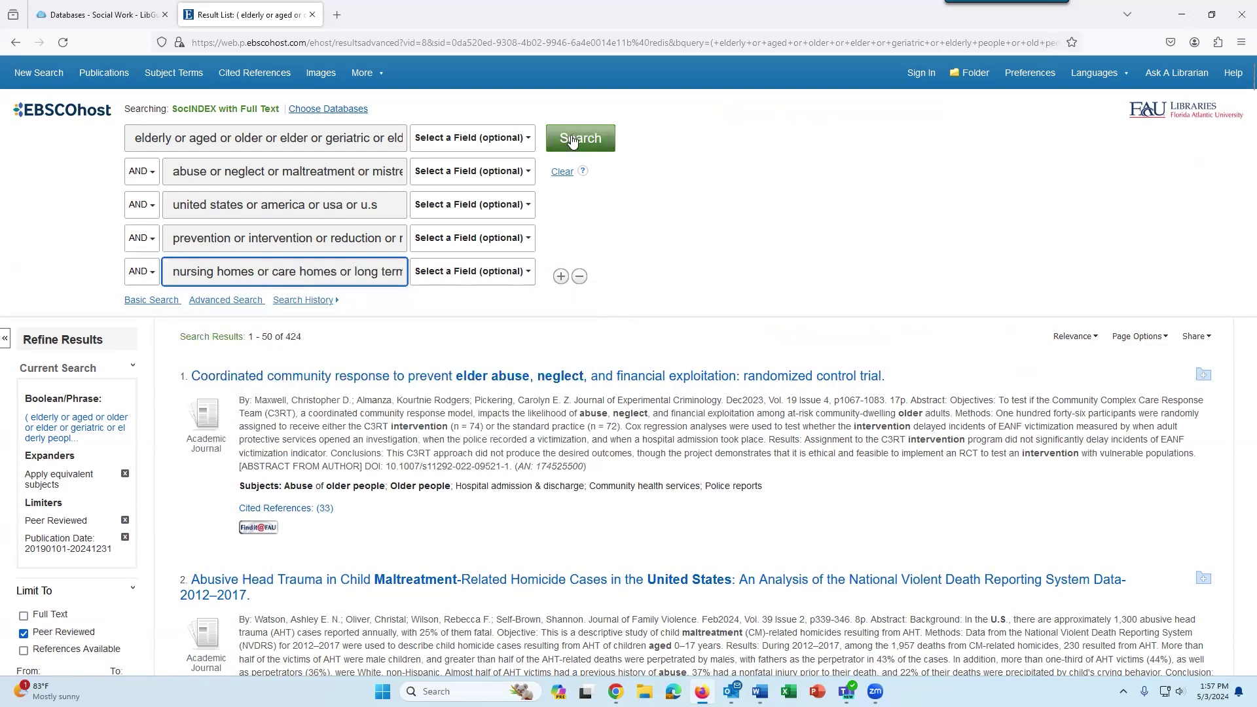
left_click(573, 140)
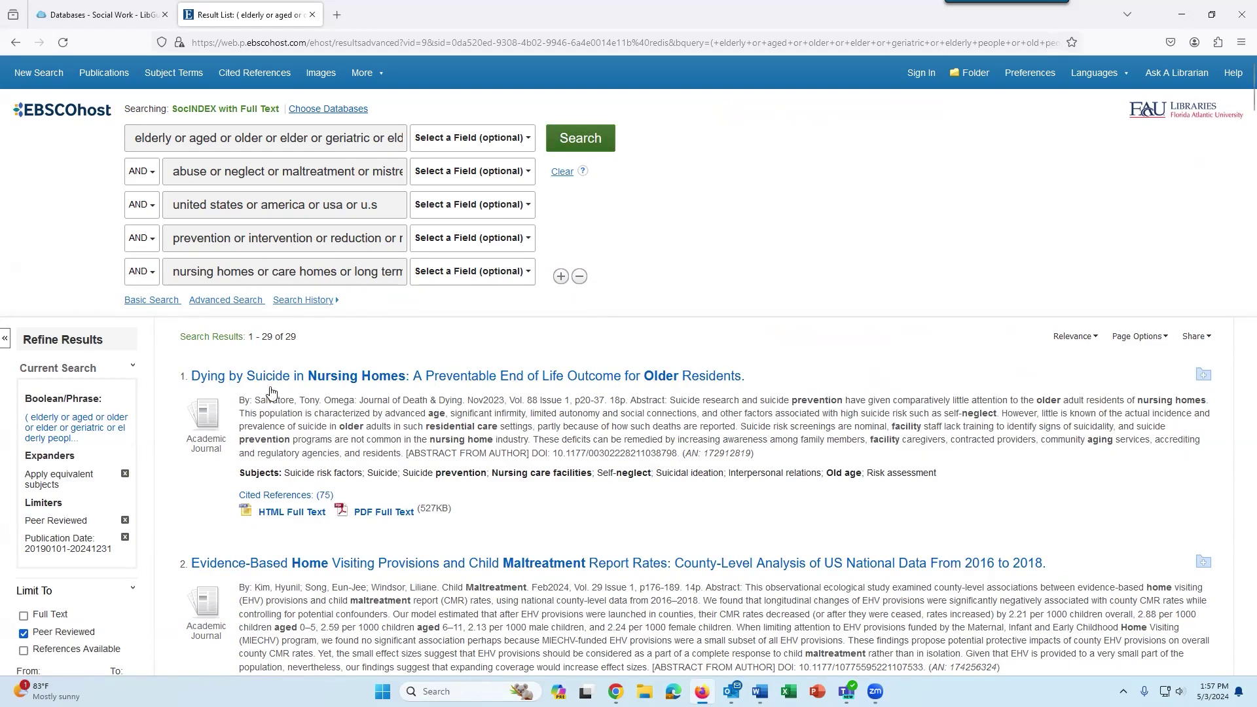
Highlight the 29 of 29 result count and scroll down the result list.
double_click(291, 336)
left_click_drag(288, 337, 258, 338)
left_click(357, 345)
scroll(425, 342, "down", 2)
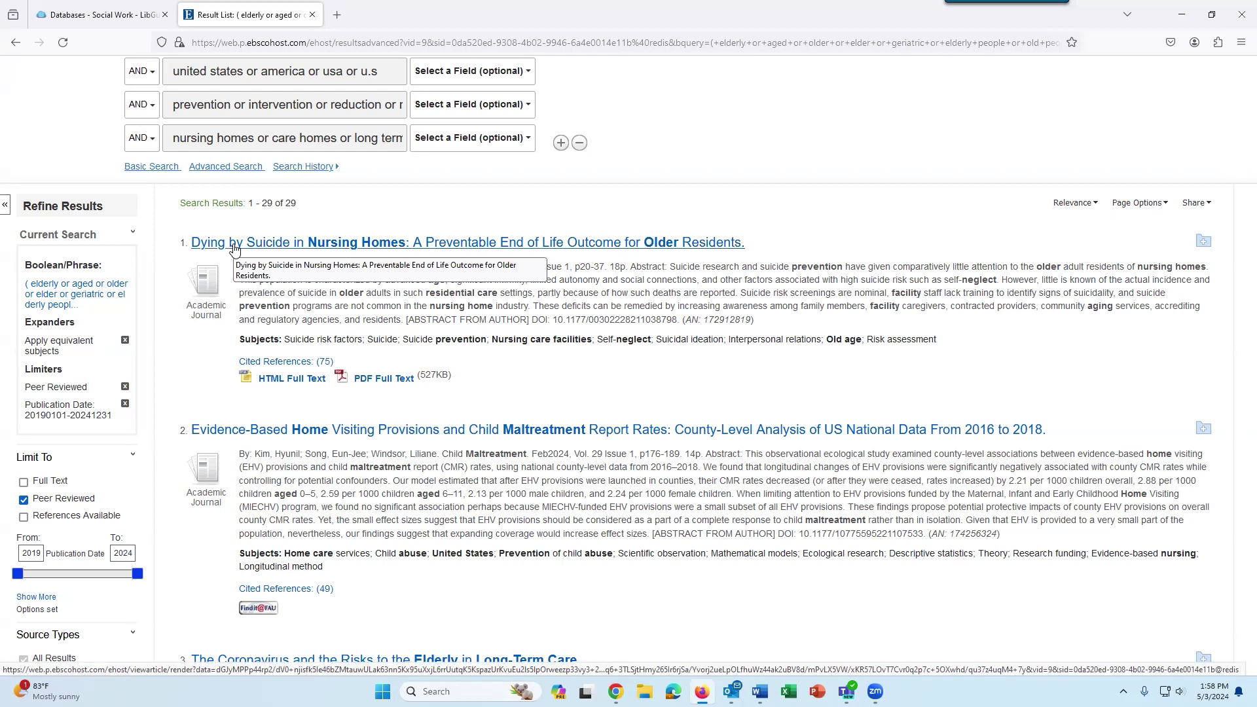
Open result 1, 'Dying by Suicide in Nursing Homes', to view its detailed record.
left_click(234, 249)
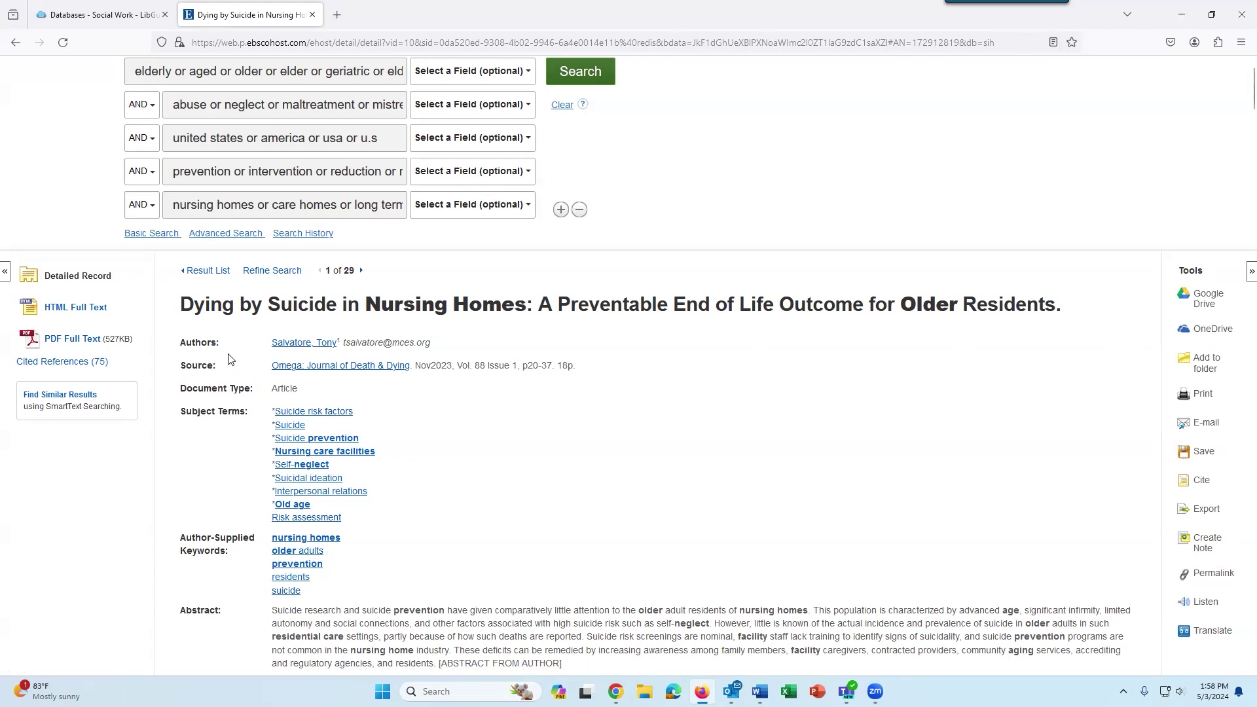
Display the article's HTML full text, briefly opening and closing the ReadSpeaker Listen menu.
left_click(92, 316)
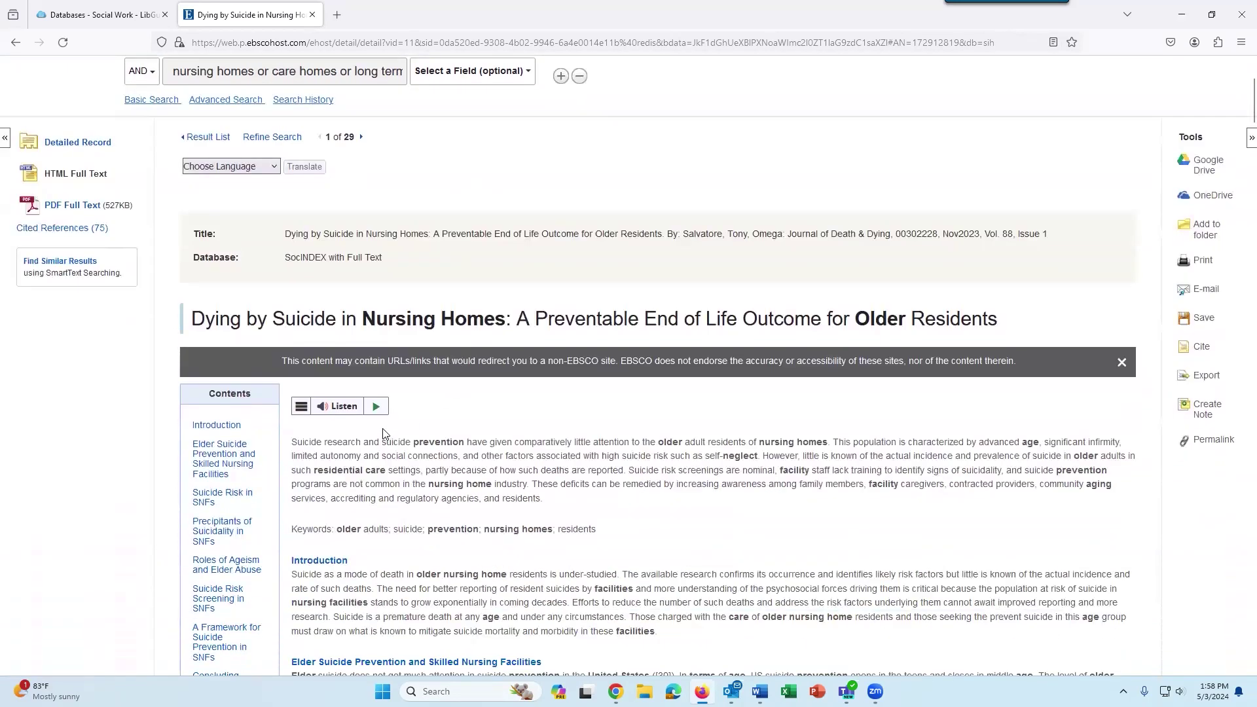
scroll(383, 435, "down", 2)
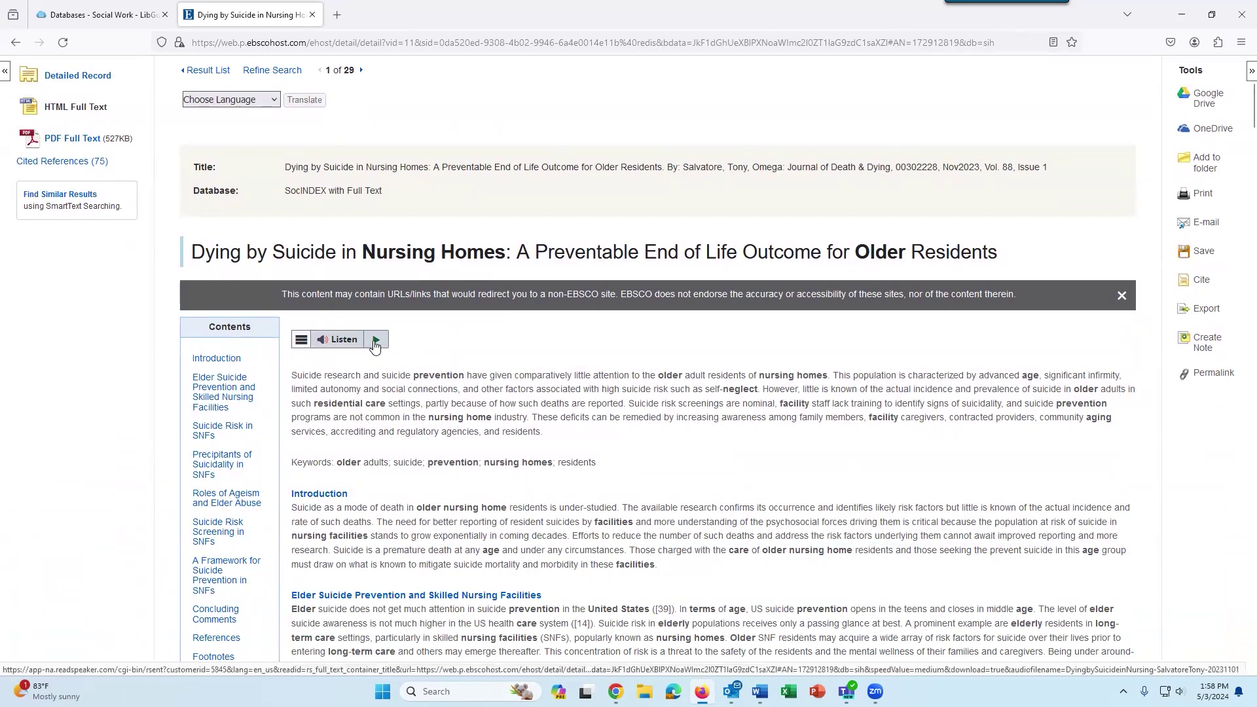
left_click(308, 342)
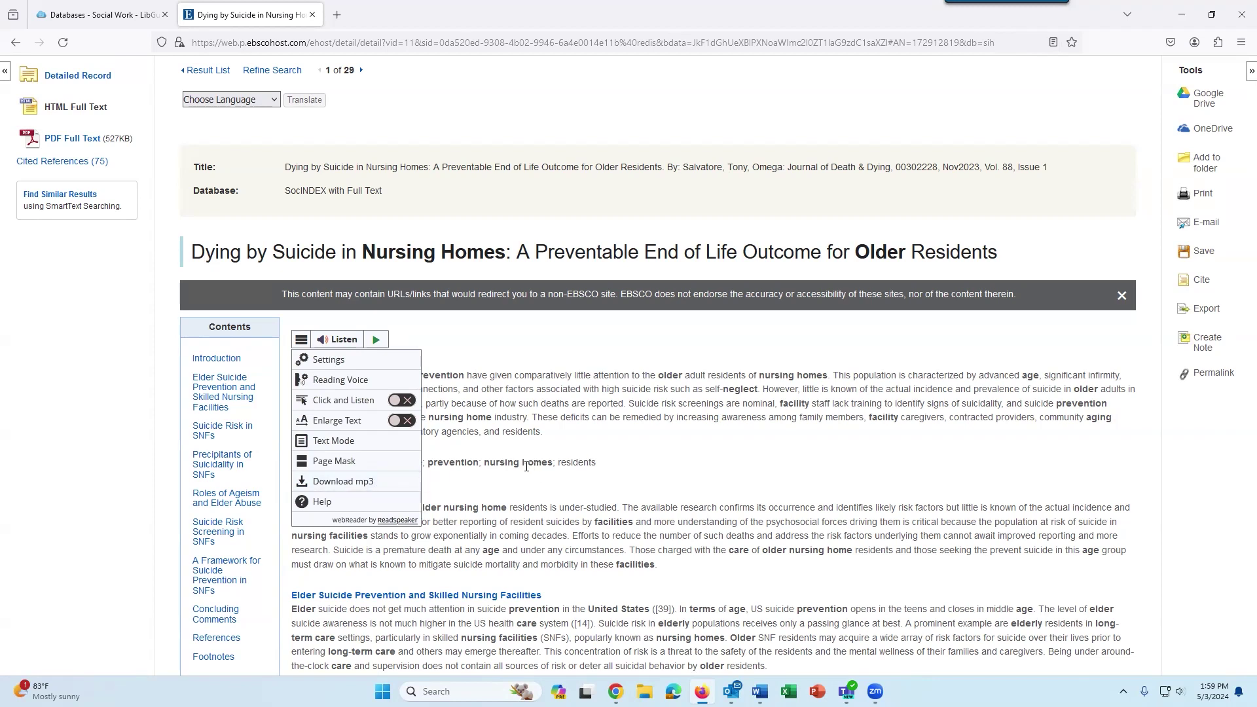
left_click(527, 439)
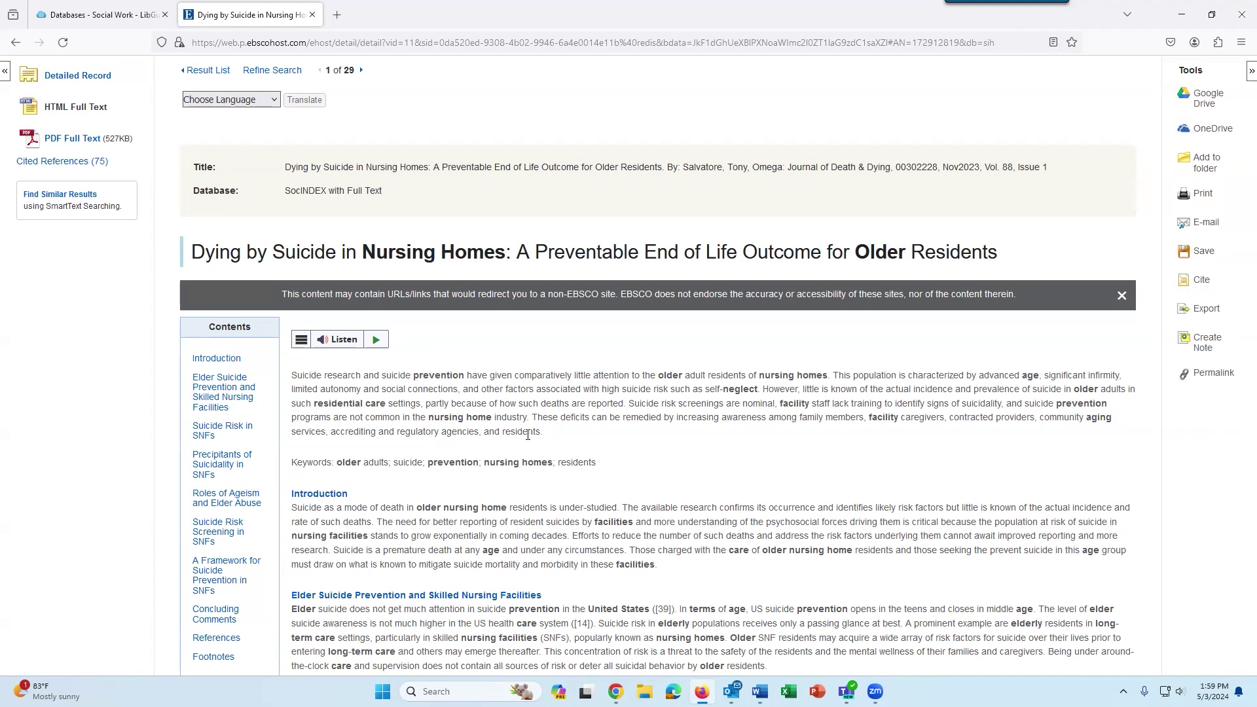
View the article's 19-page PDF down to the Elder Suicide Prevention section.
left_click(56, 140)
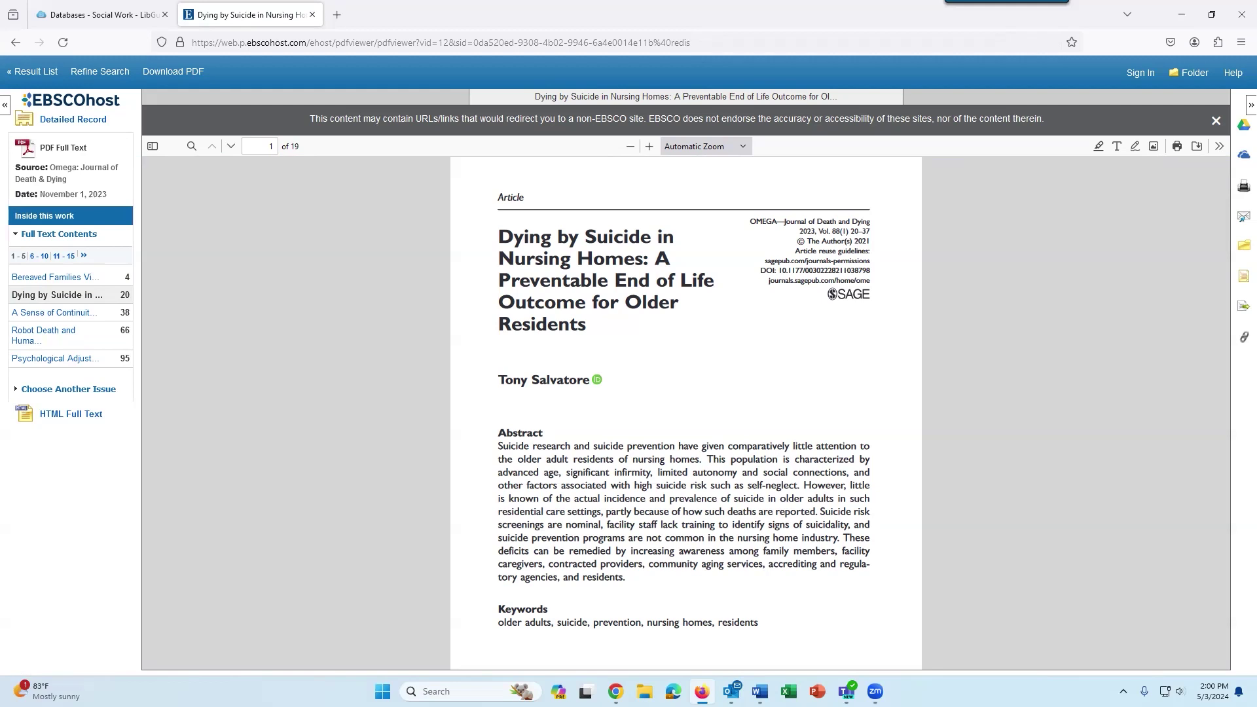
scroll(898, 383, "down", 10)
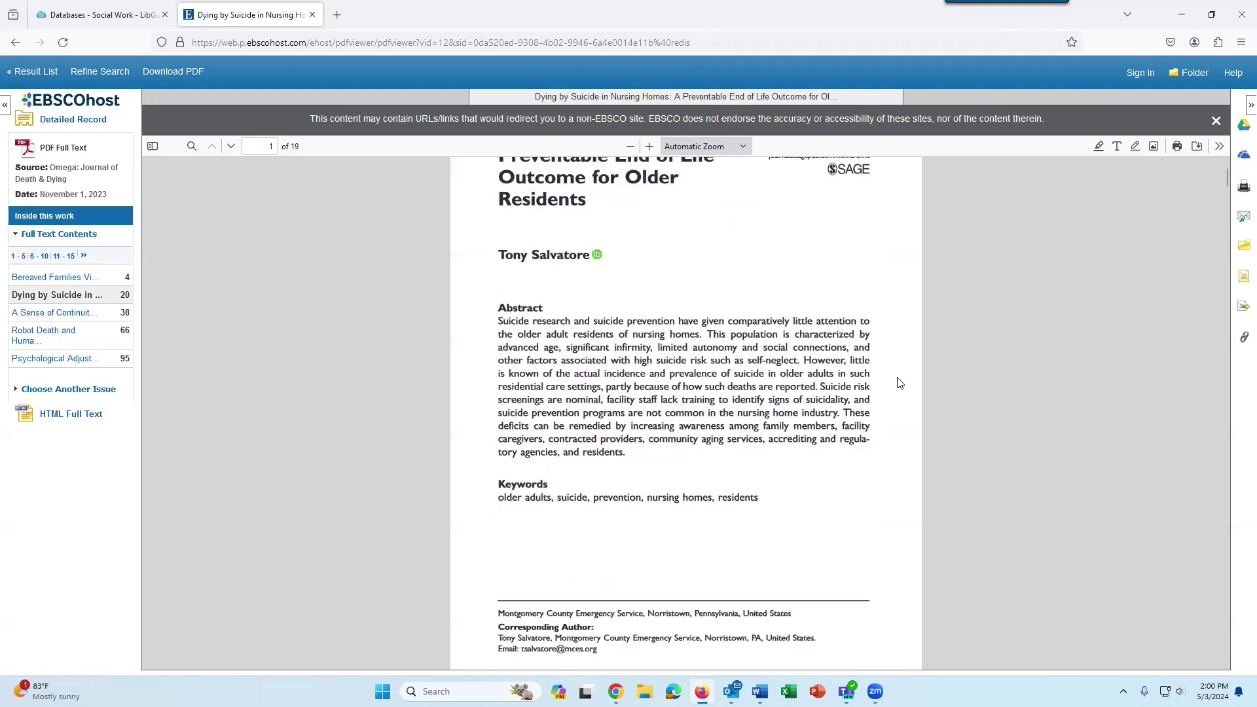
scroll(897, 379, "down", 1)
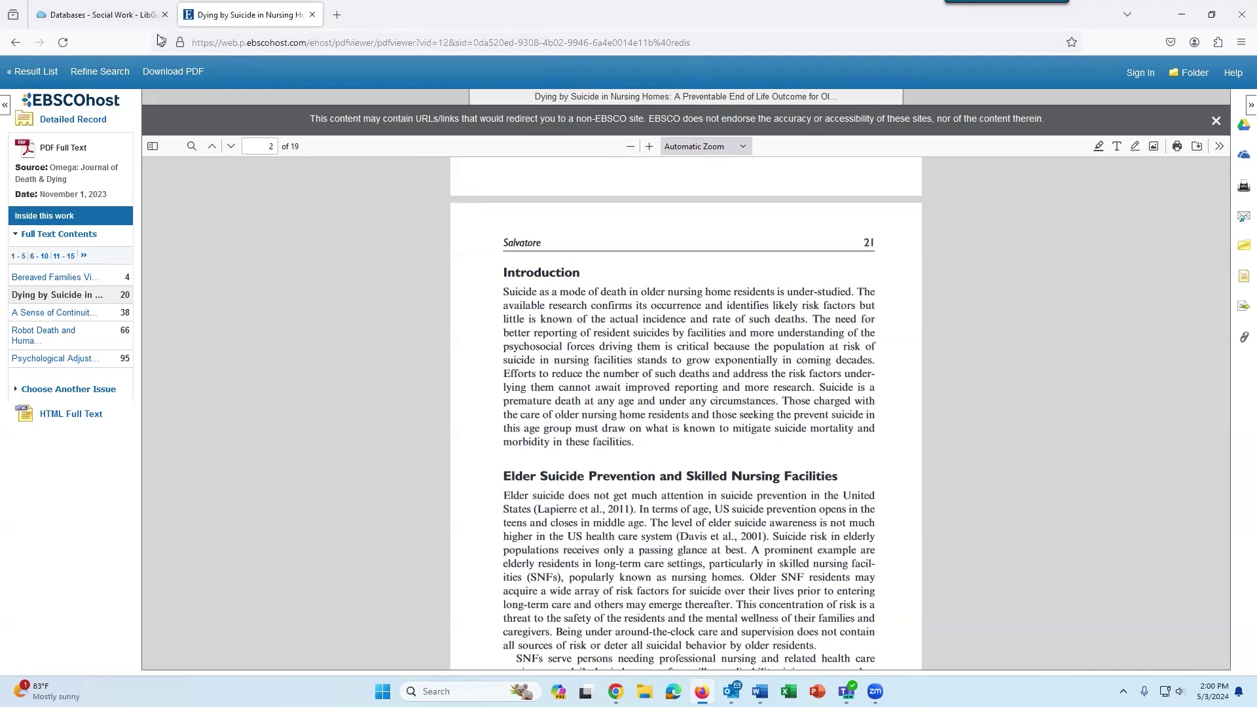
Return from the PDF to the 29-result SocINDEX list and scroll to result 2 on home visiting.
left_click(41, 78)
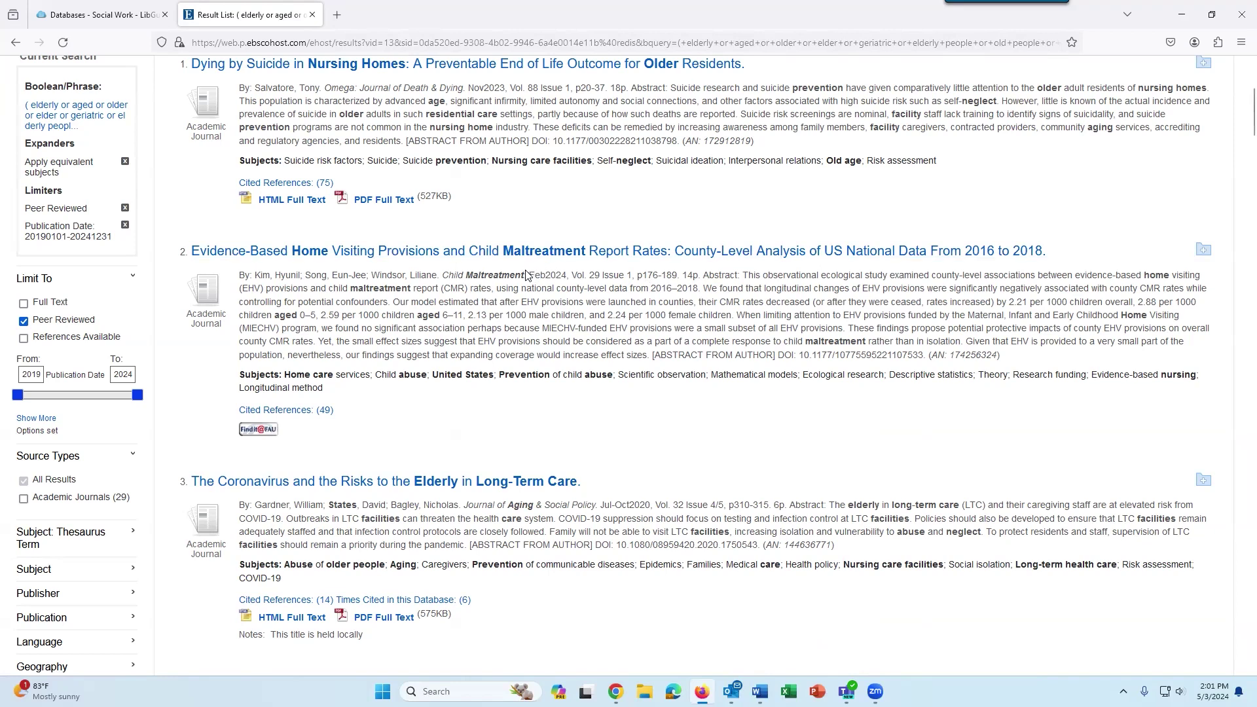
scroll(528, 275, "down", 1)
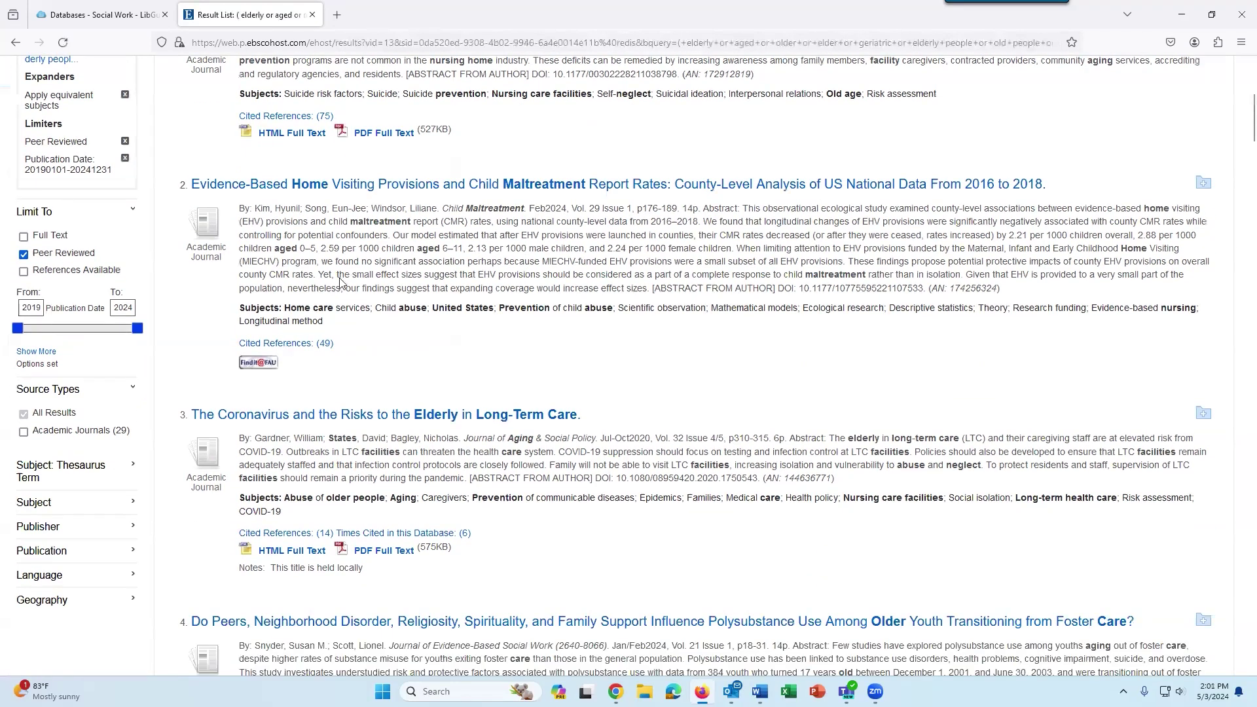
scroll(340, 283, "down", 1)
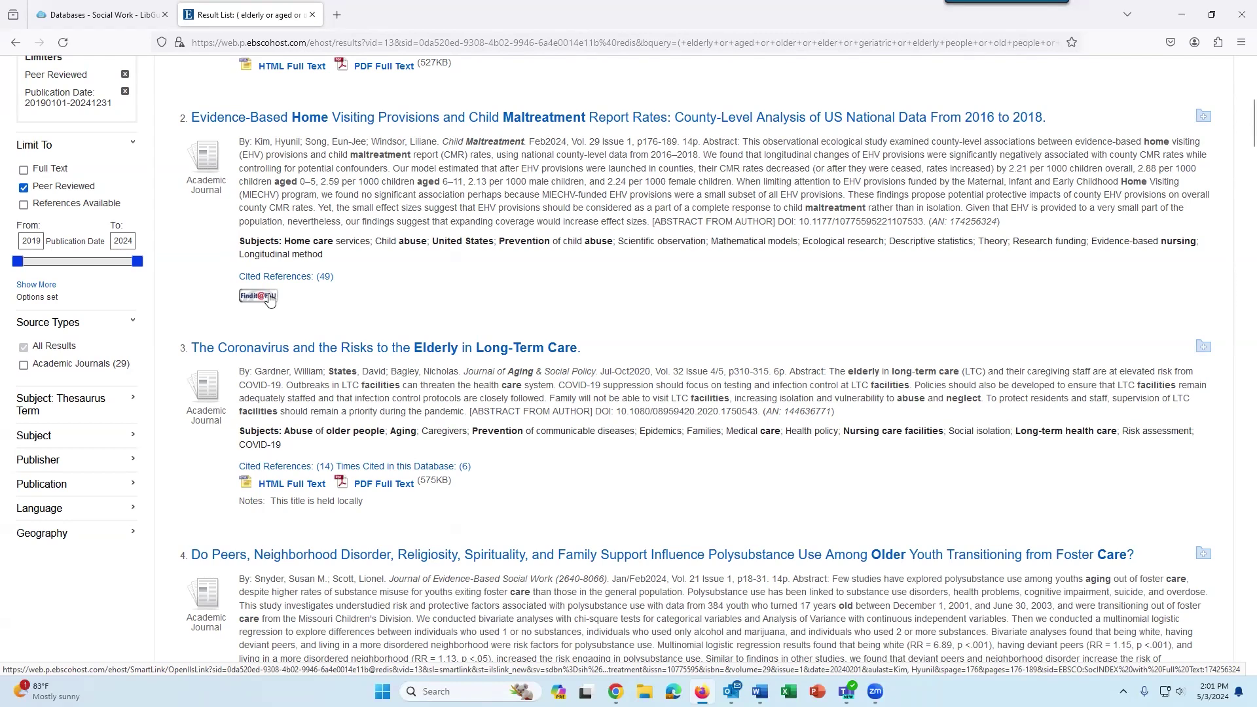
Check FAU availability of the home visiting article and open its SAGE Premier 2020 full text in a new tab.
left_click(269, 298)
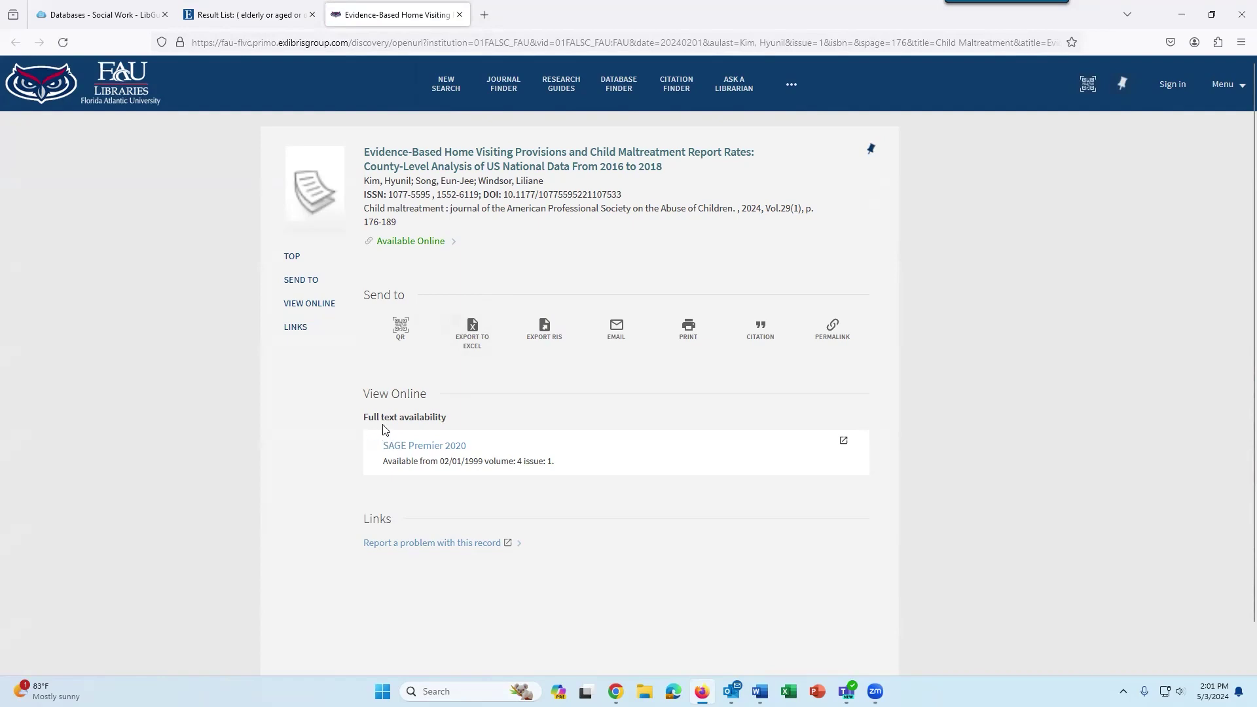
right_click(443, 449)
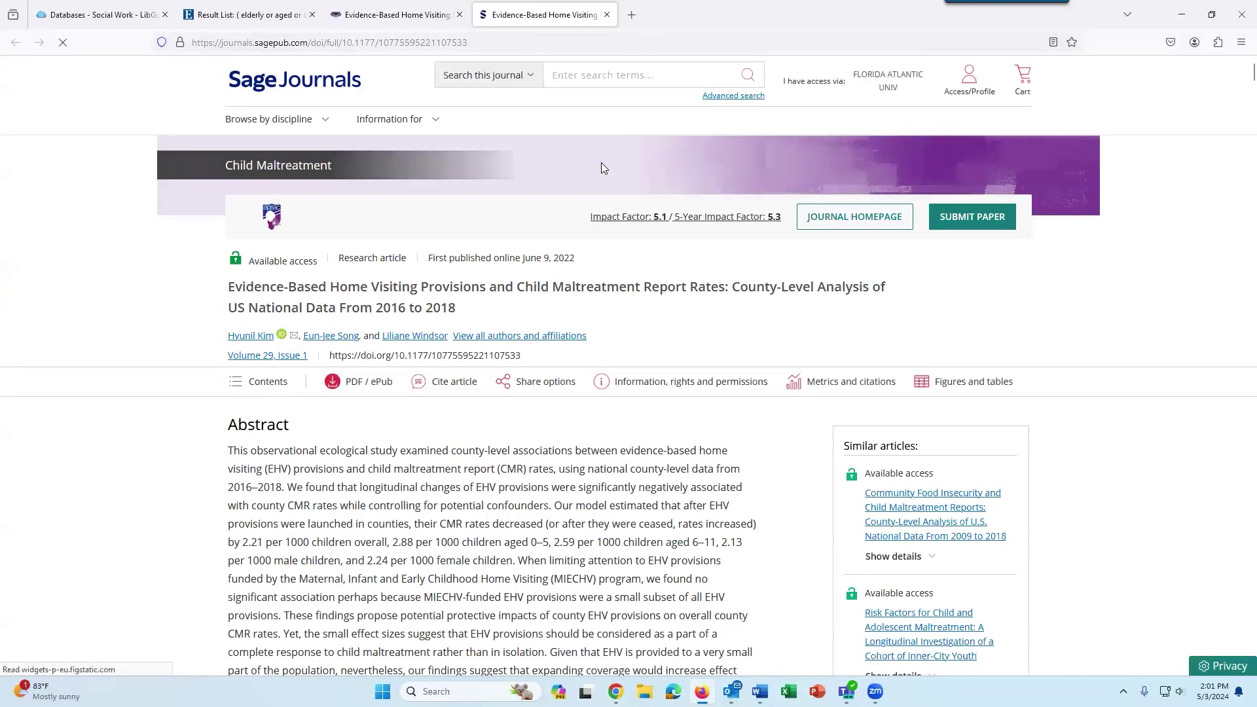
Look over the Sage Journals article page, then go back to the Primo record tab.
scroll(566, 343, "down", 3)
scroll(566, 343, "down", 1)
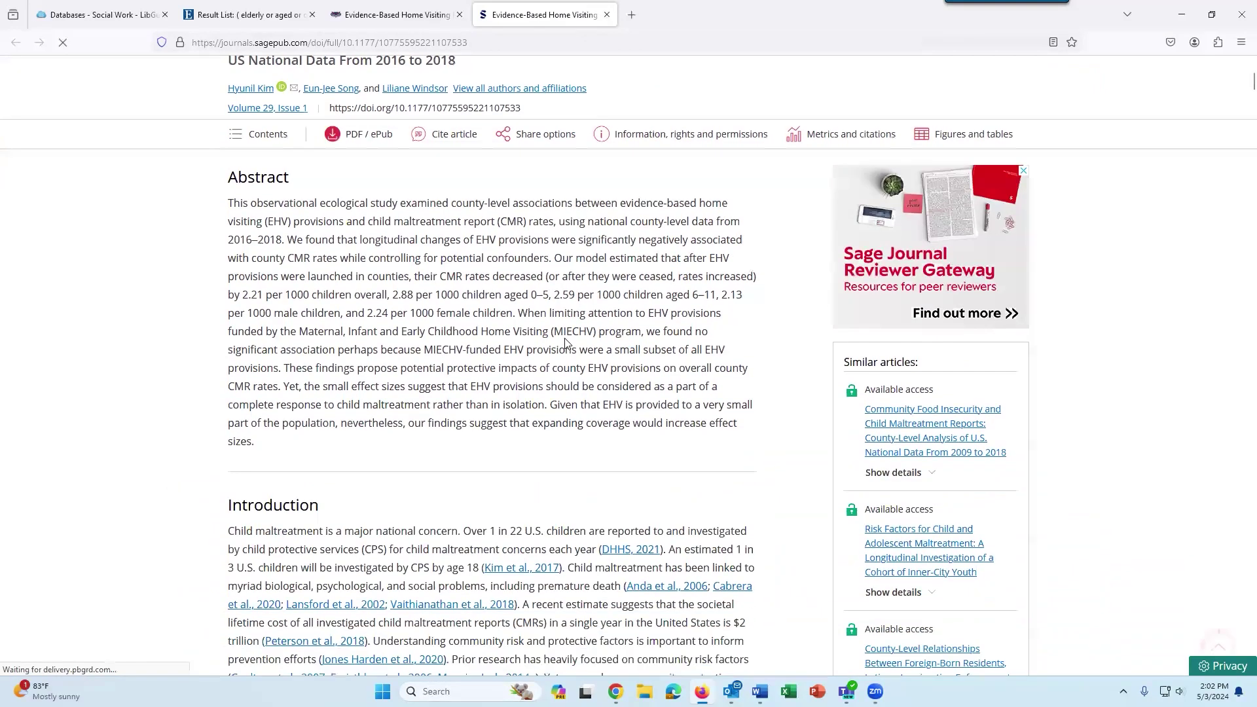
scroll(569, 336, "up", 2)
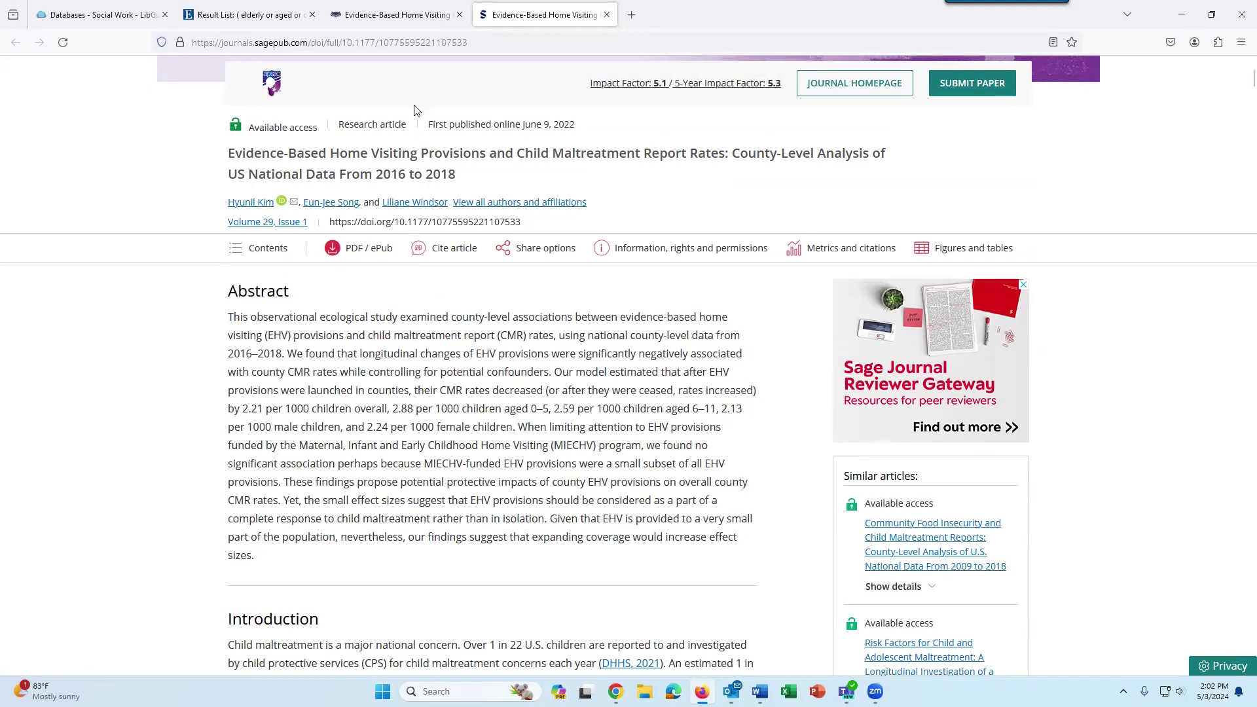
left_click(406, 16)
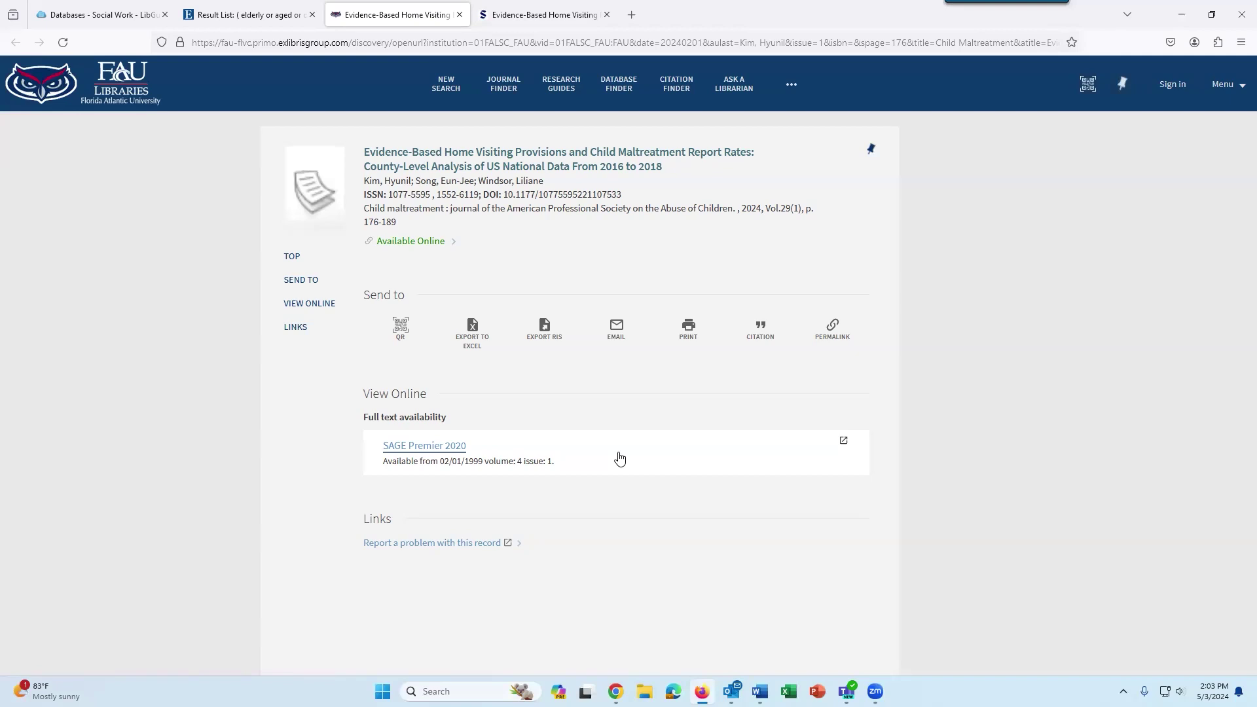
Close the Primo and Sage article tabs and return to the top of the 29 SocINDEX results.
key("ctrl+w")
key("ctrl+w")
scroll(541, 228, "down", 10)
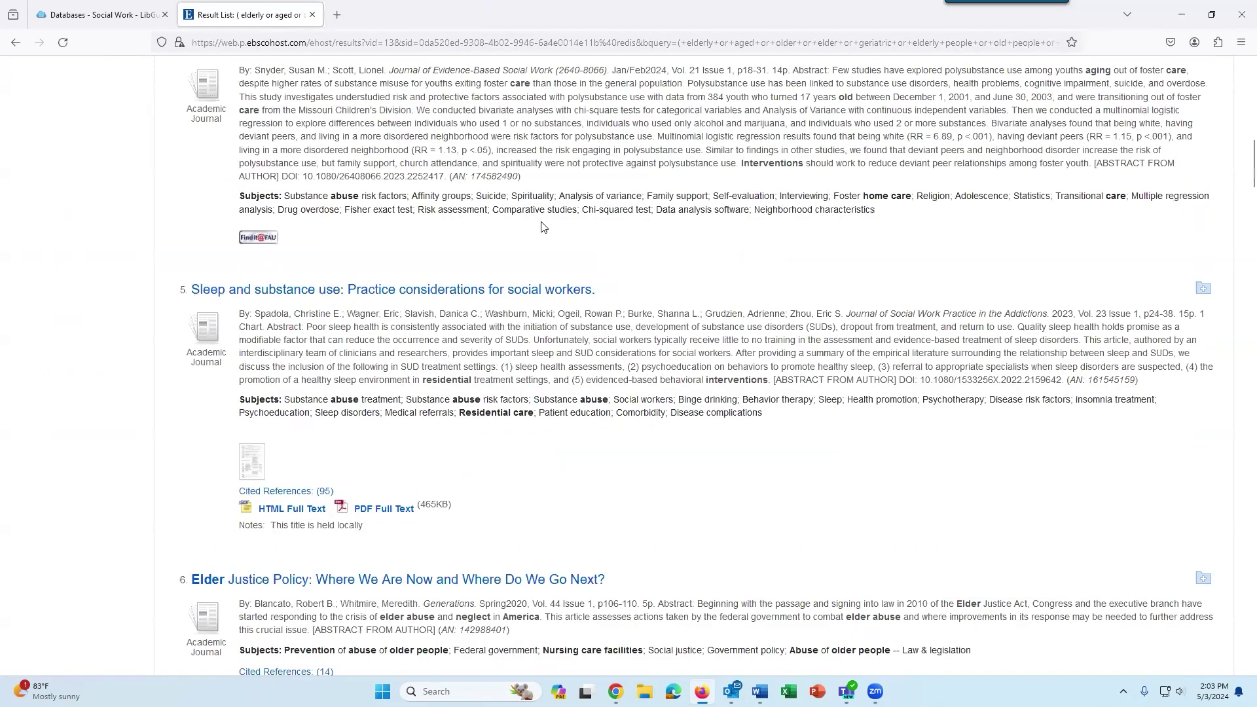
key("Home")
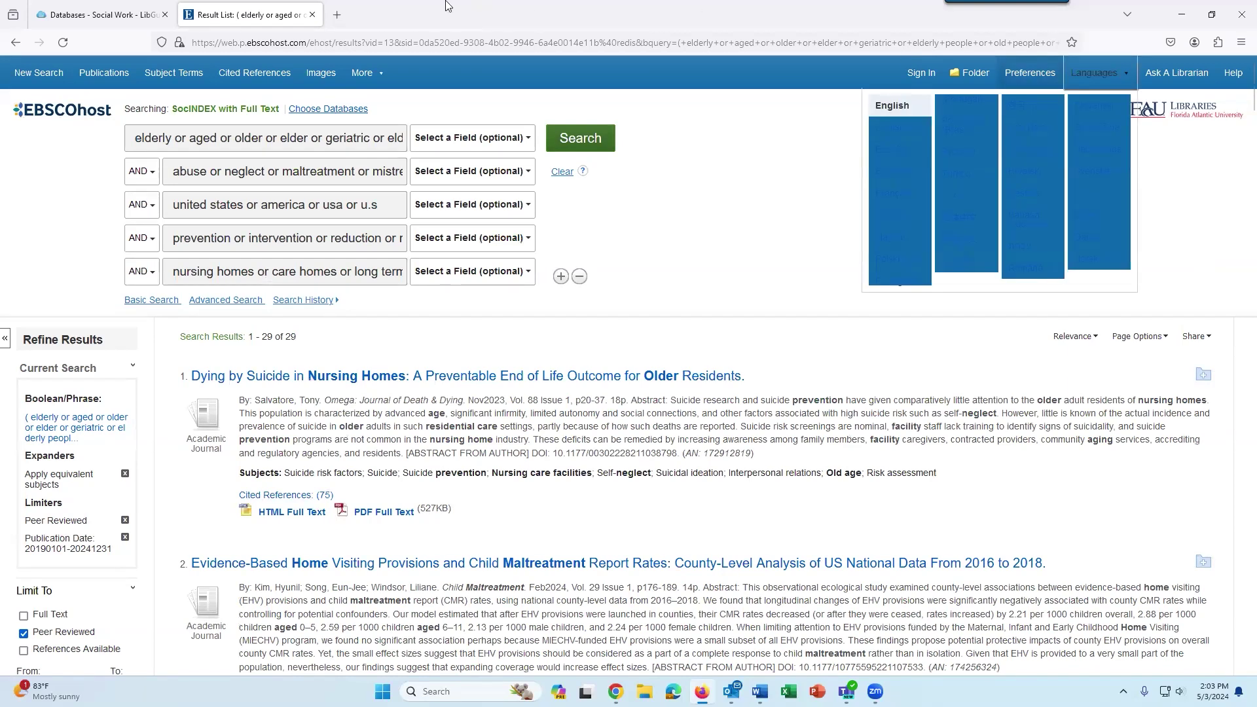
Switch to the Databases - Social Work guide and browse its list of databases.
left_click(128, 16)
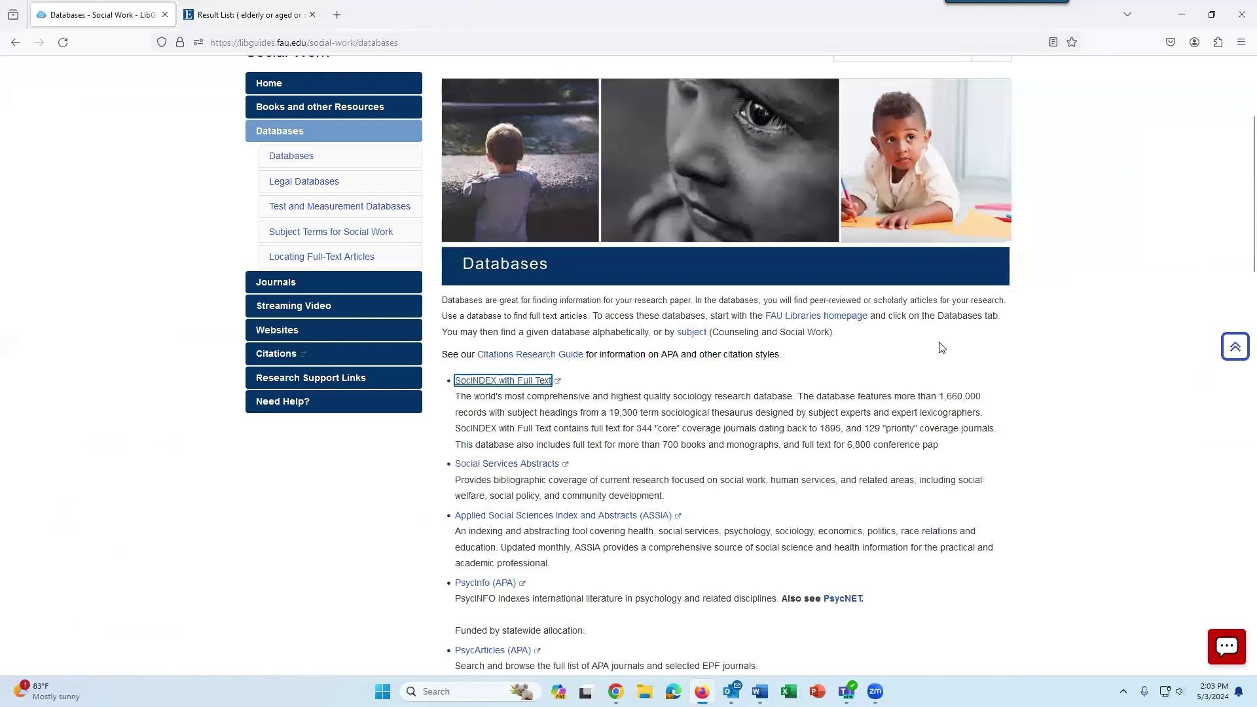
scroll(941, 354, "down", 5)
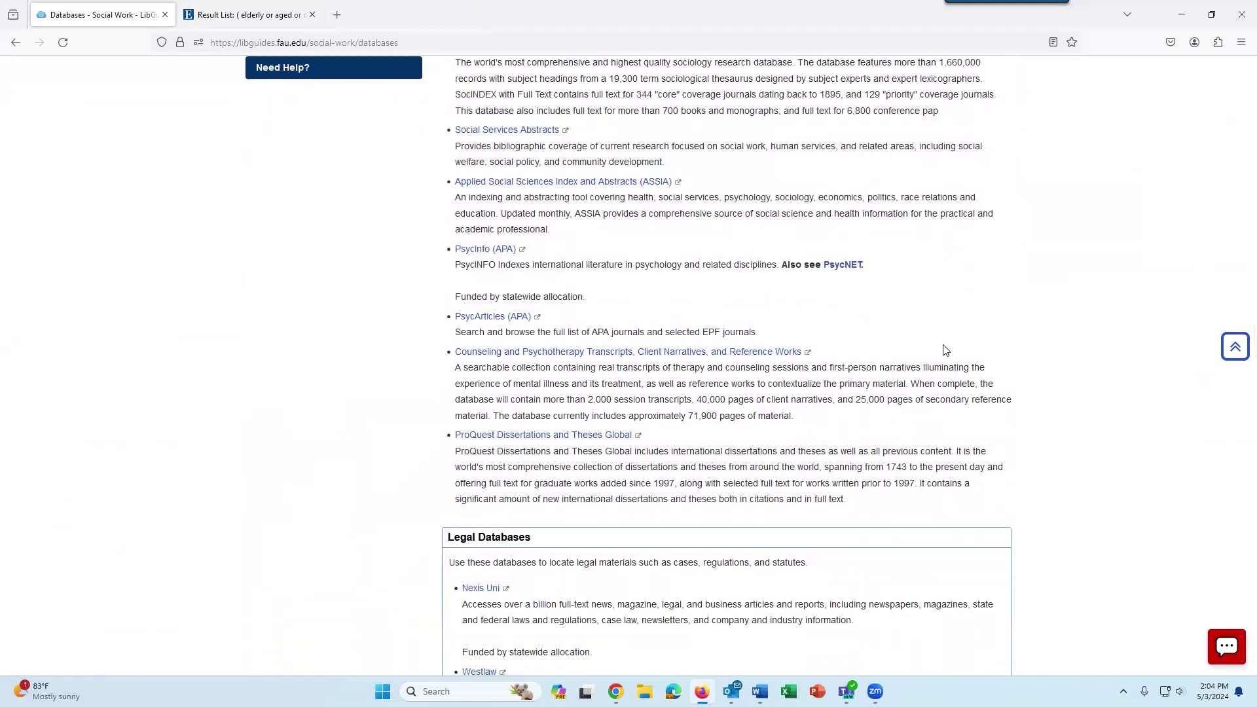
scroll(945, 349, "down", 4)
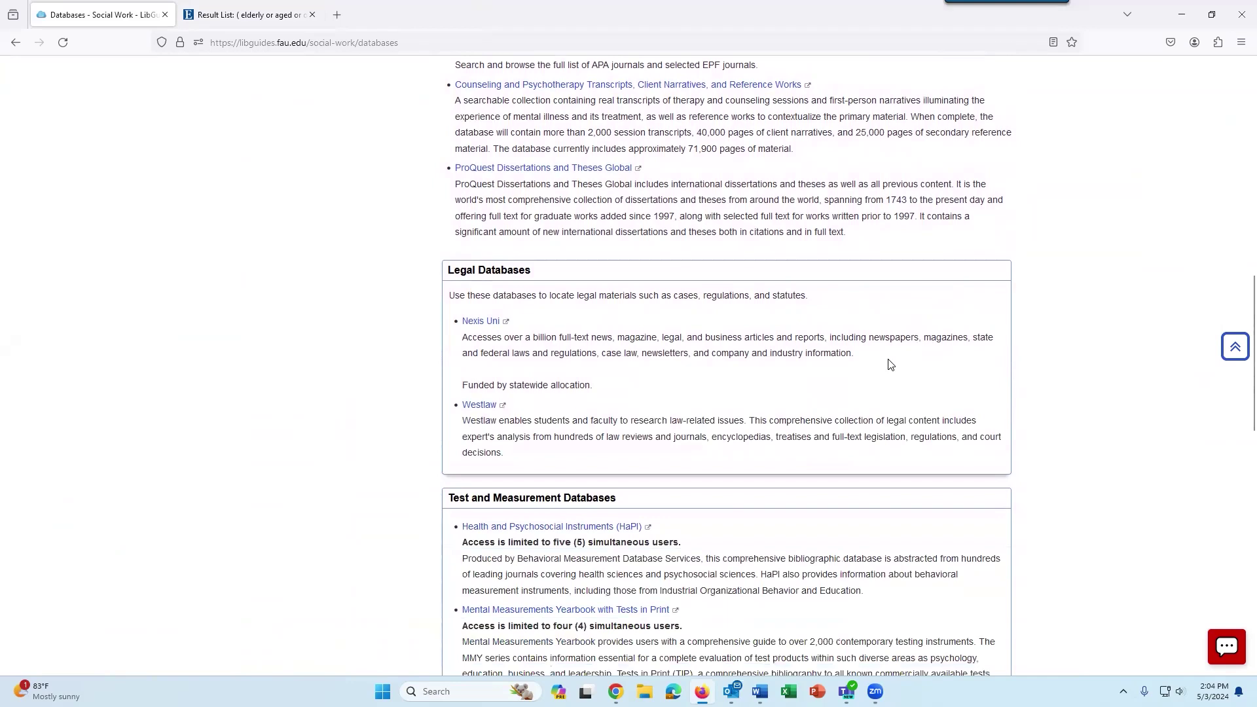
scroll(875, 367, "down", 2)
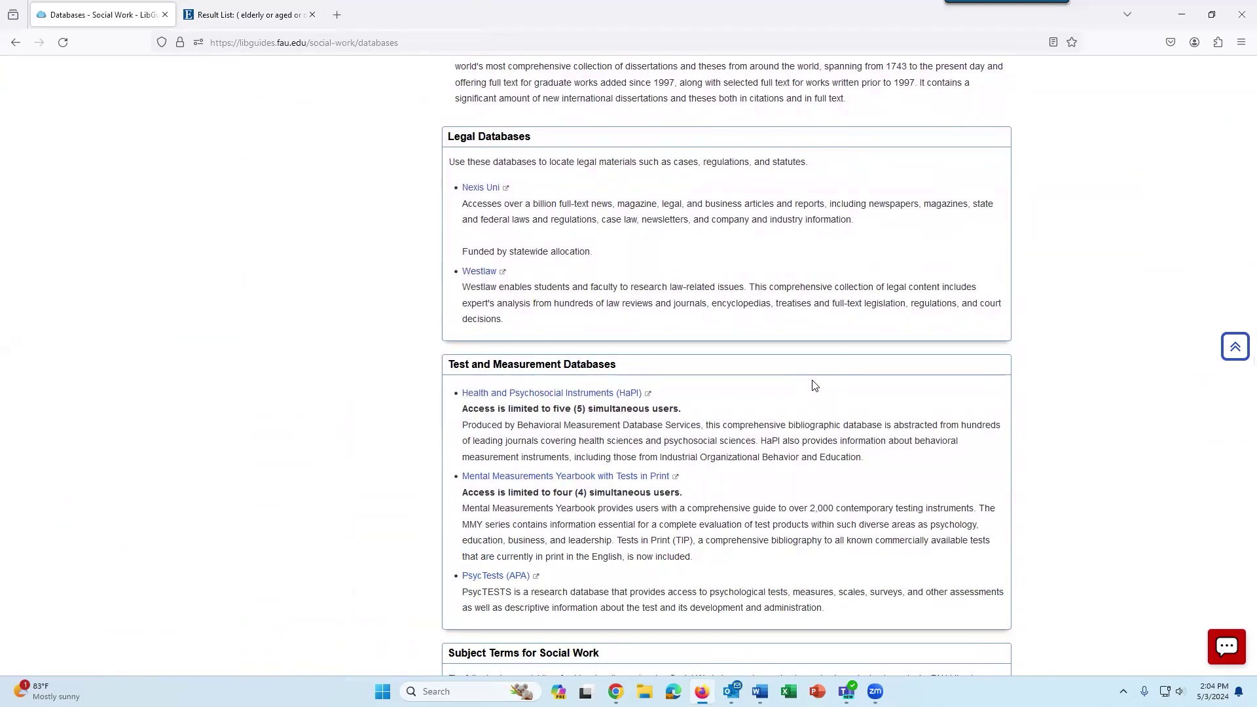
scroll(814, 385, "up", 15)
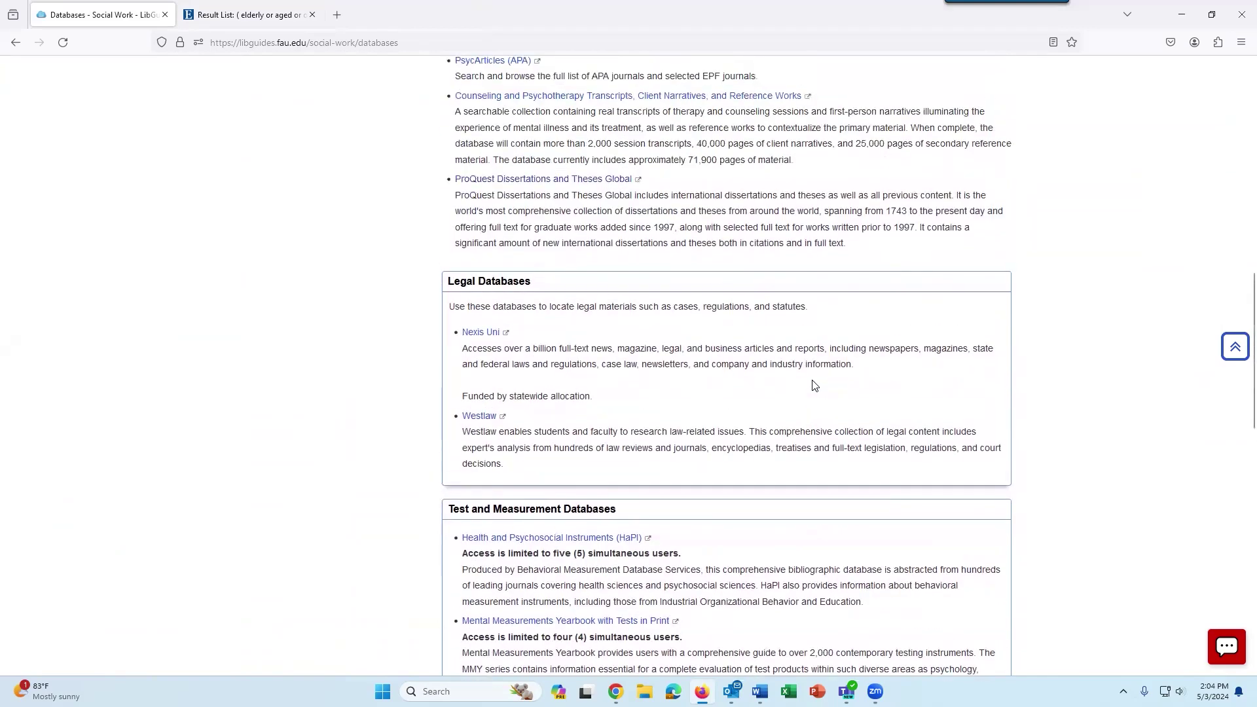
scroll(811, 384, "up", 3)
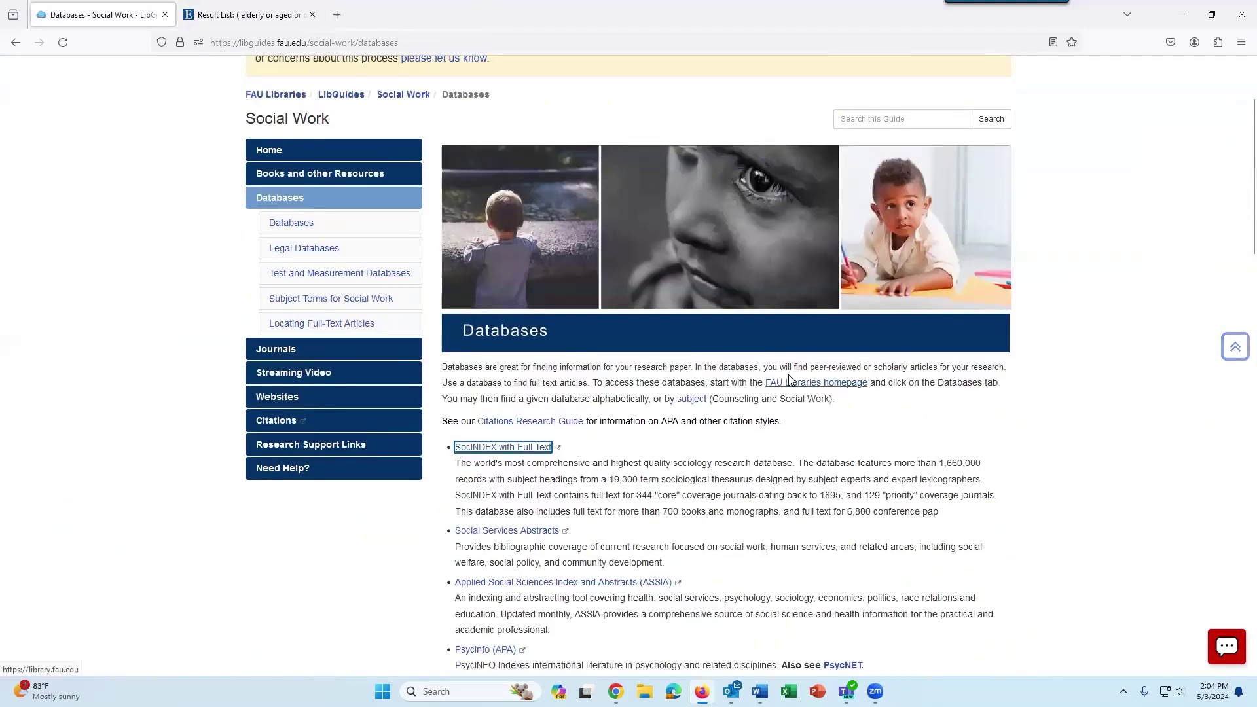
Open the guide's Journals page and review the Recommended Journals in Social Work list.
left_click(408, 356)
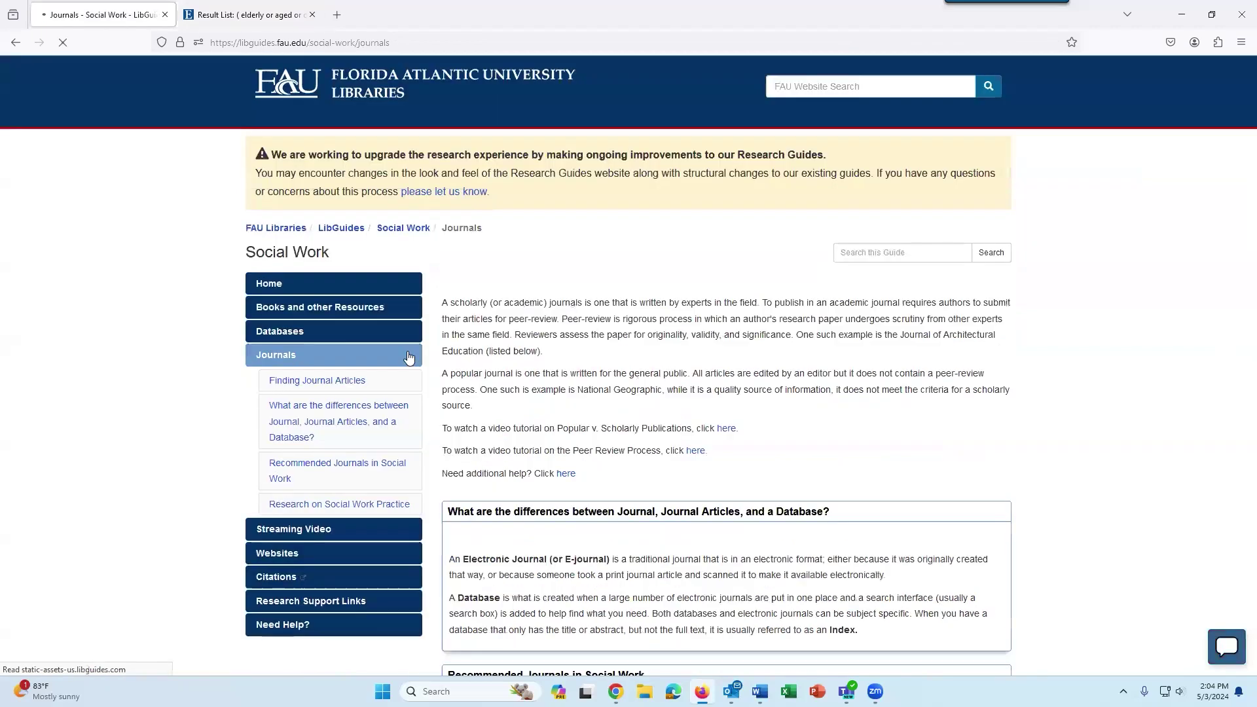
scroll(695, 386, "down", 2)
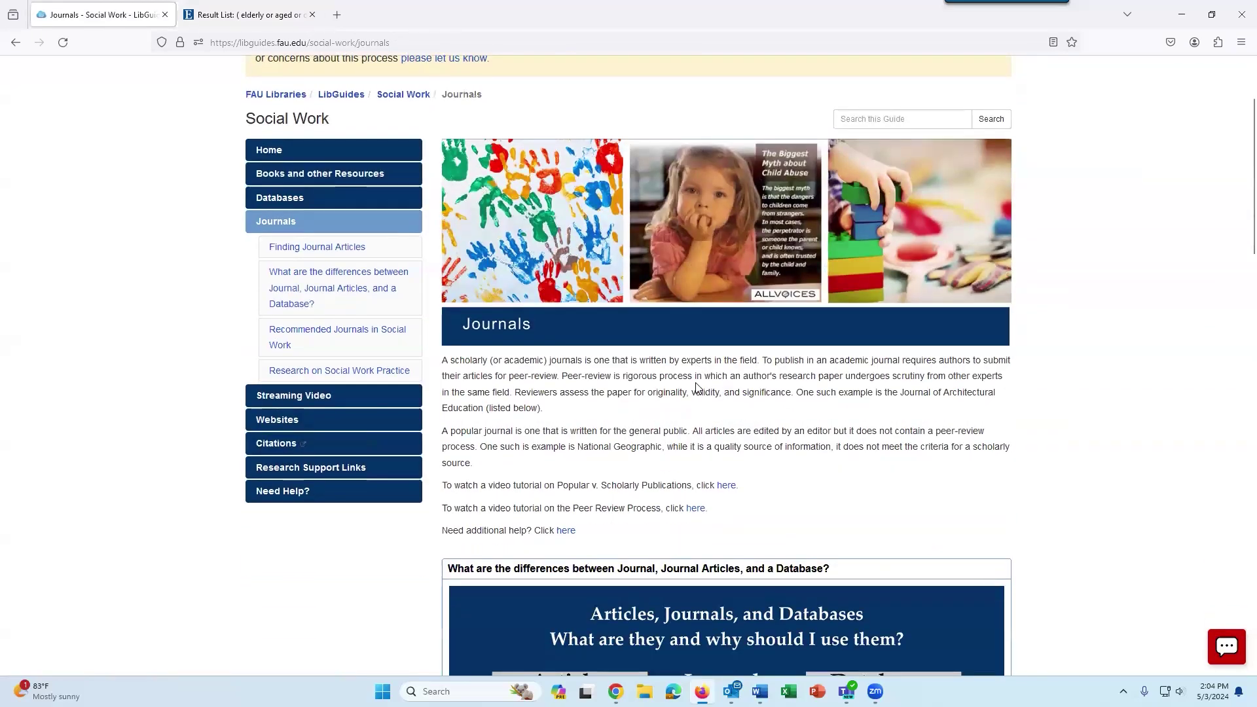
scroll(696, 386, "down", 7)
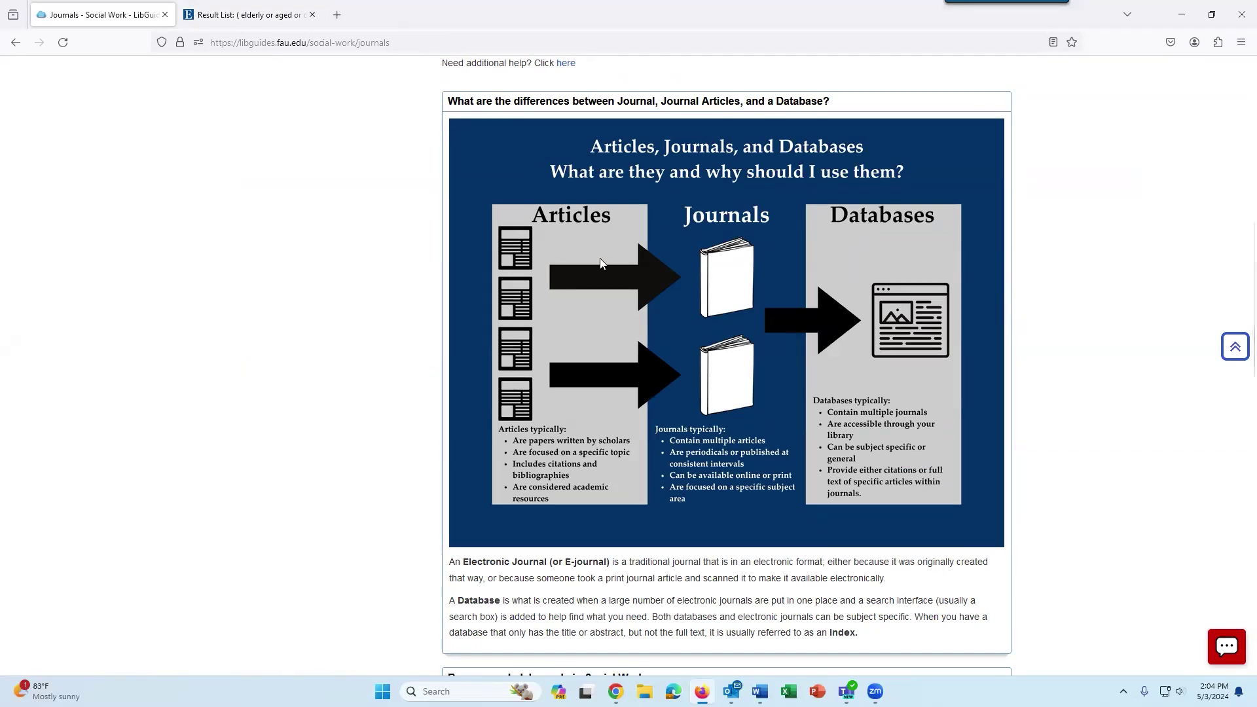
scroll(640, 349, "down", 5)
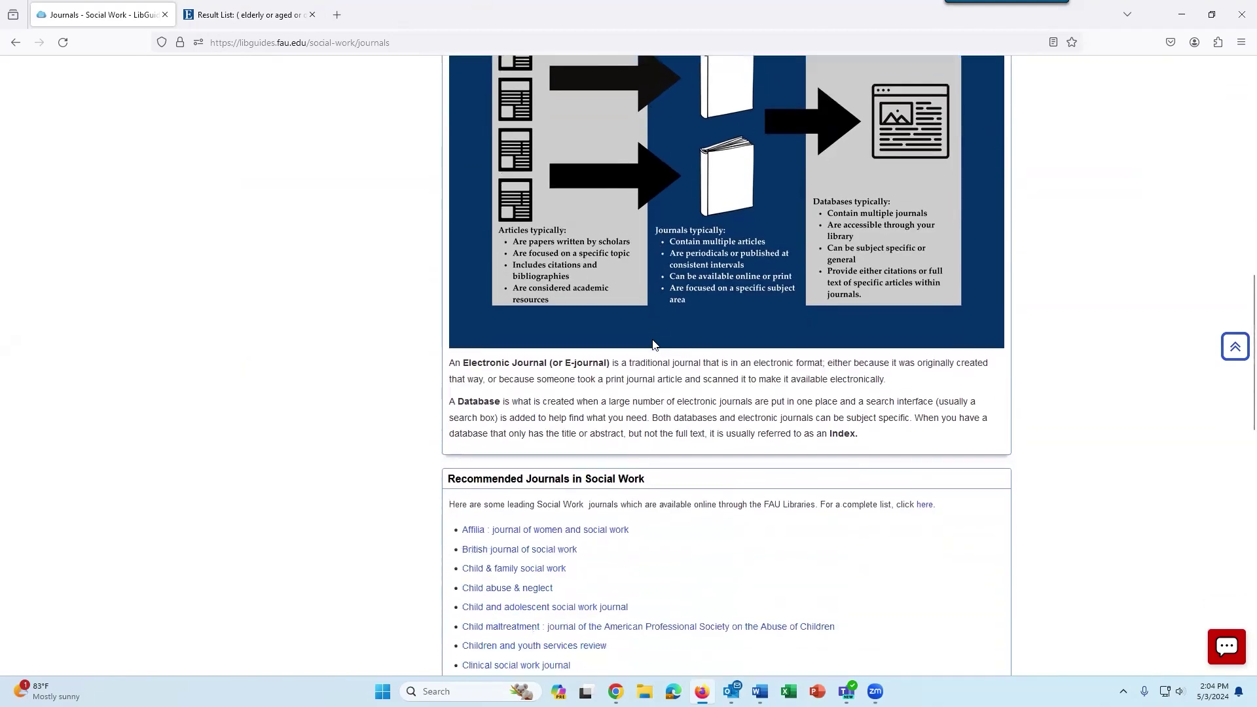
scroll(640, 349, "down", 4)
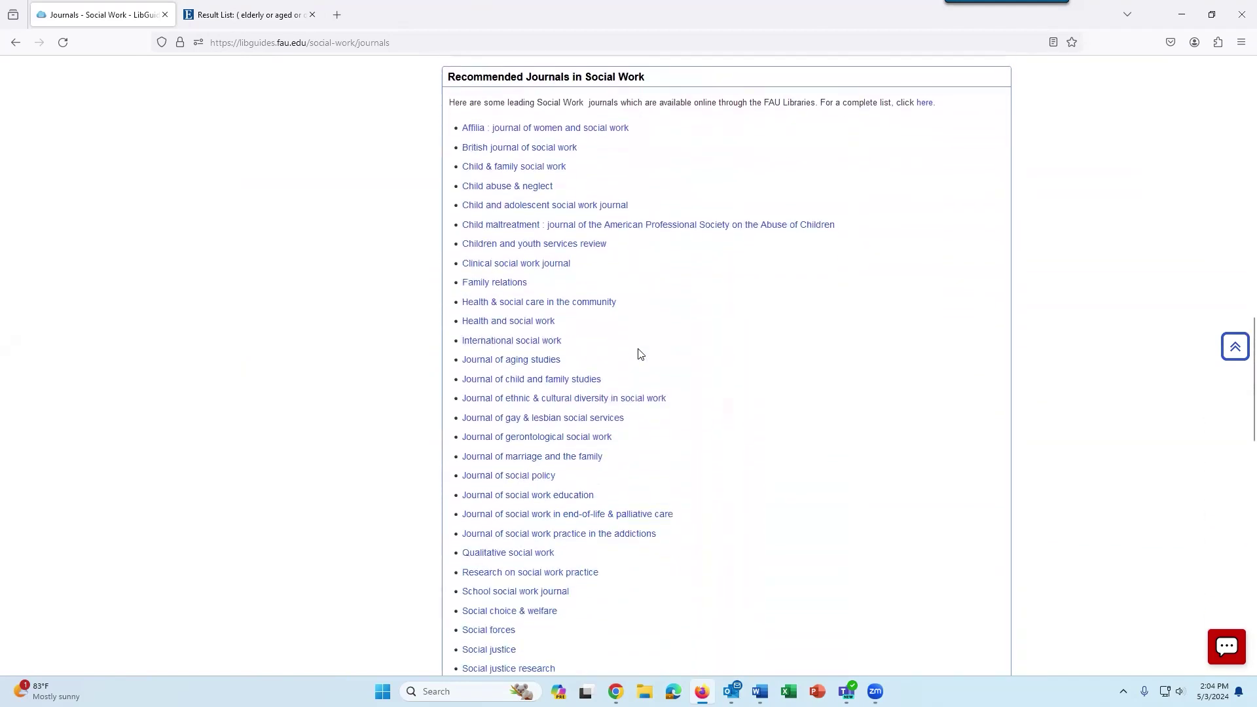
scroll(640, 354, "up", 14)
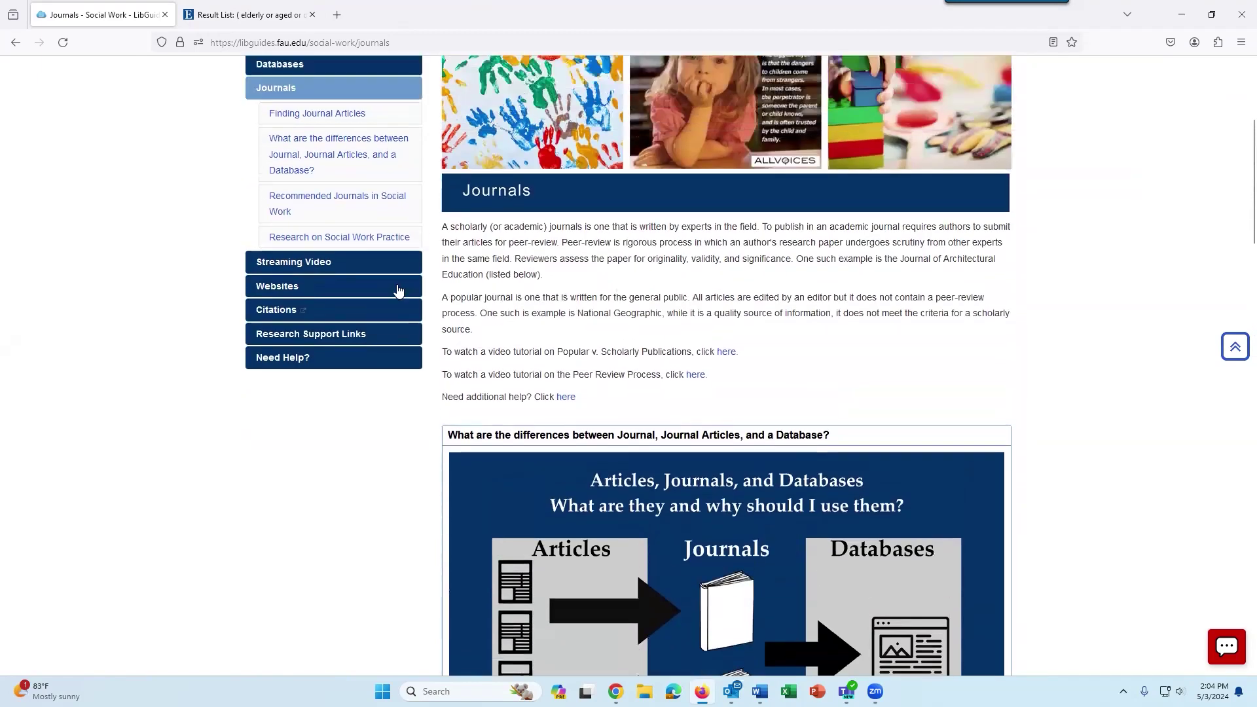
Open the Streaming Video page and bring the Databases with Streaming Video Content box into view.
left_click(350, 264)
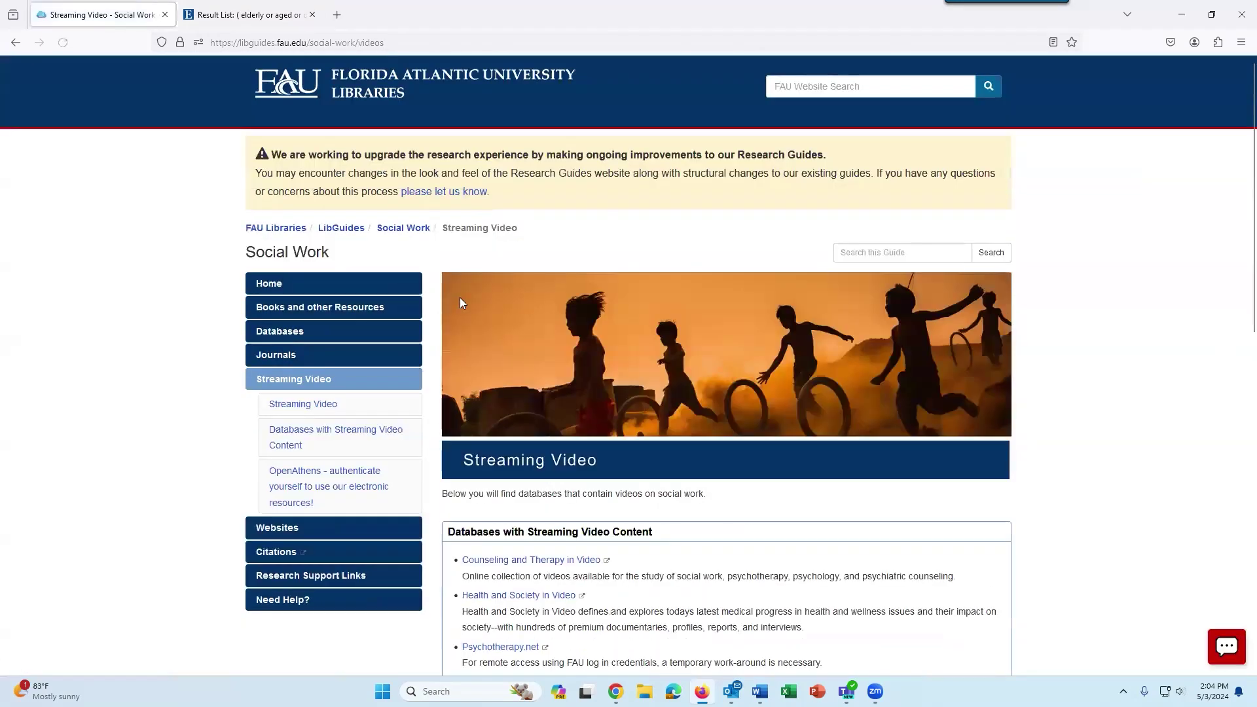
scroll(648, 403, "down", 4)
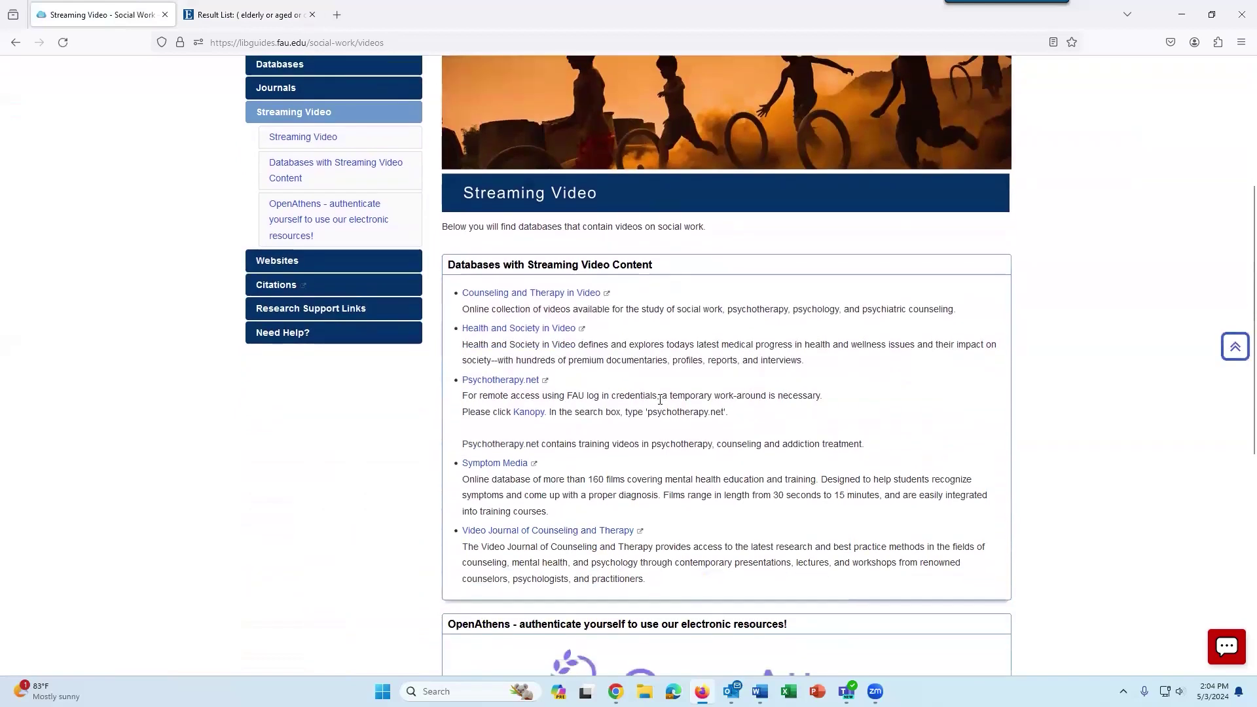
scroll(661, 399, "down", 1)
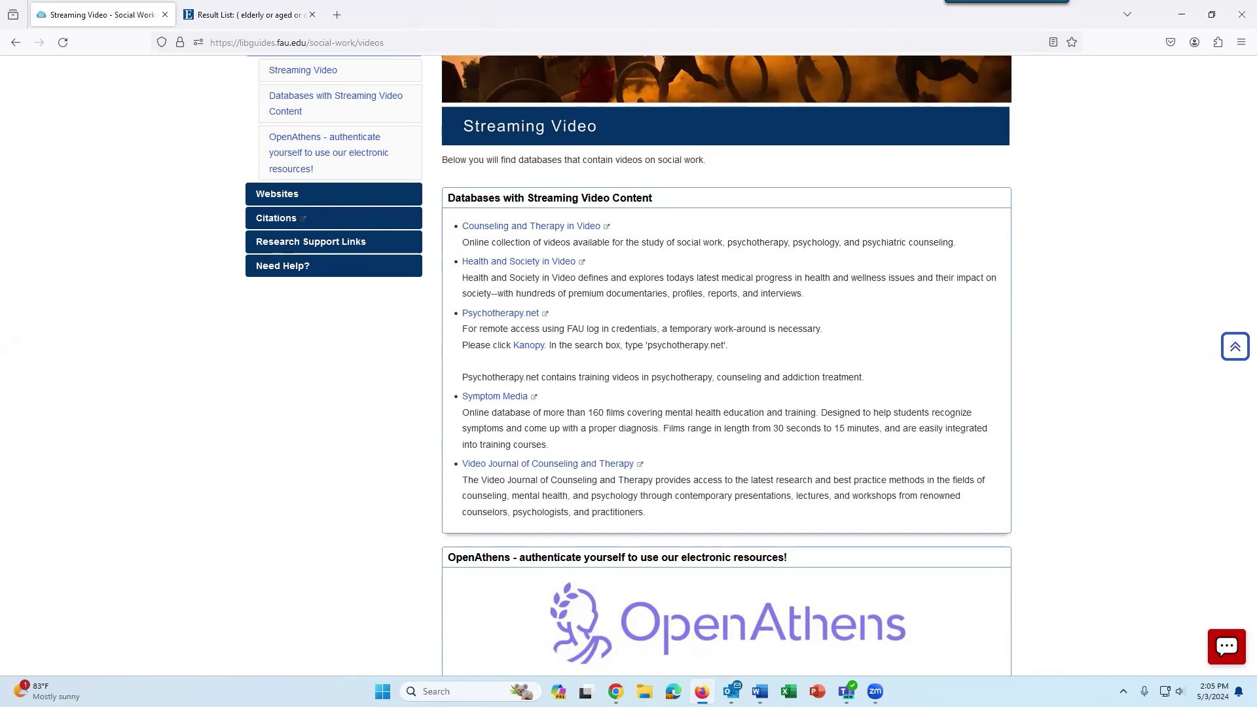
Open the Citations guide in a new tab, then its APA (7th and 6th ed.) Boot Camp guide.
left_click(314, 220)
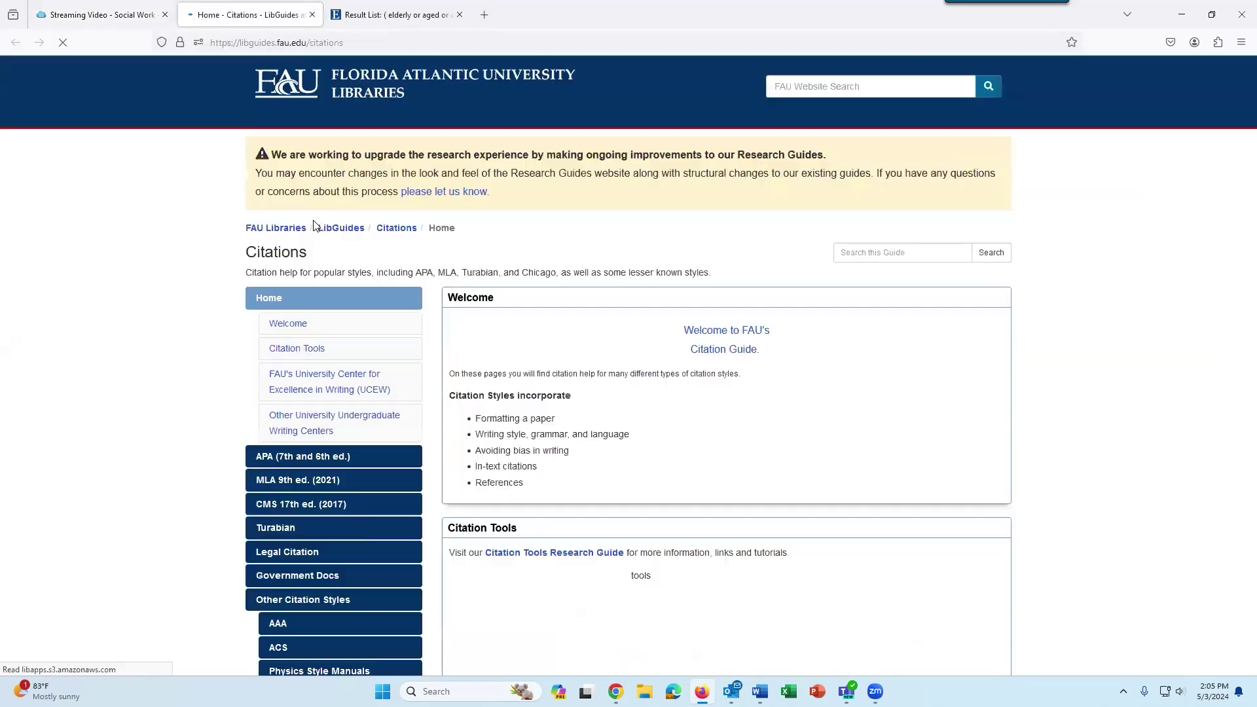
left_click(388, 457)
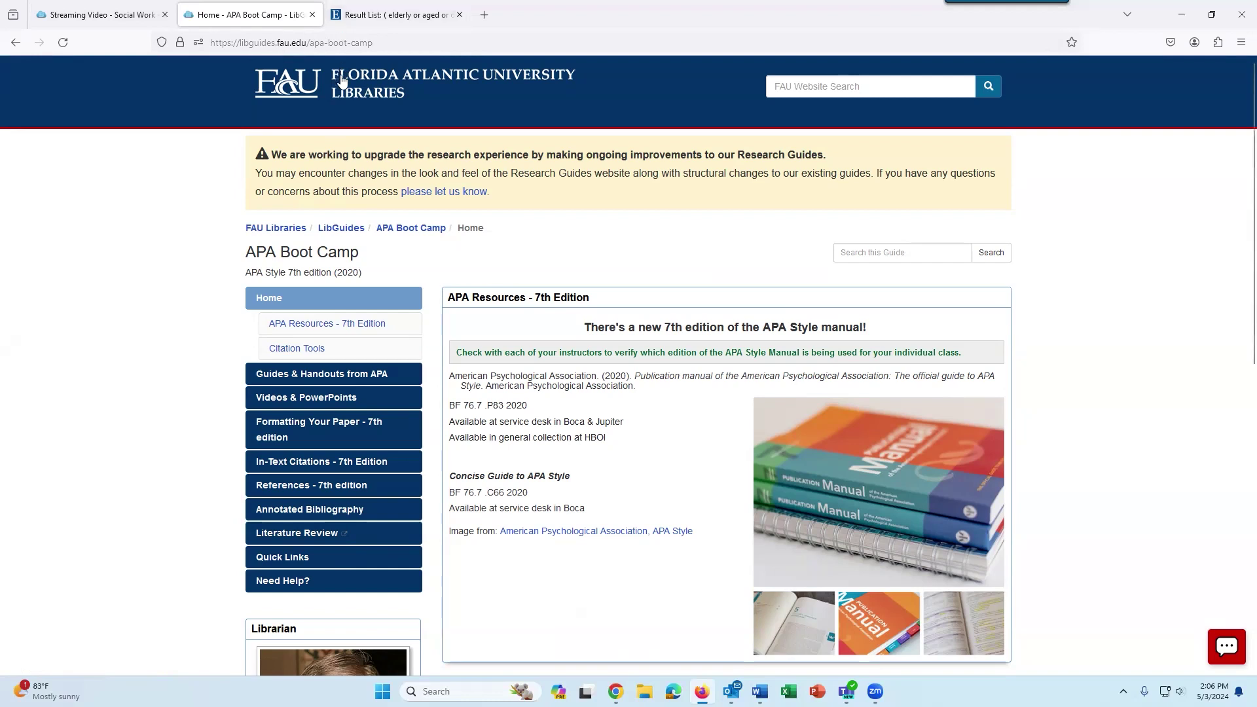
Go to the FAU Libraries homepage and open the Borrow from Anywhere interlibrary loan page.
left_click(425, 88)
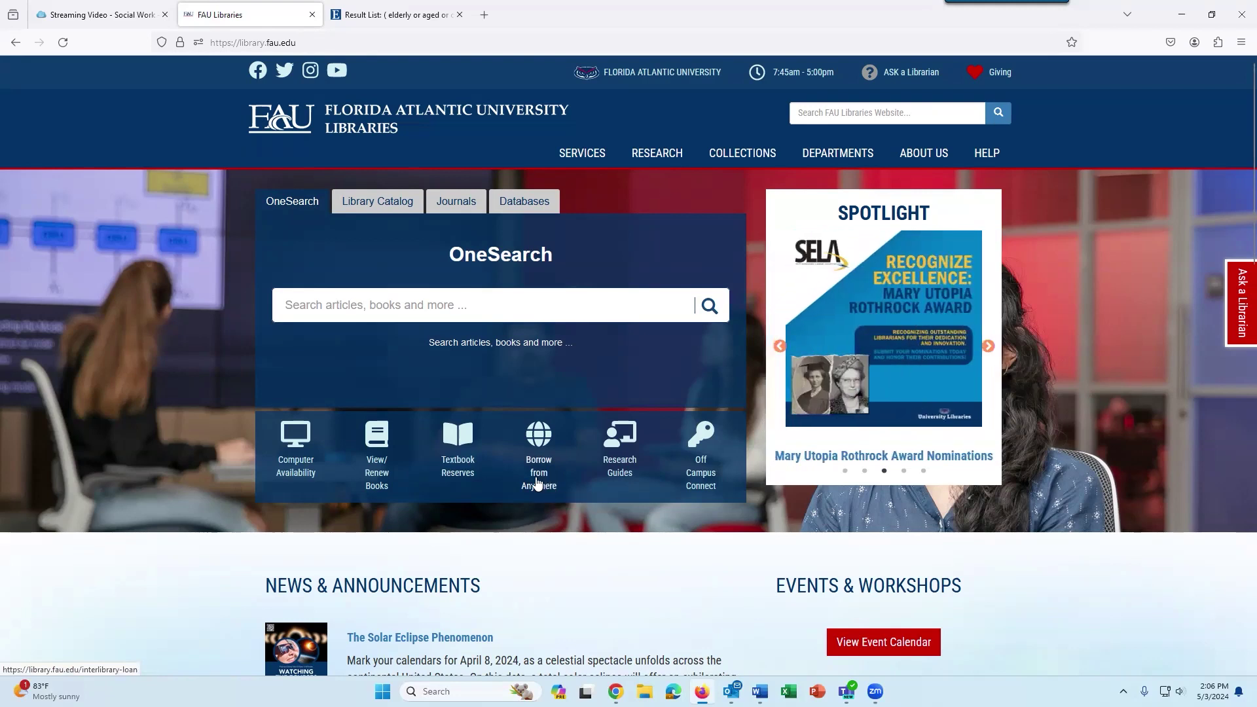
left_click(541, 481)
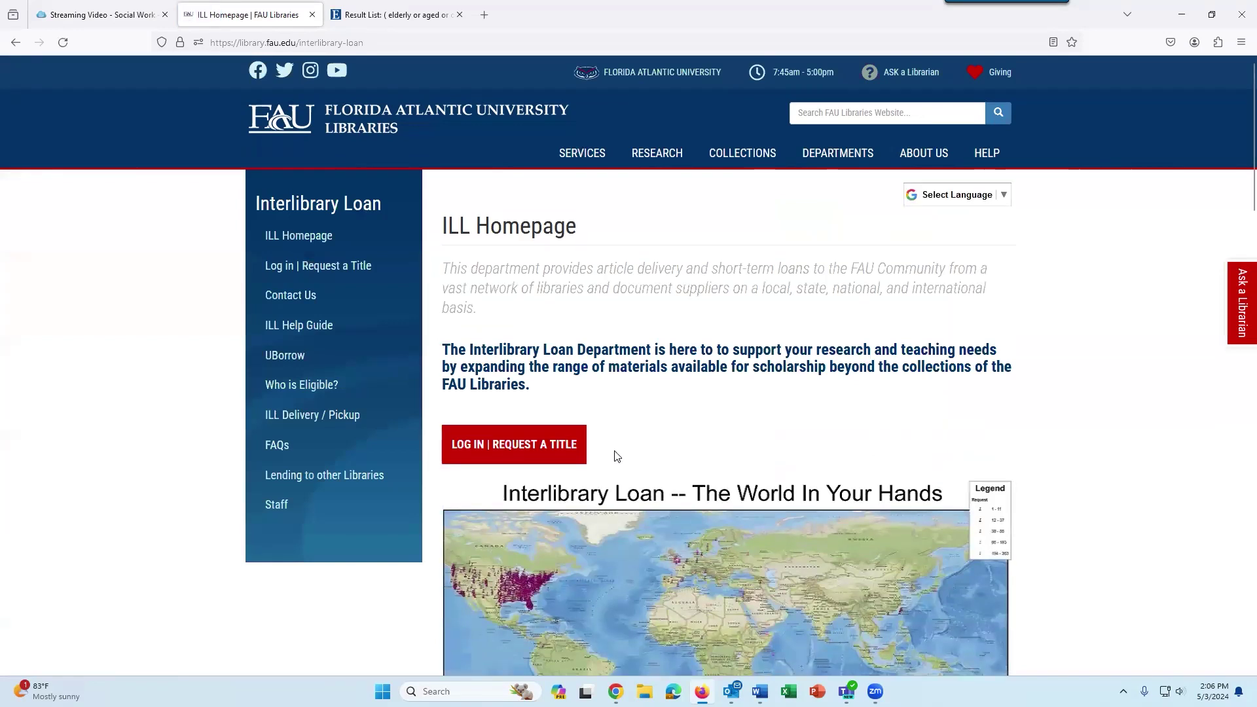
Log in to FAU ILLiad through Request a Title and show the New Requests dropdown.
left_click(481, 451)
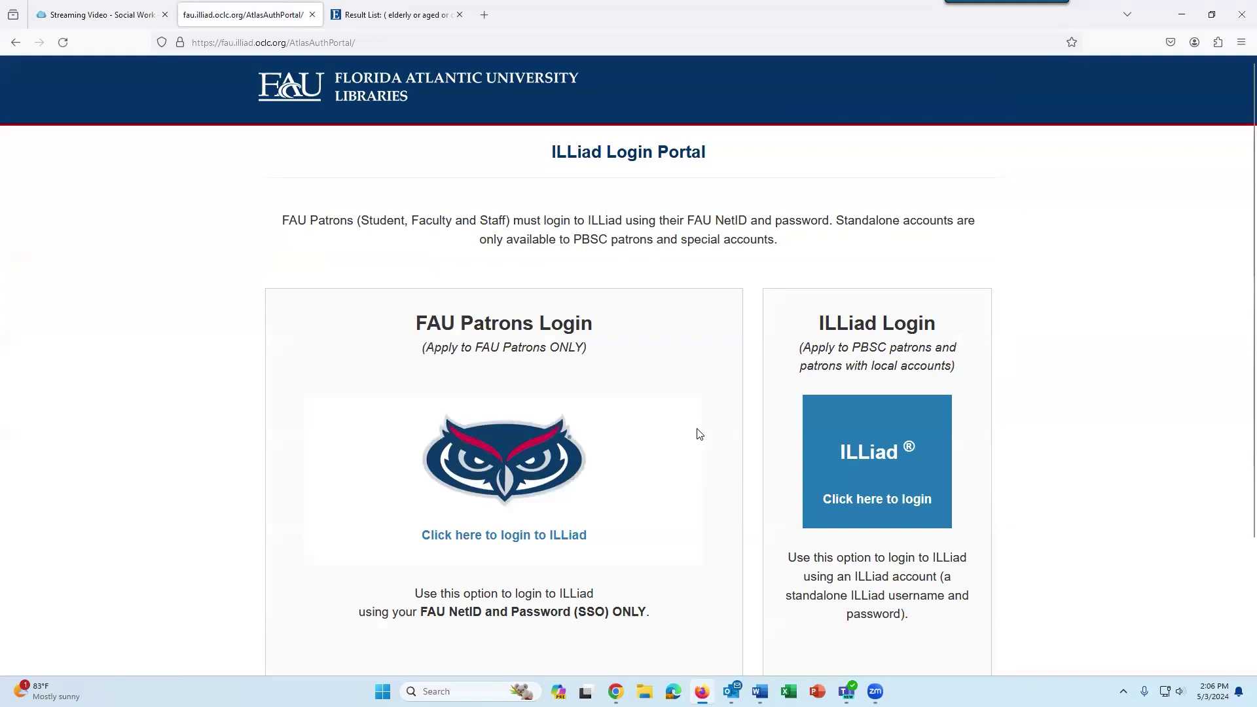
scroll(699, 432, "down", 2)
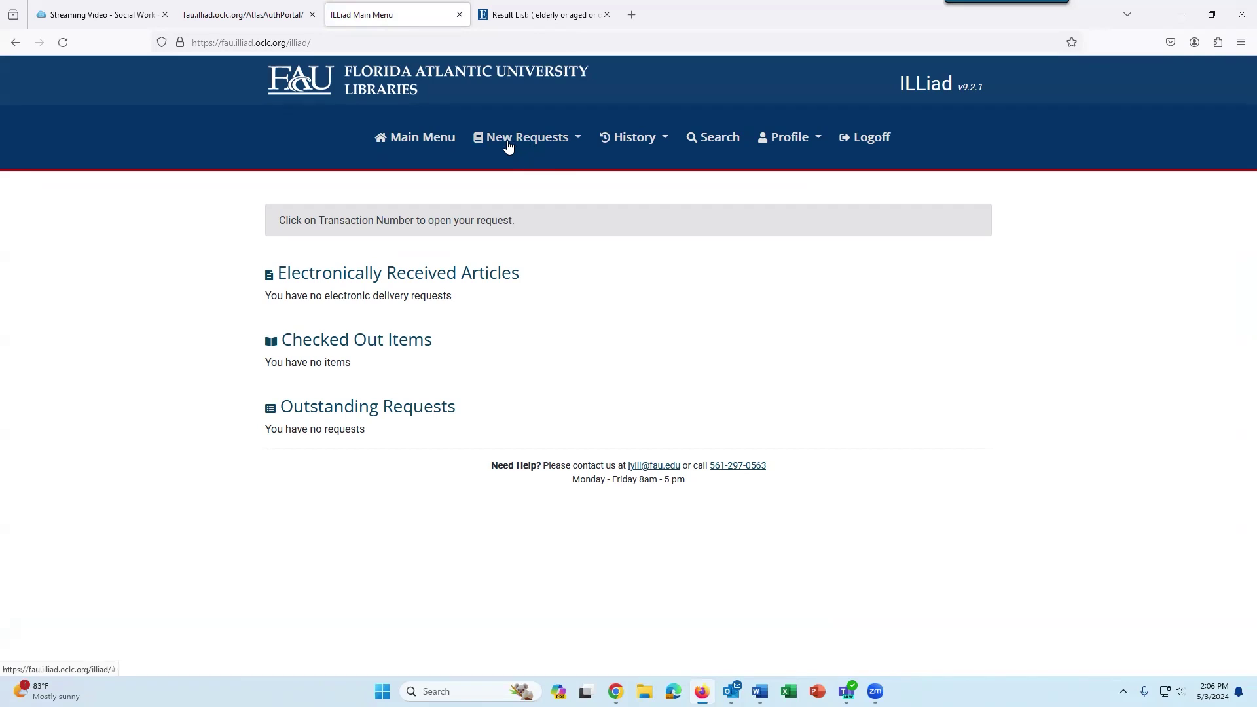
left_click(551, 145)
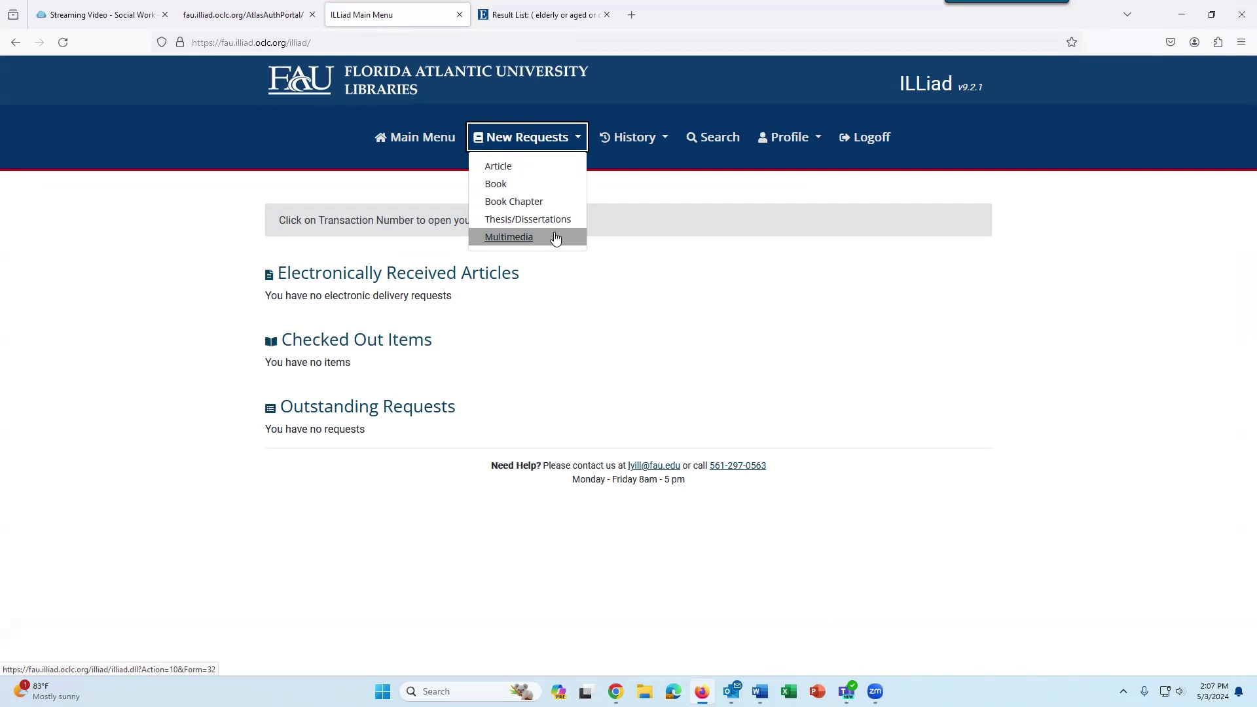
Open a blank ILLiad Book Request form and scroll through it down to Submit Request.
left_click(533, 185)
scroll(690, 365, "down", 5)
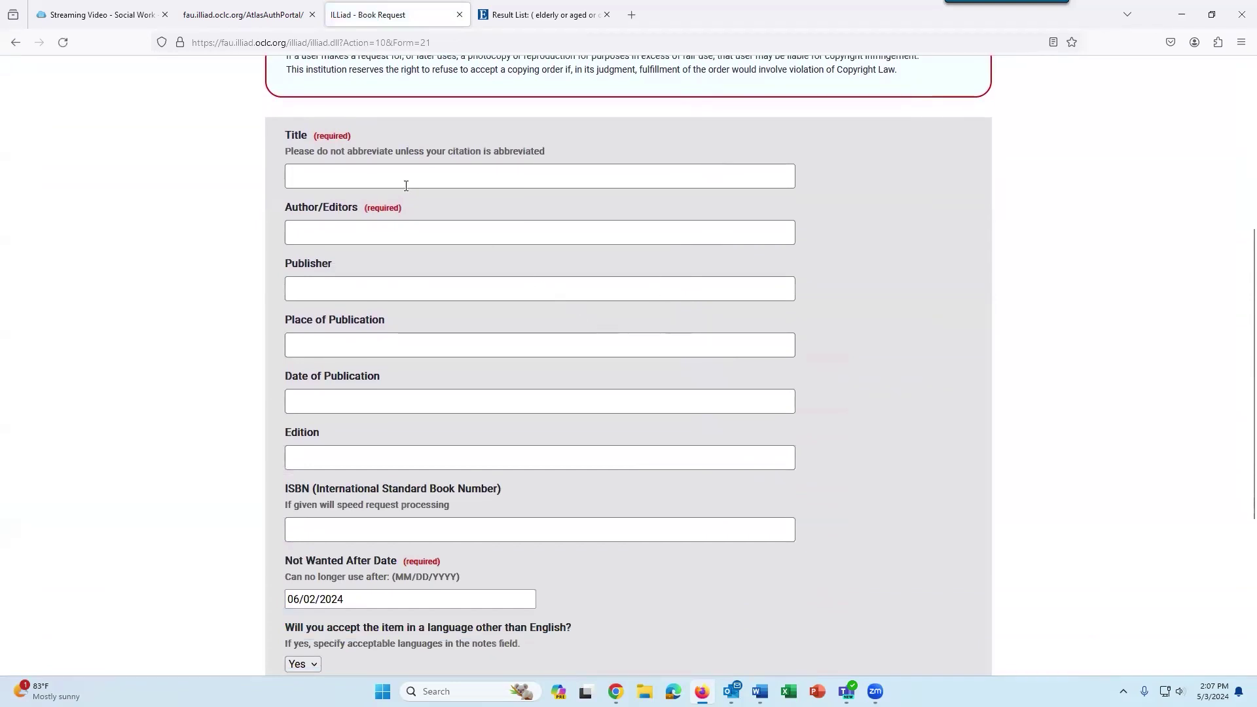
scroll(456, 316, "down", 1)
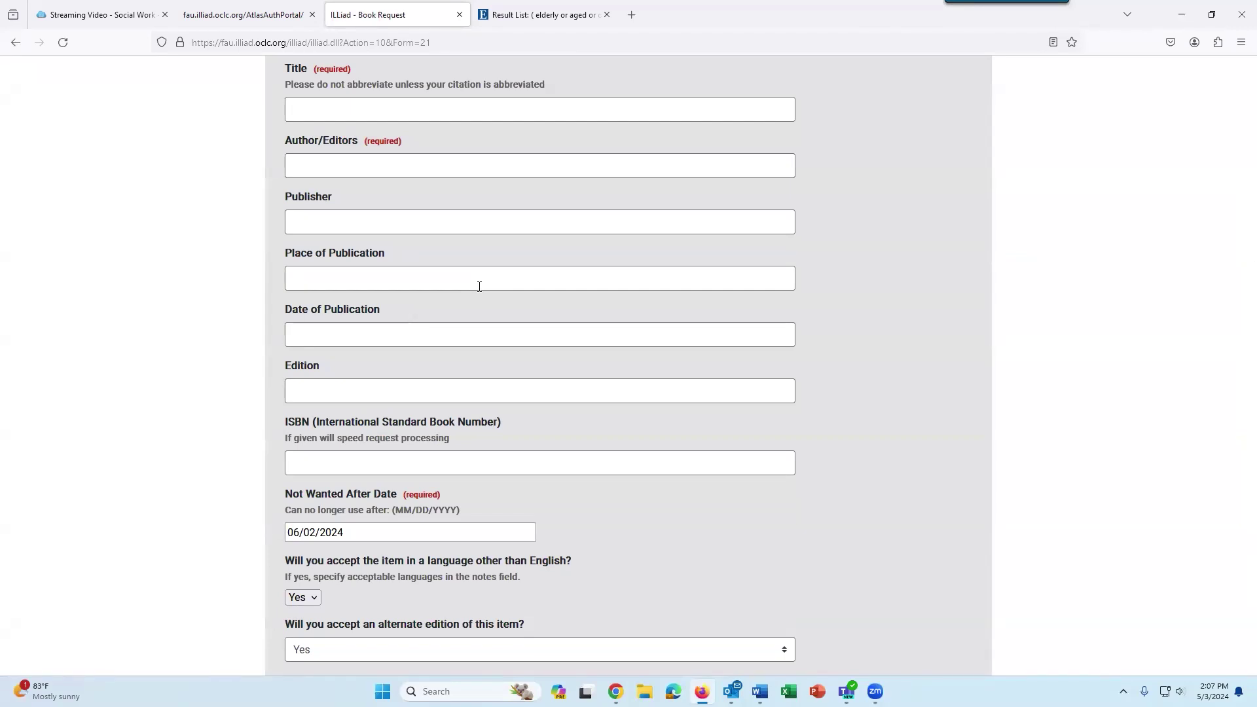
scroll(478, 292, "down", 4)
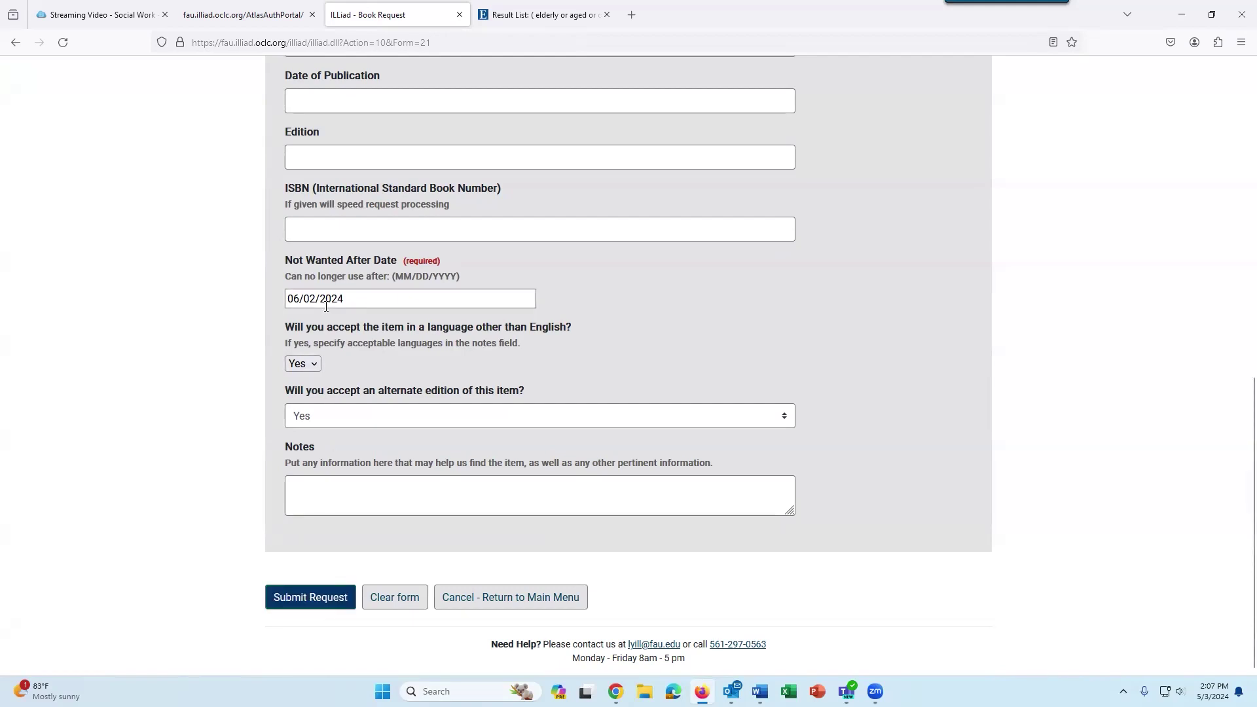
Close the book request, interlibrary loan login and SocINDEX results tabs.
left_click(458, 14)
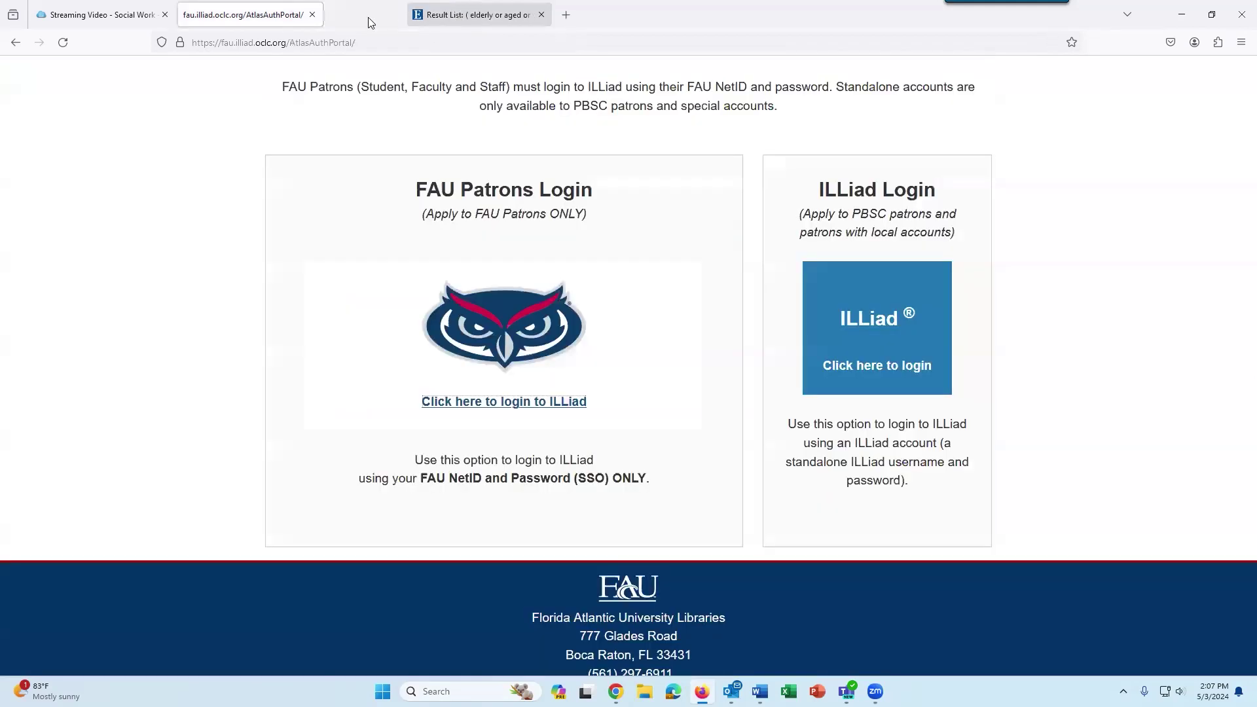
left_click(310, 15)
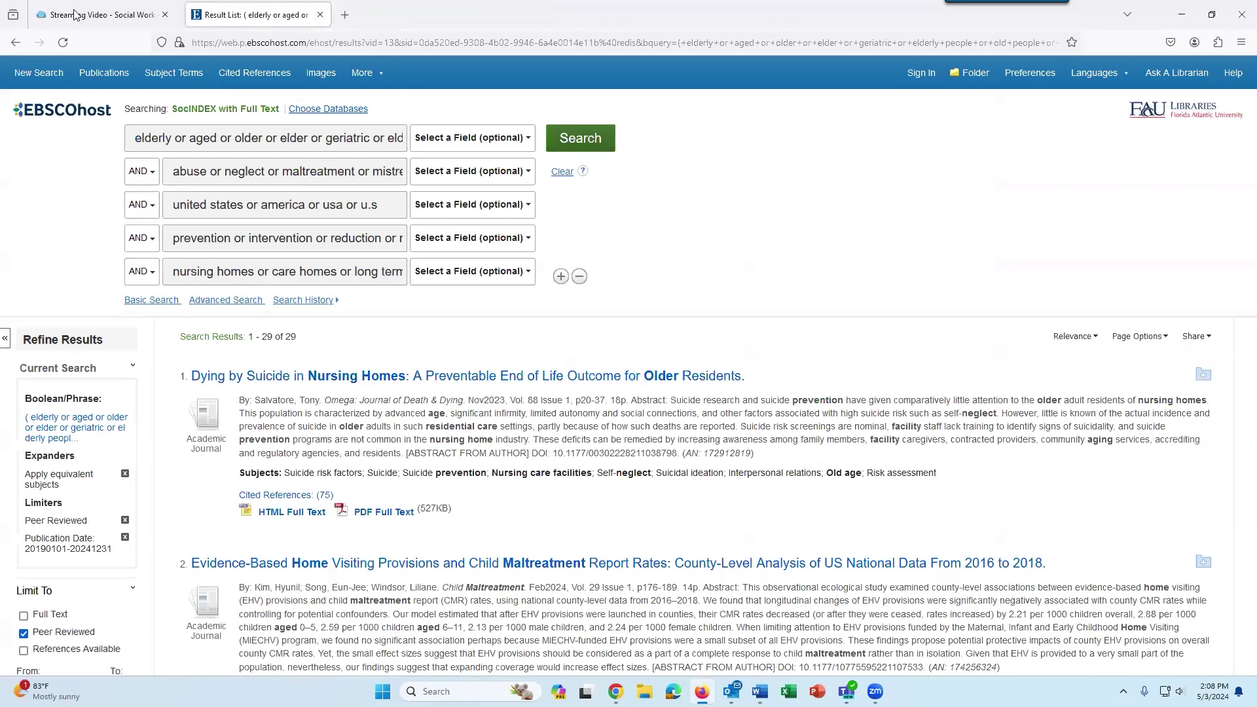
left_click(319, 14)
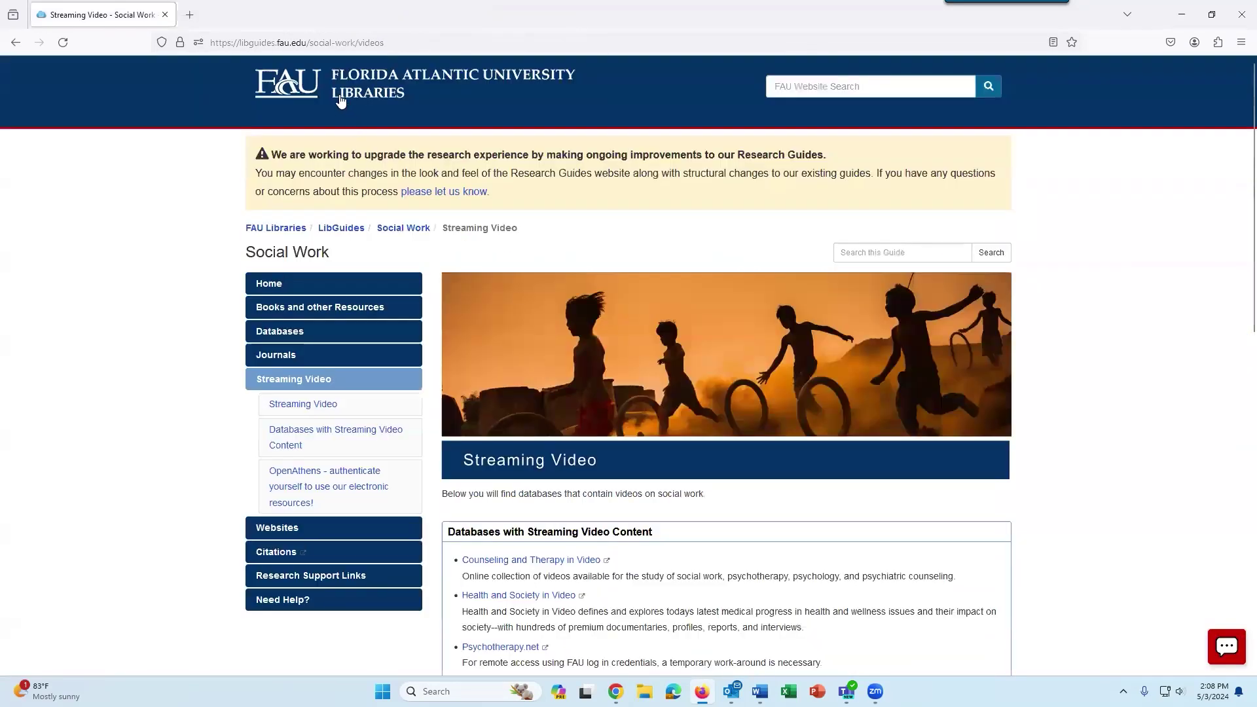
Go to the FAU Libraries home page, then open and close the Ask a Librarian chat form.
left_click(342, 98)
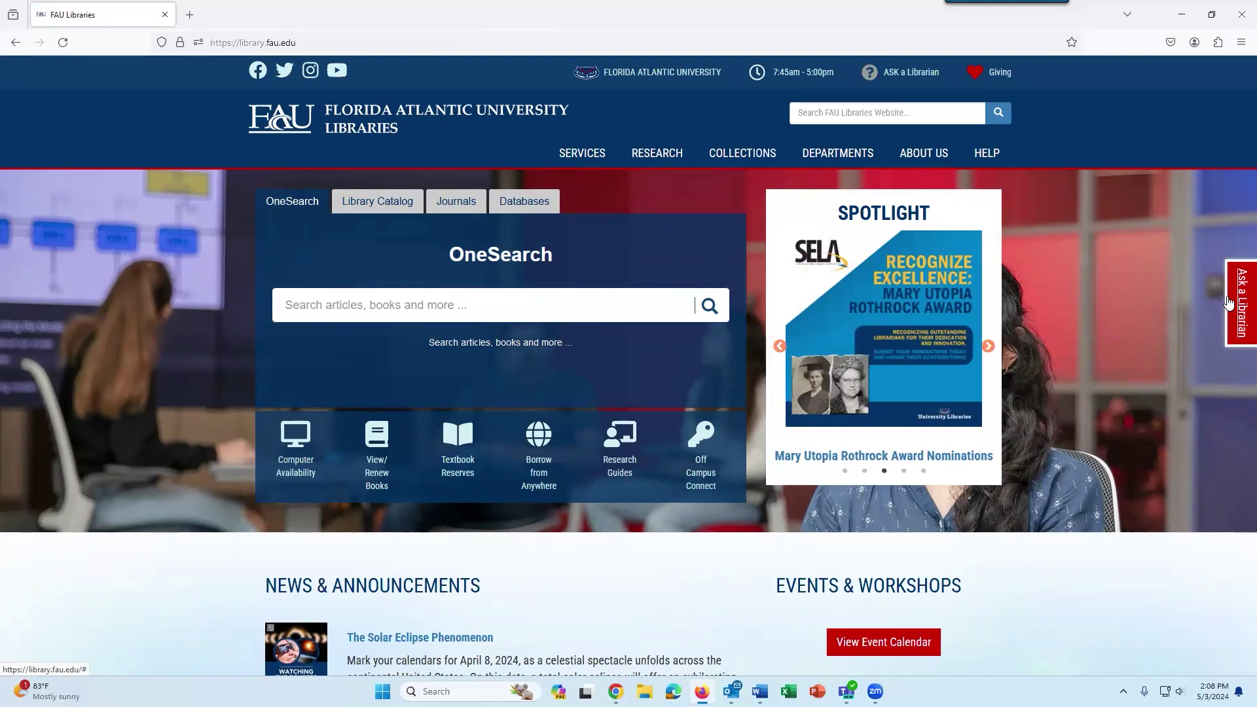
left_click(1229, 302)
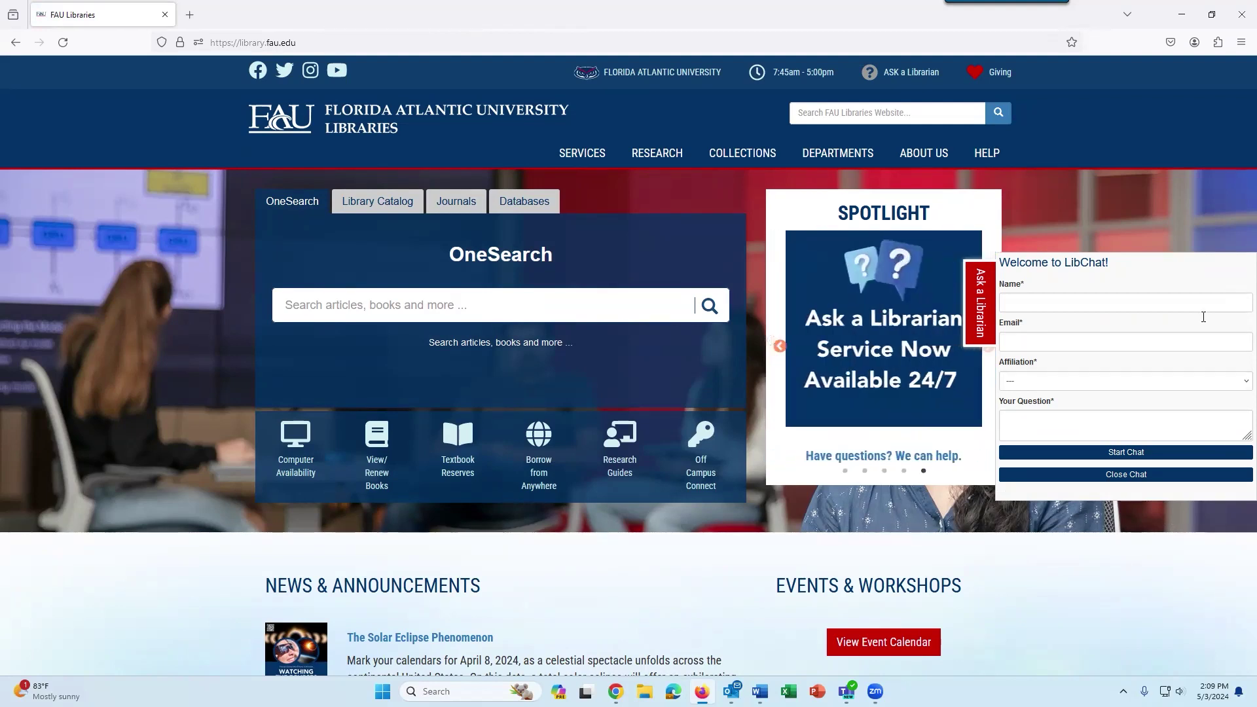
left_click(1127, 476)
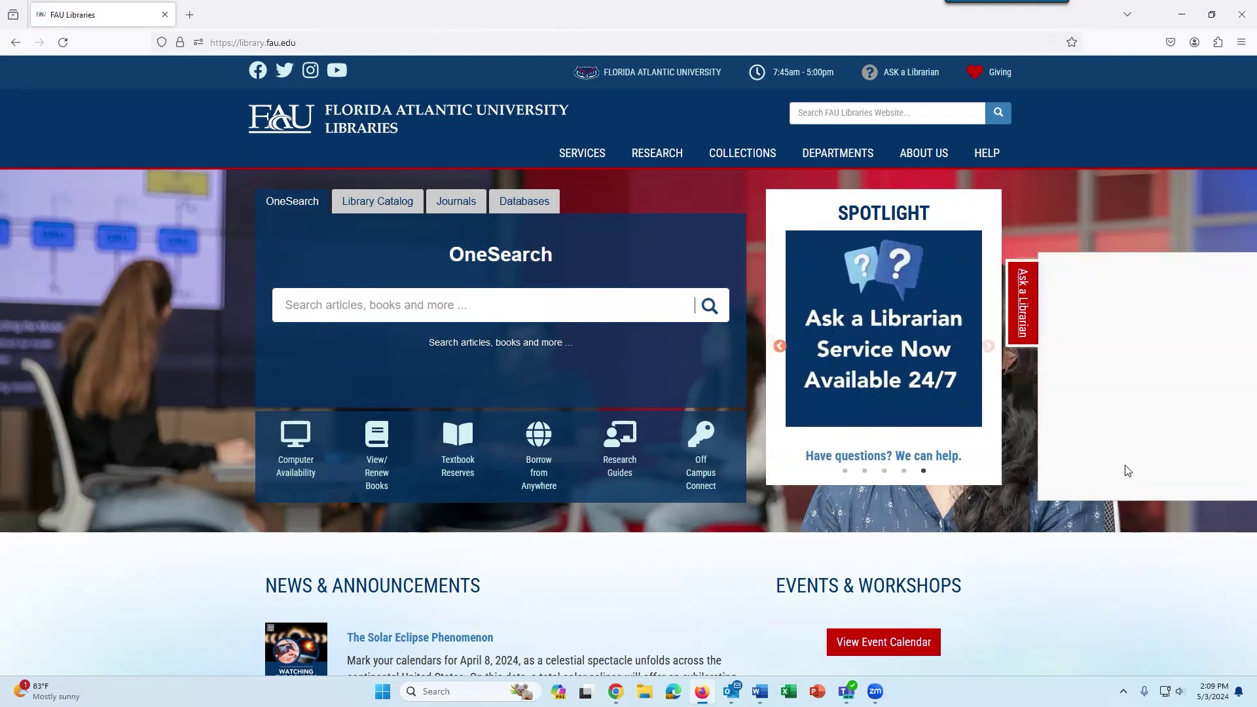
From the HELP page, open Ask a Librarian in a new tab and review its chat, email, phone and tutorial options.
left_click(988, 153)
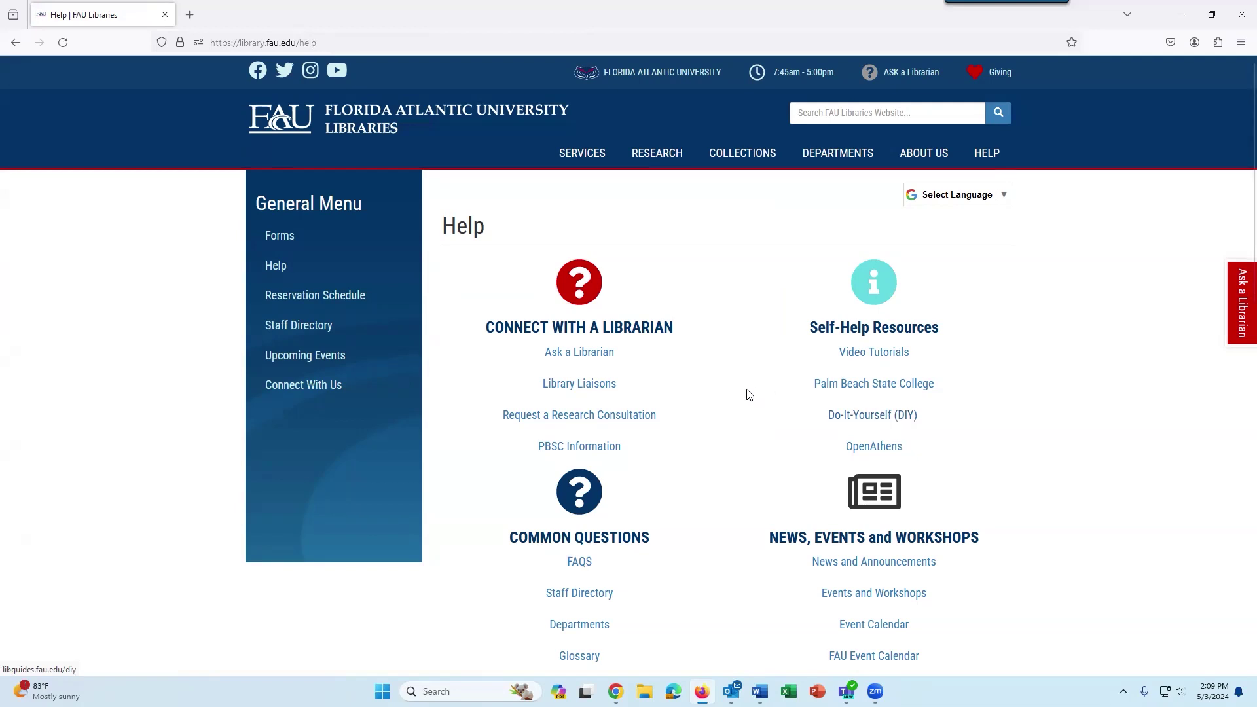
left_click(578, 356)
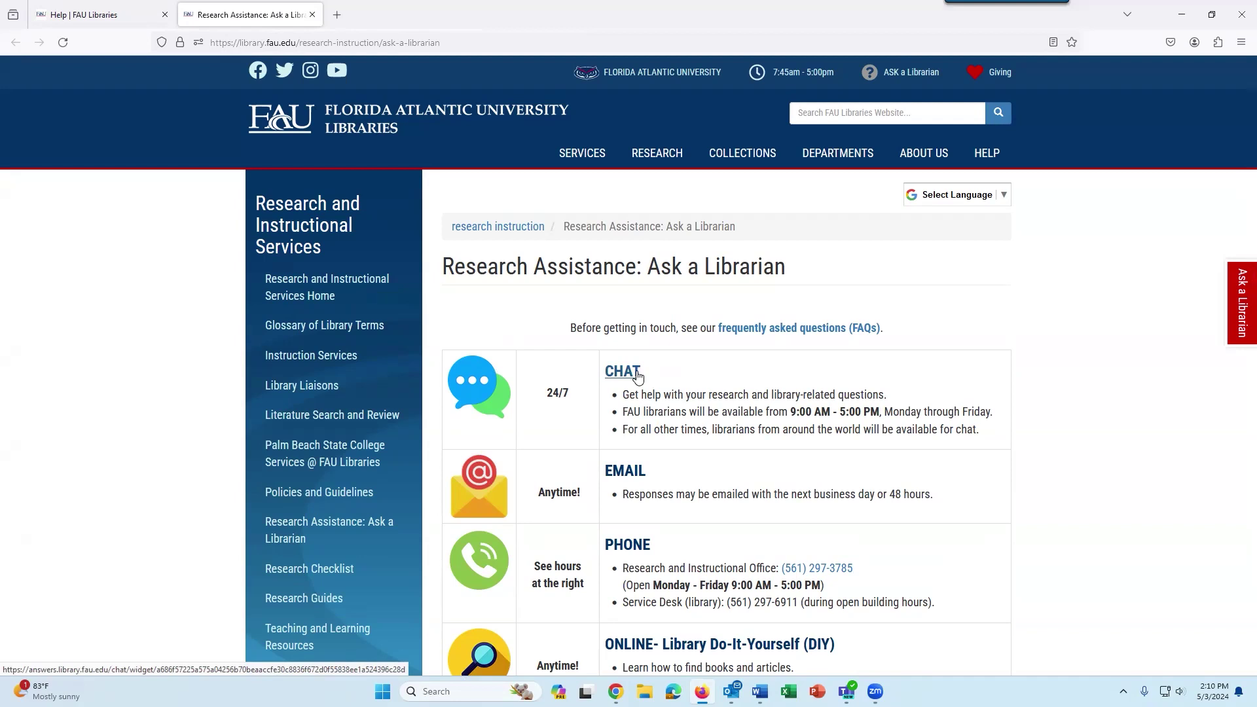
scroll(674, 396, "down", 2)
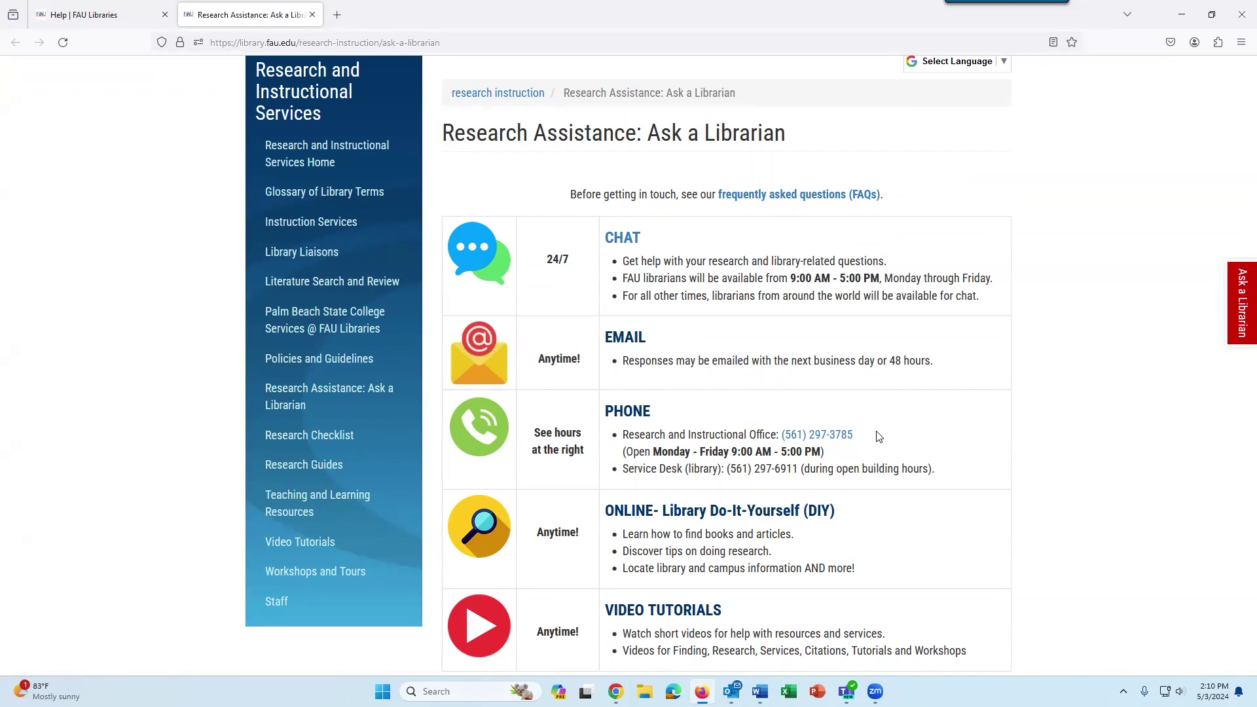
scroll(881, 432, "down", 2)
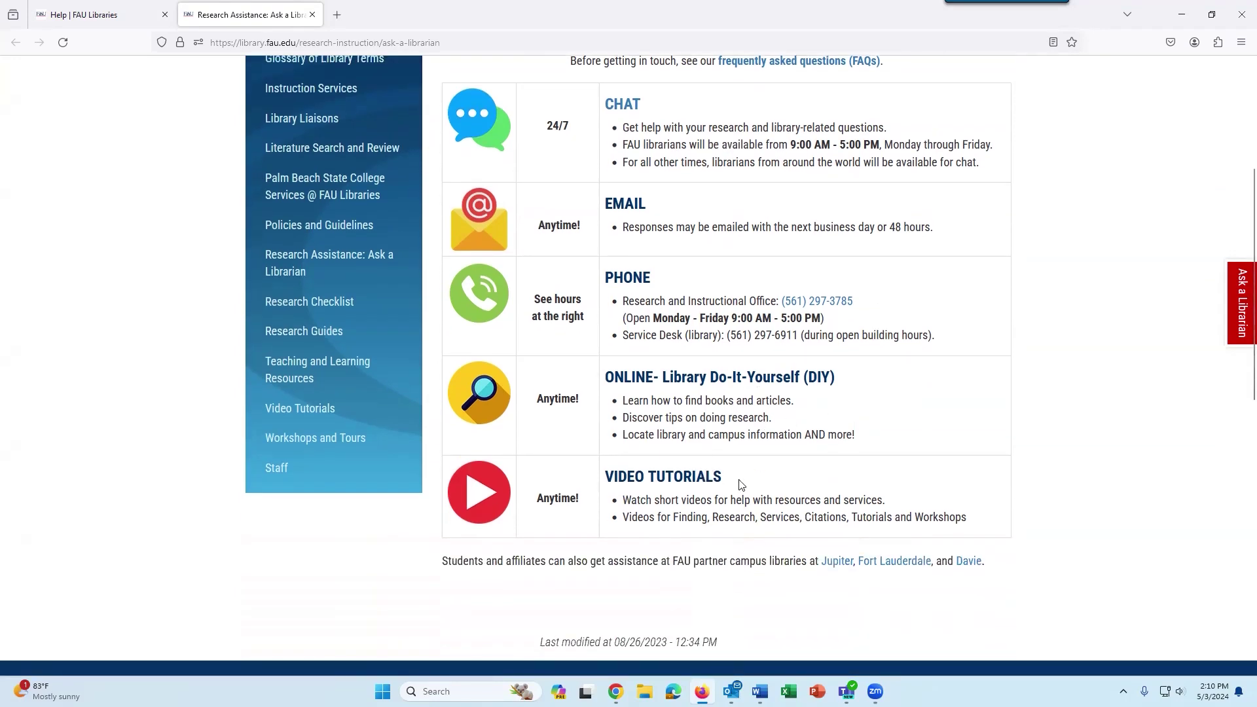
scroll(736, 496, "up", 2)
scroll(736, 496, "up", 4)
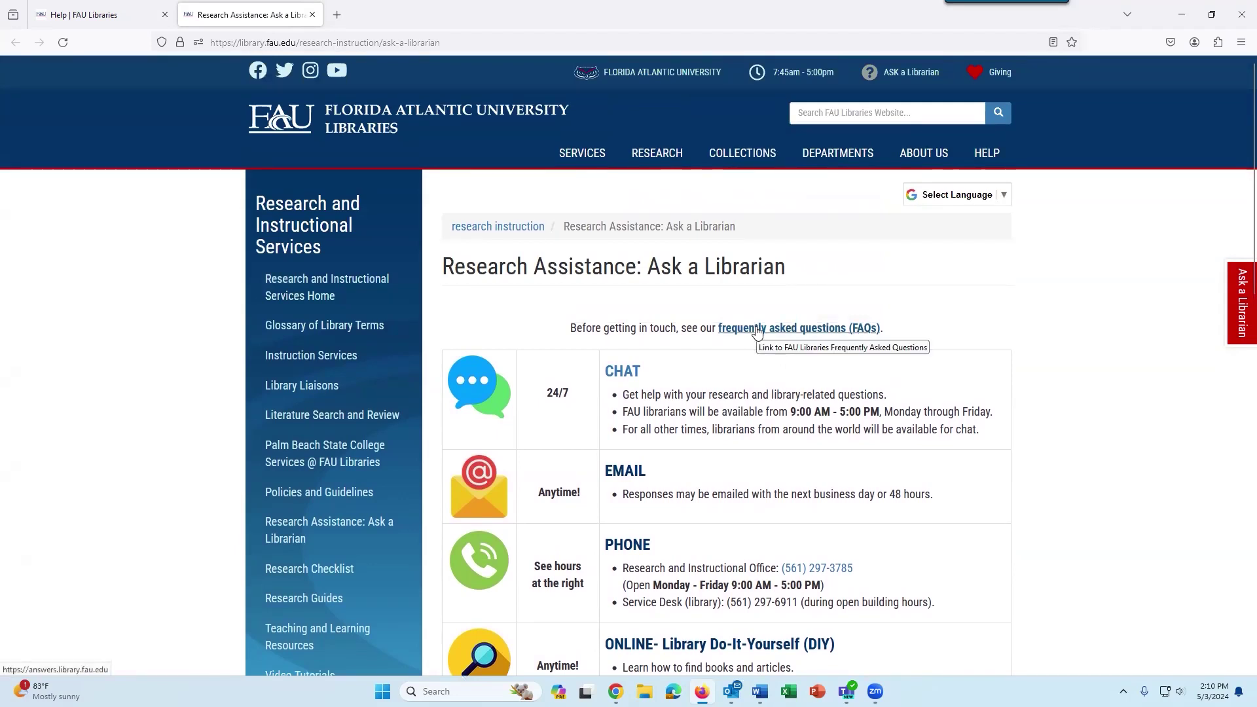
Search the library FAQs for 'borrow', read the borrowing-period answer, then return to the Help tab.
left_click(757, 330)
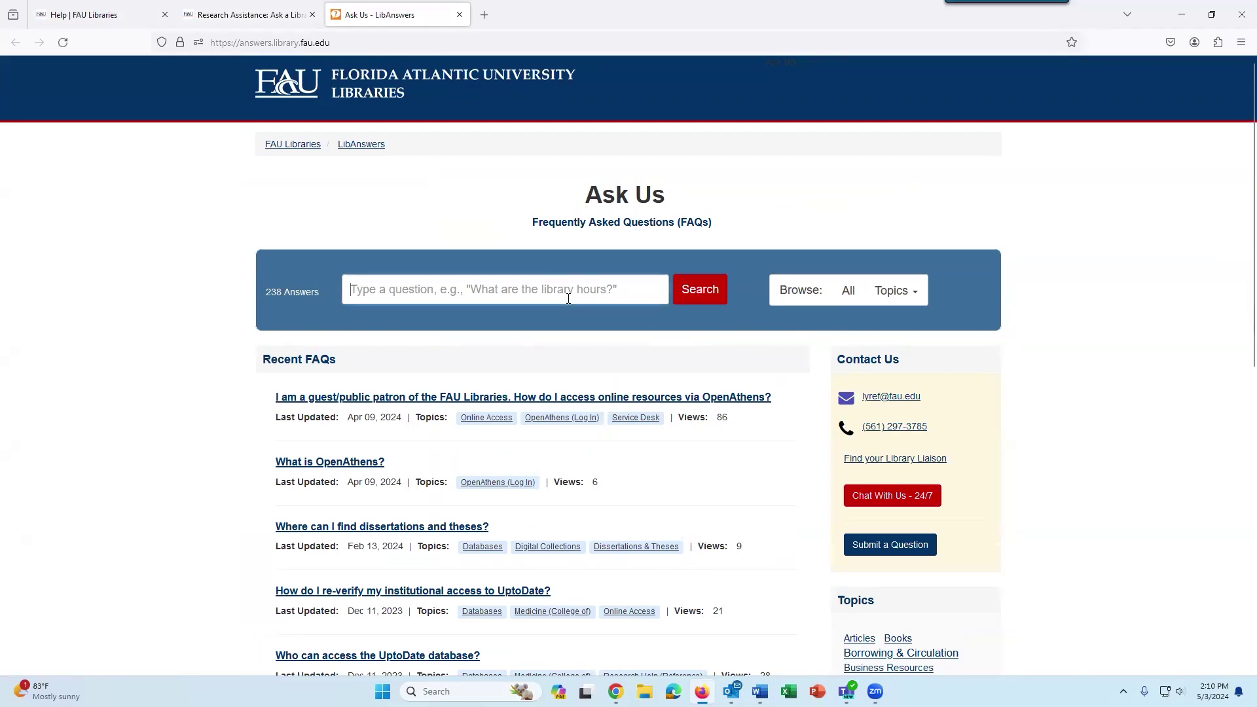
type("borrow")
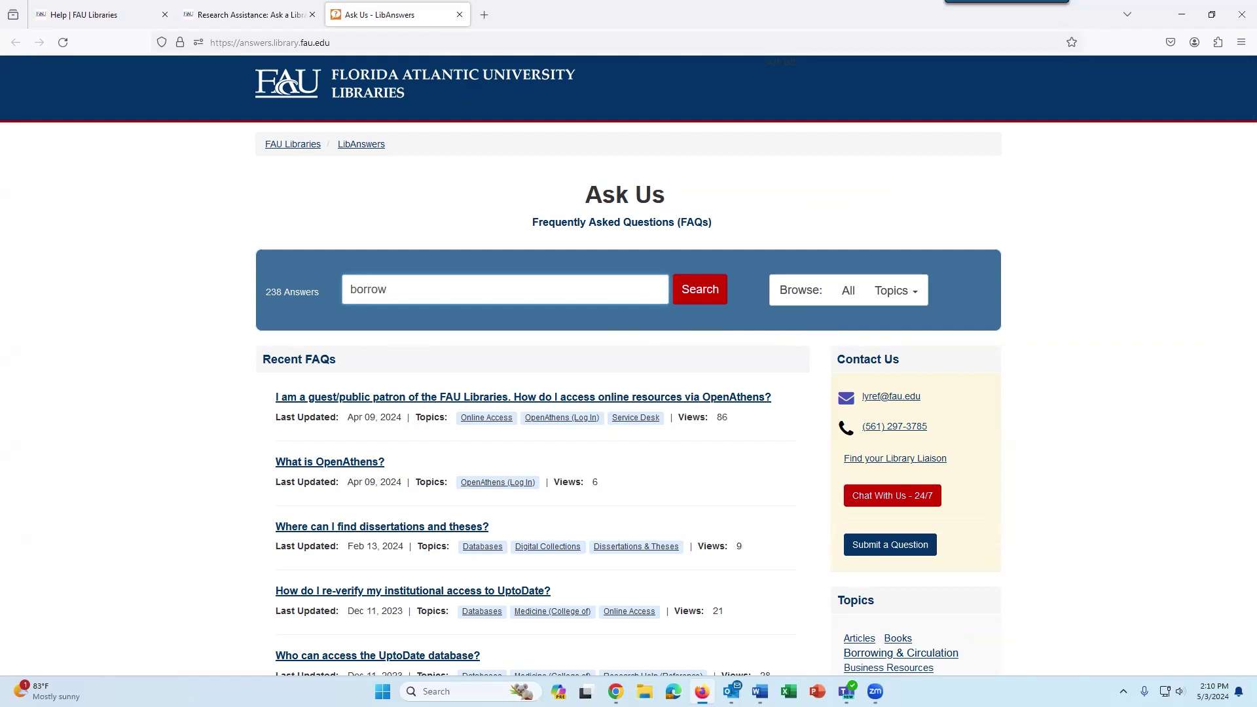
key("Return")
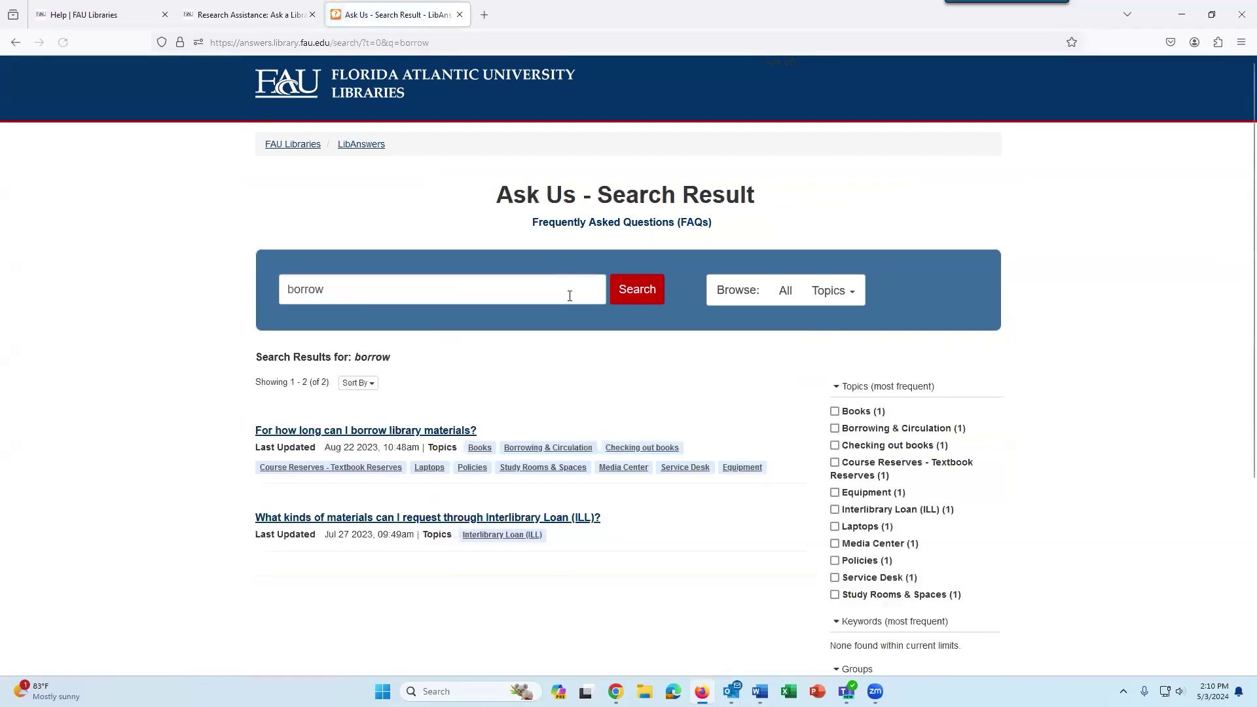
left_click(404, 433)
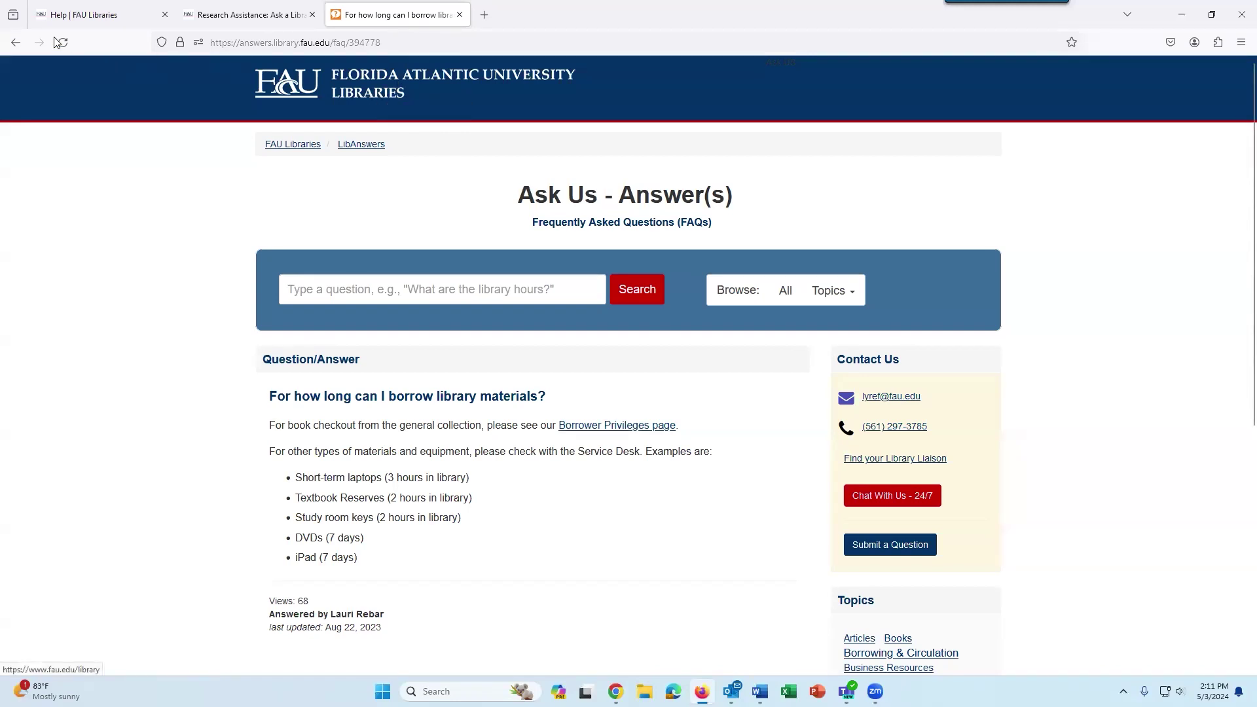
left_click(79, 16)
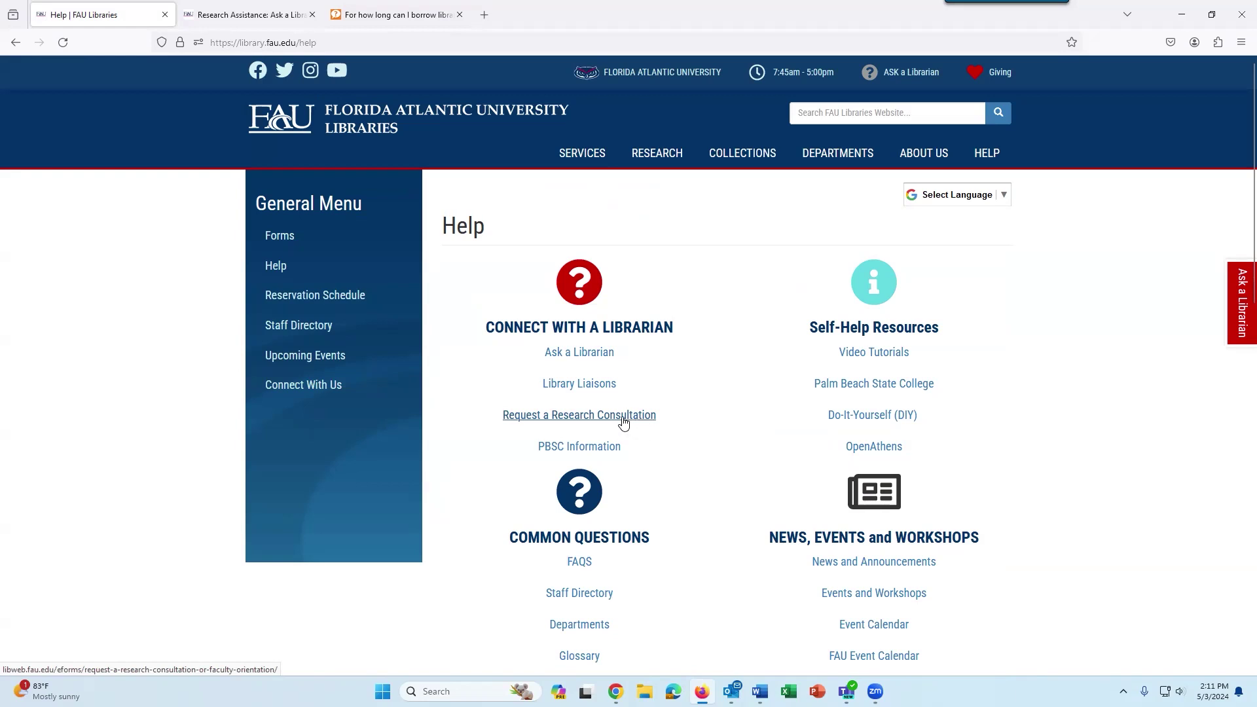
Open the Request a Research Consultation or Faculty Orientation form and scroll through its required fields.
left_click(623, 424)
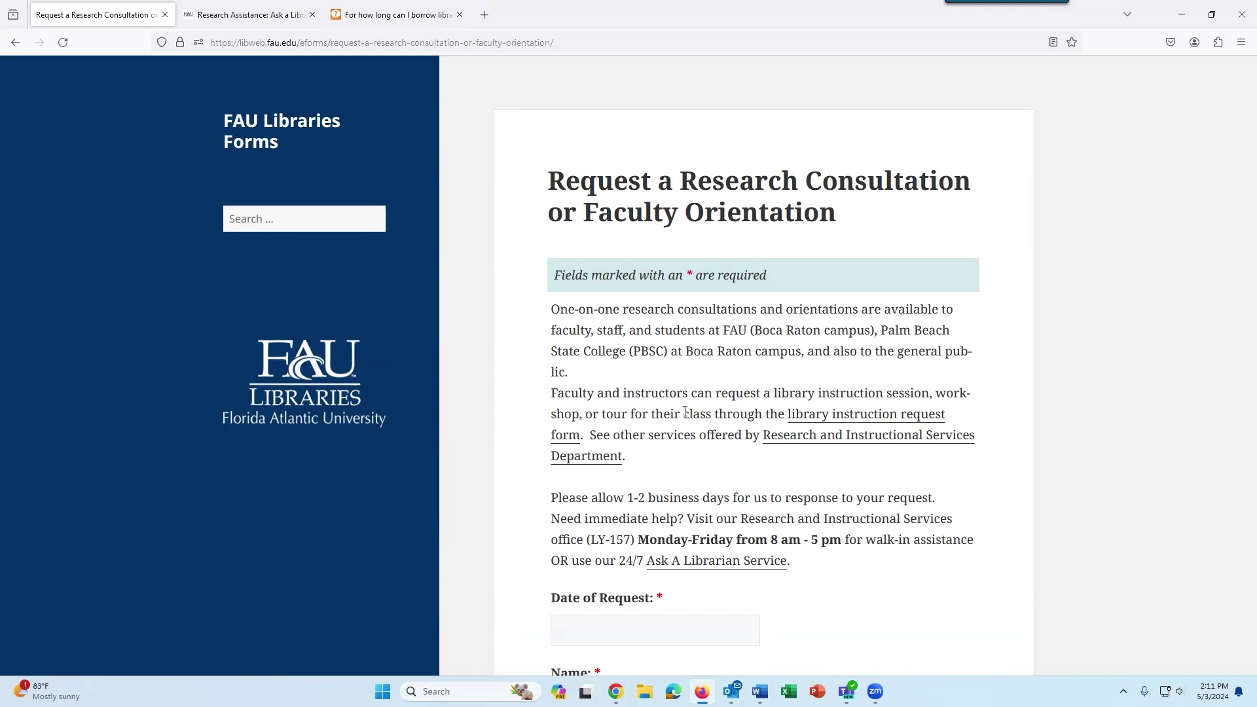
scroll(805, 382, "down", 6)
scroll(887, 354, "down", 1)
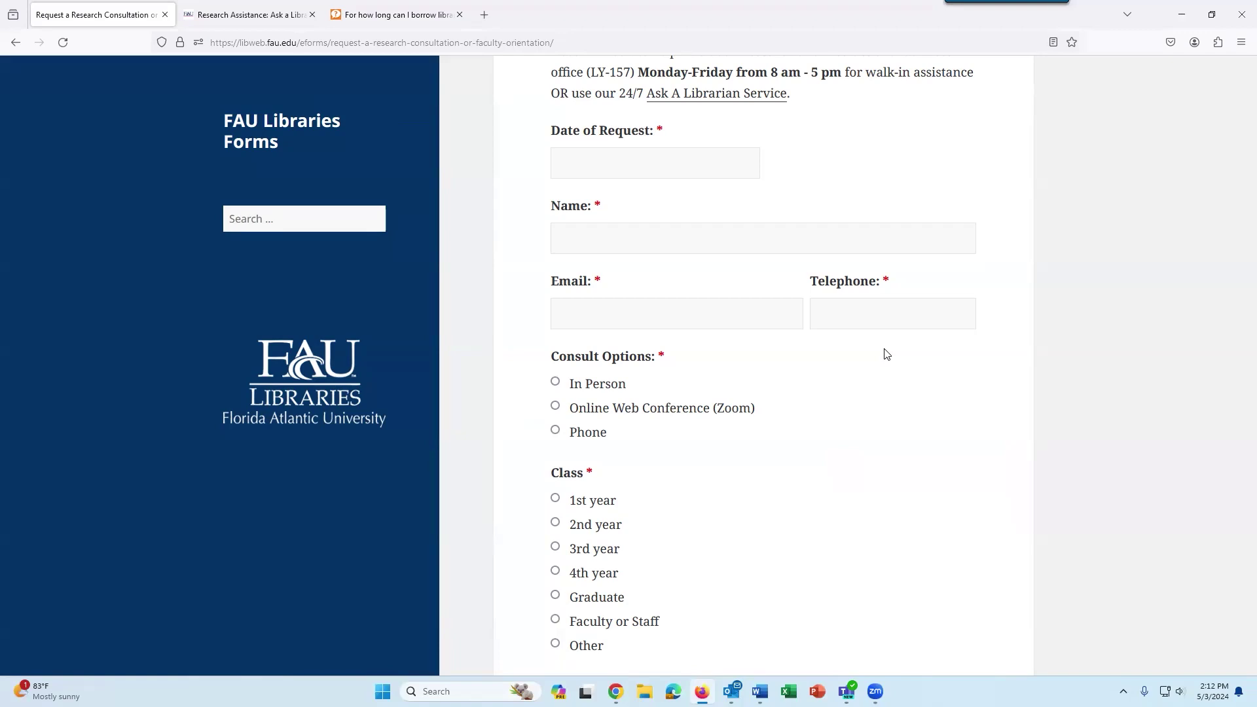
scroll(884, 360, "down", 1)
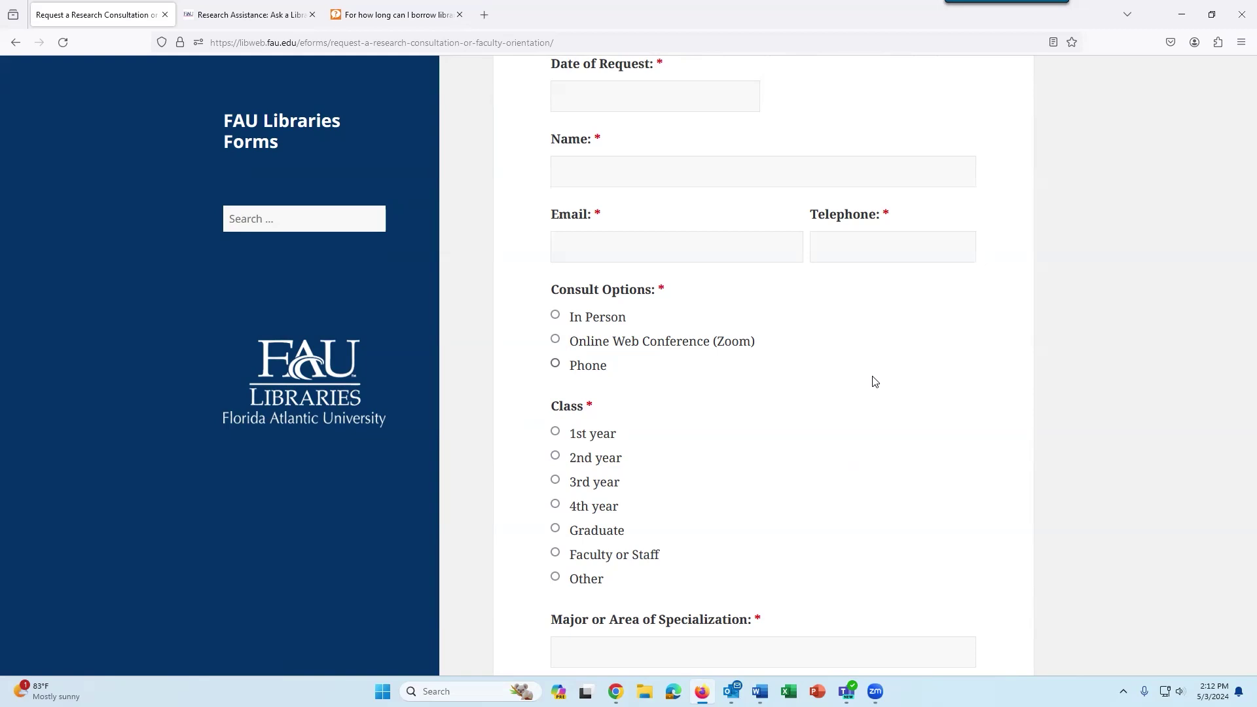
scroll(876, 382, "down", 6)
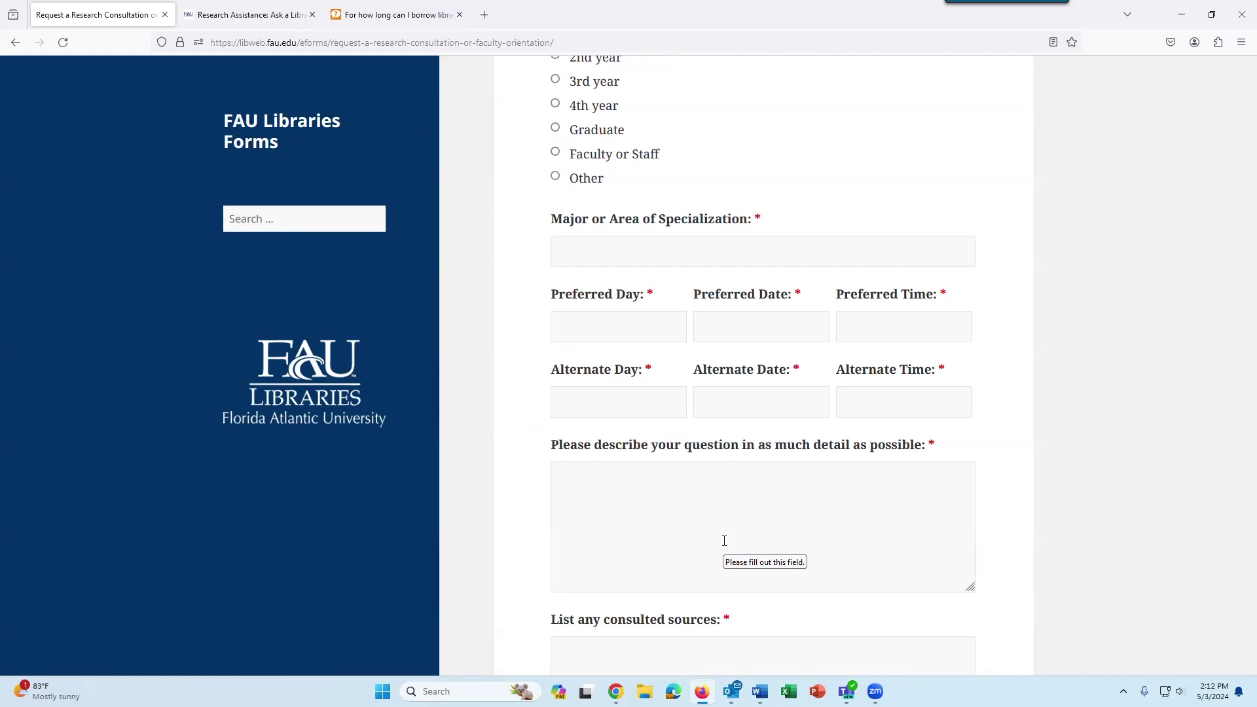
scroll(724, 541, "up", 12)
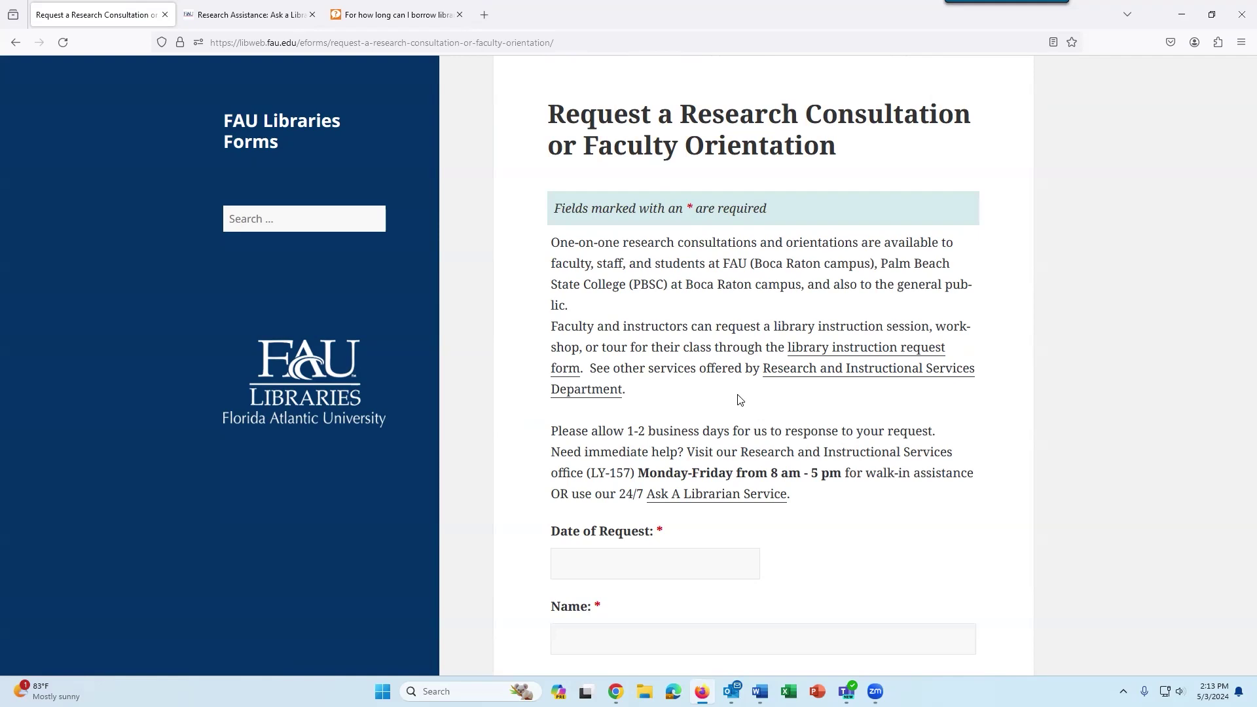
scroll(740, 403, "down", 1)
scroll(740, 406, "up", 3)
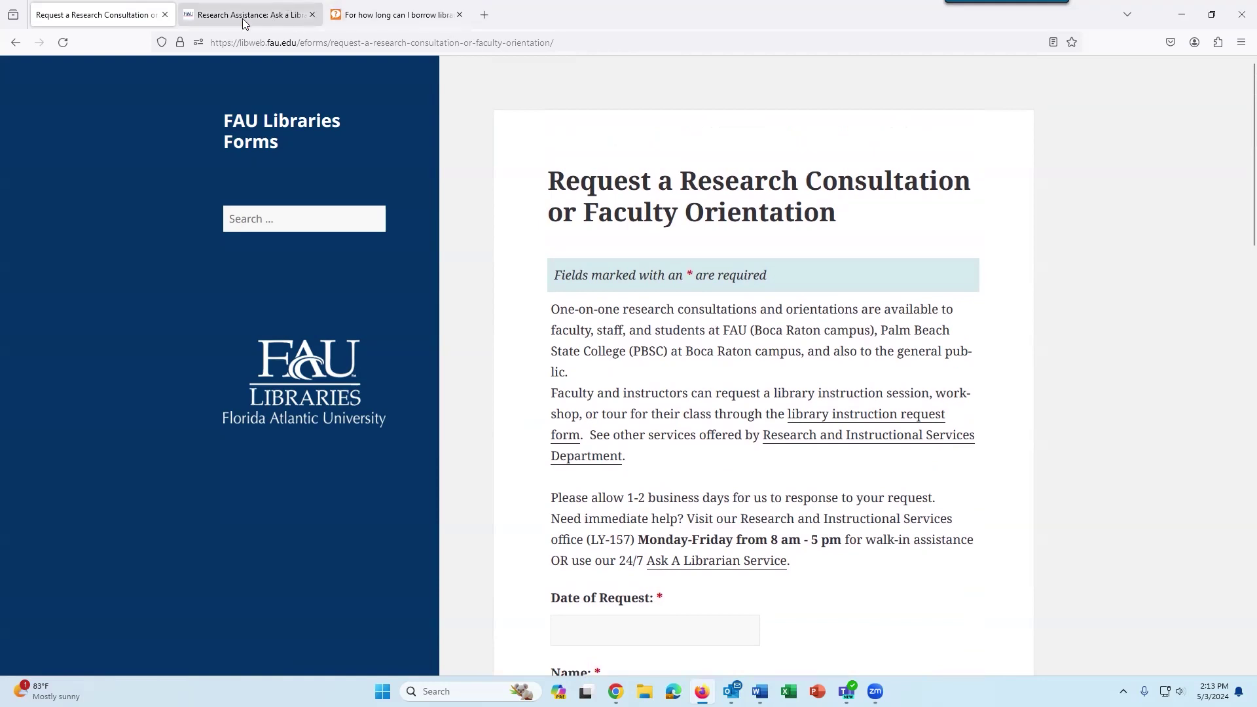
Go back to the FAU Libraries home page at library.fau.edu.
left_click(311, 363)
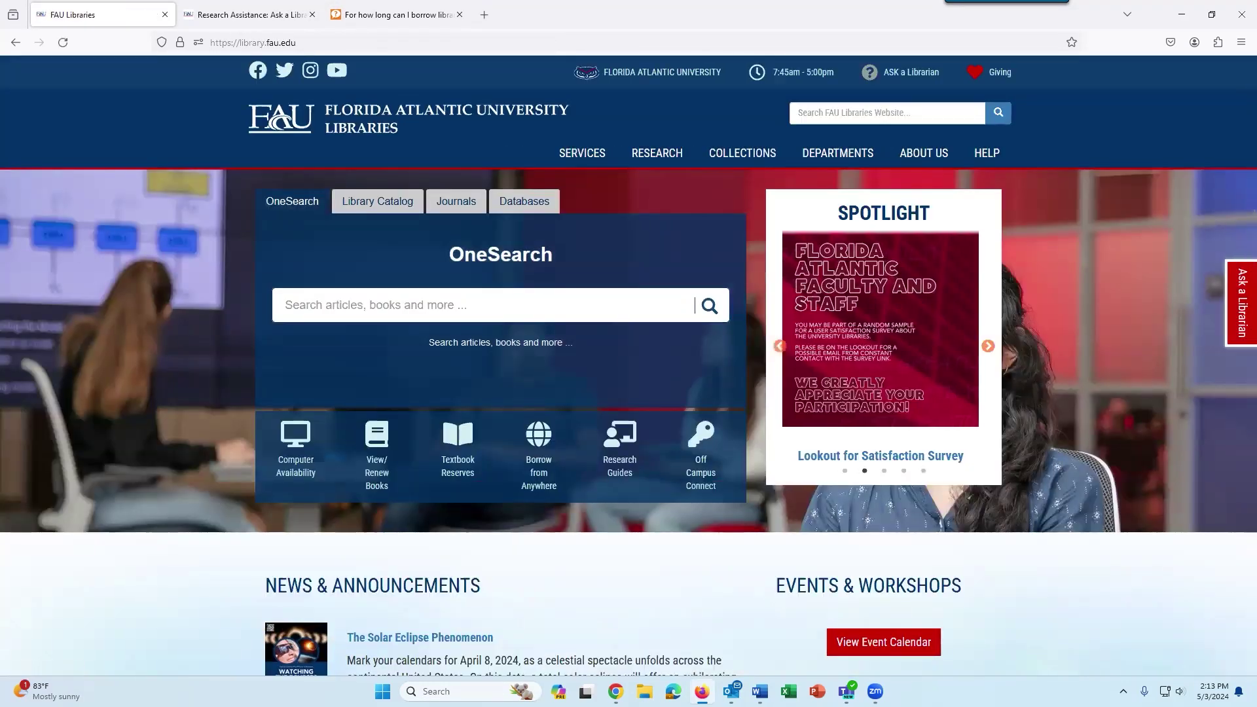